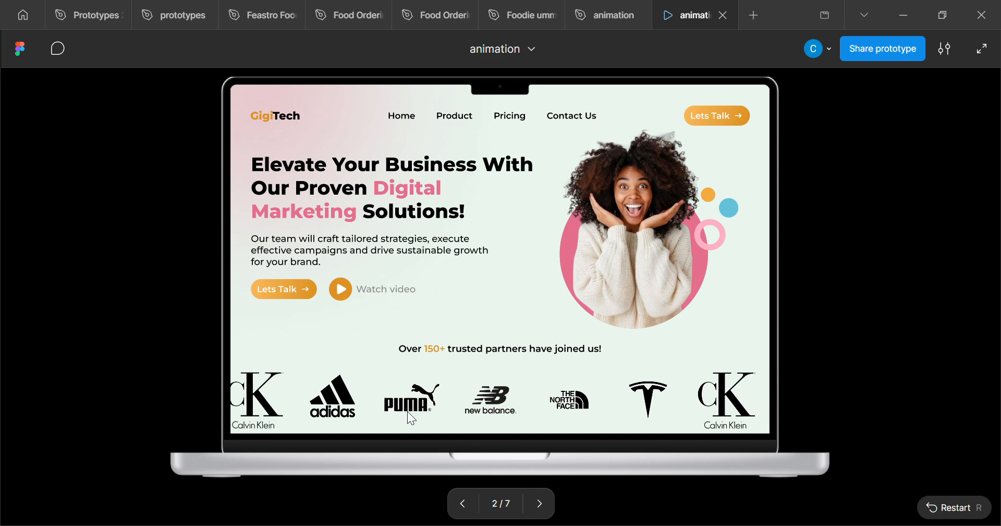
Switch to the animation design file and move the MacBook Pro 16" - 7 frame up to about X -4607, Y -1233.
left_click(594, 21)
scroll(543, 251, "up", 3)
left_click(422, 152)
left_click_drag(421, 152, 408, 133)
scroll(340, 196, "up", 3)
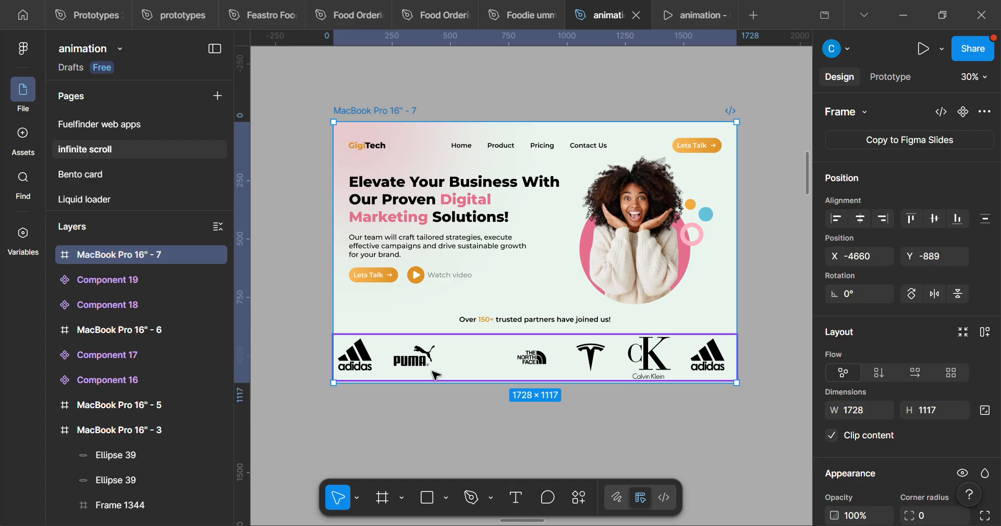
scroll(435, 374, "down", 2)
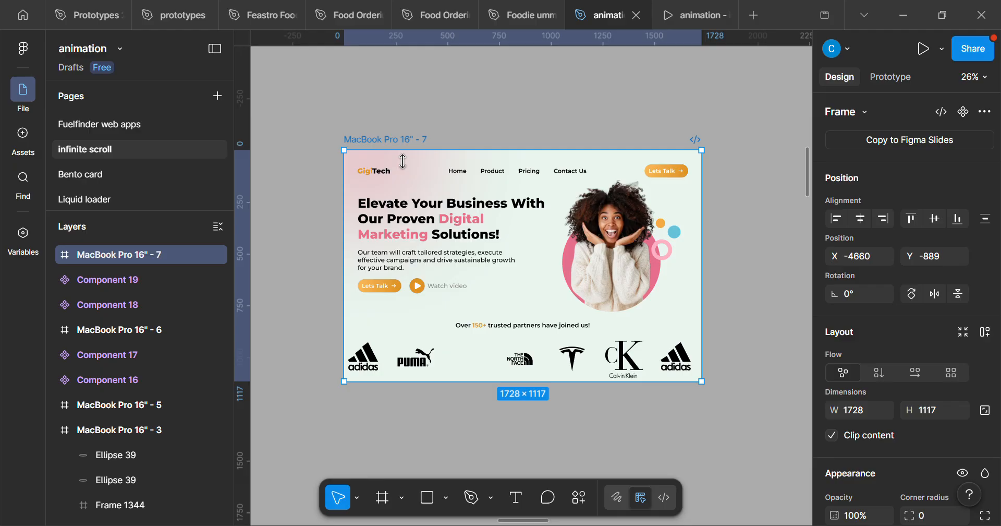
left_click_drag(404, 146, 414, 74)
scroll(482, 451, "down", 1)
Add a MacBook Pro 16" frame (1728 × 1117) and align it below the landing page frame at X -4607, Y 123.
left_click_drag(477, 465, 472, 304)
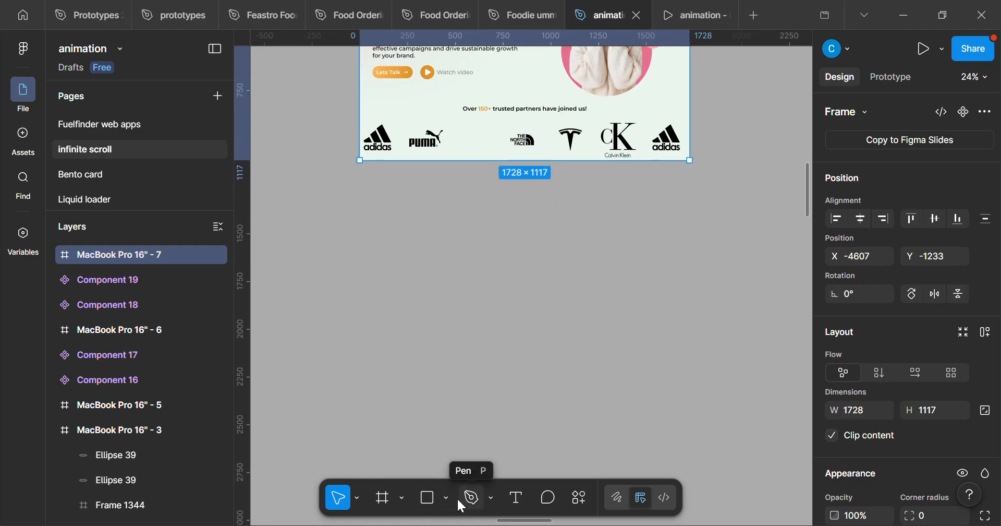
left_click(381, 499)
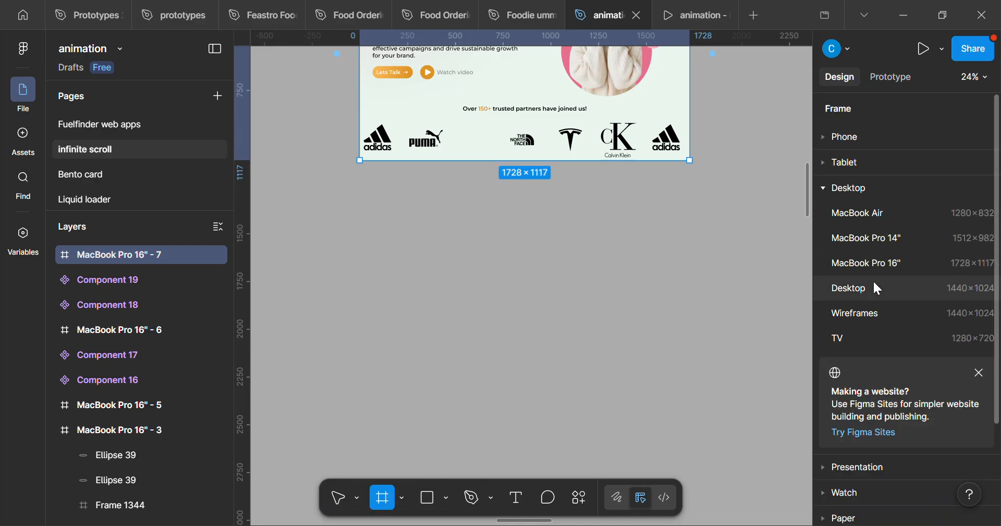
left_click(842, 264)
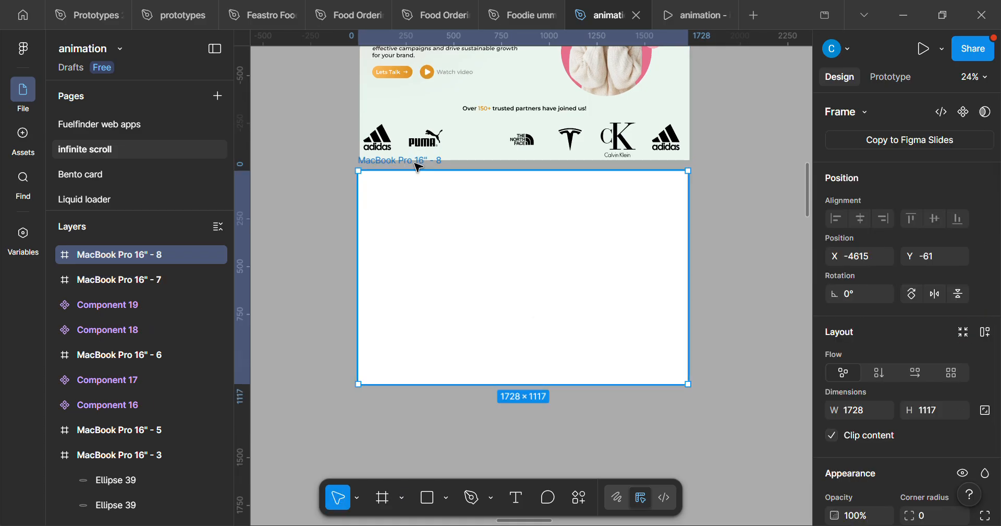
left_click_drag(415, 179, 420, 202)
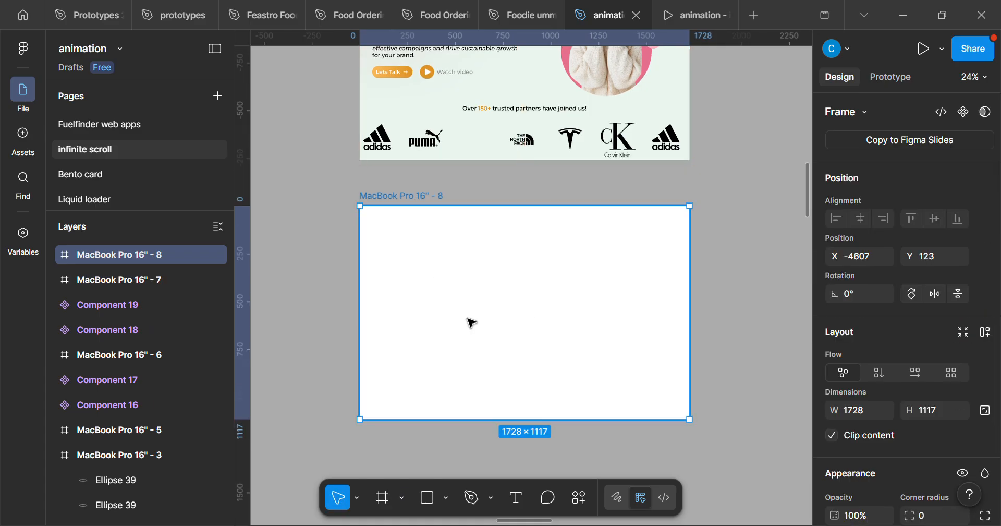
Draw a 210 × 210 square near the new frame's lower-left corner and give it a corner radius of 22.
scroll(553, 407, "up", 5)
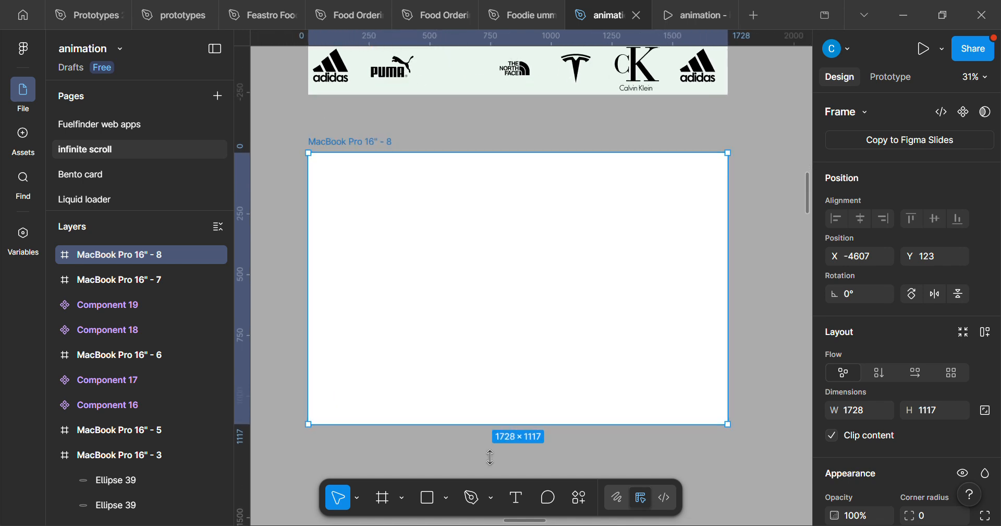
left_click(429, 498)
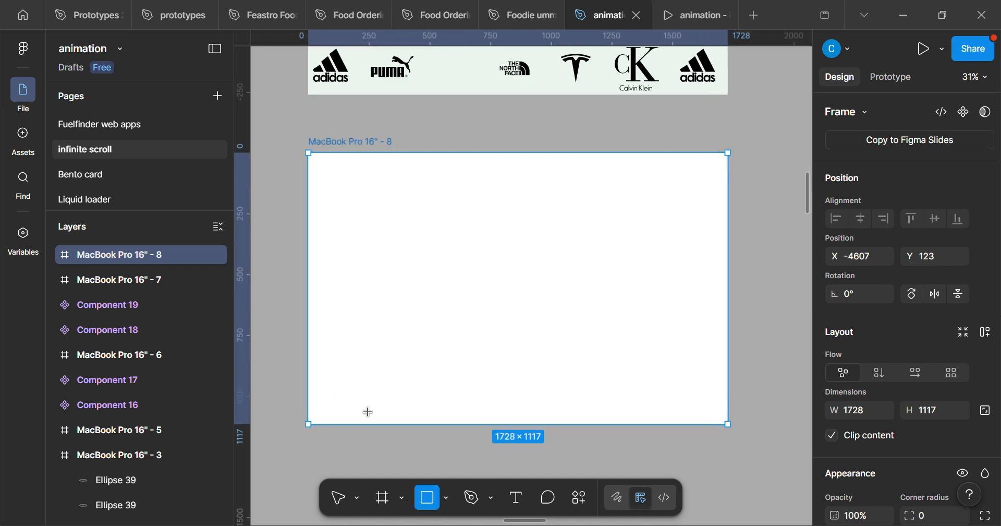
left_click(359, 397)
scroll(368, 405, "up", 2)
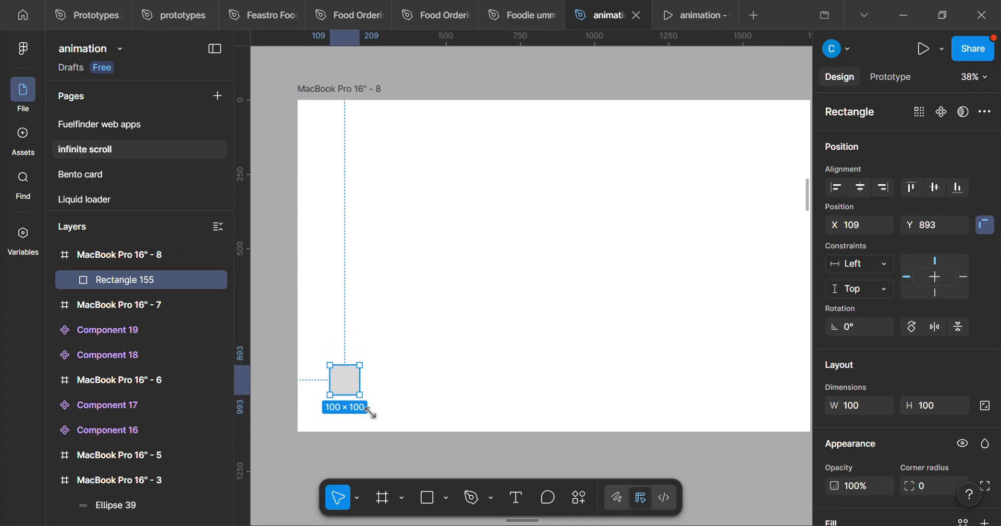
mouse_move(373, 411)
left_mouse_down()
mouse_move(384, 415)
mouse_move(363, 405)
mouse_move(346, 377)
mouse_move(374, 395)
left_mouse_up()
scroll(376, 417, "down", 3)
scroll(917, 458, "down", 5)
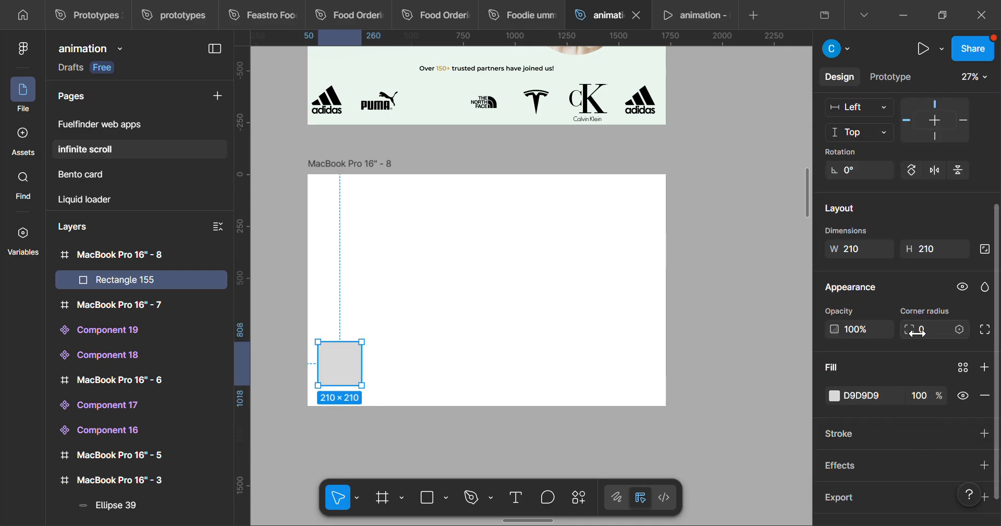
left_click_drag(920, 336, 256, 368)
Move the rounded square out of the frame to the empty canvas below, aligned with the frame's left edge at X -4607, Y 1423.
scroll(341, 397, "up", 3)
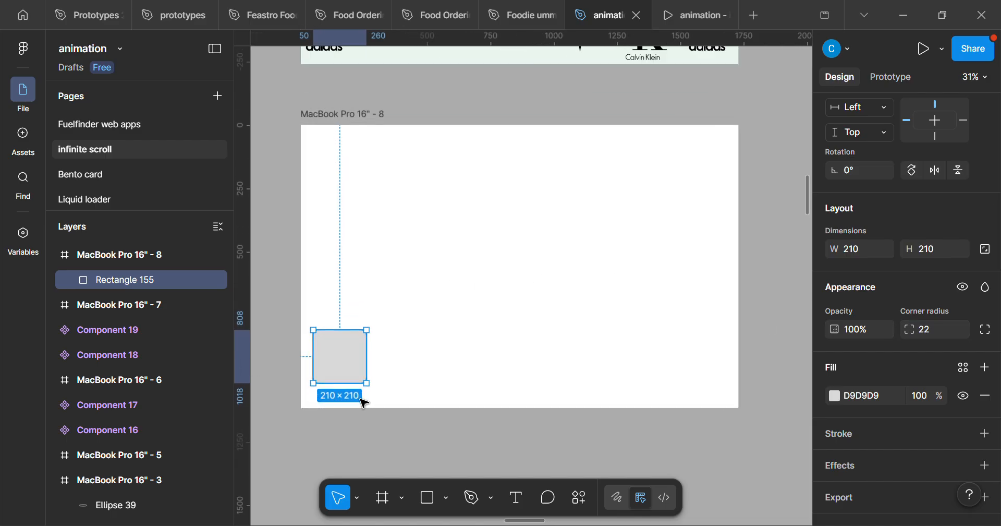
left_click_drag(346, 364, 346, 358)
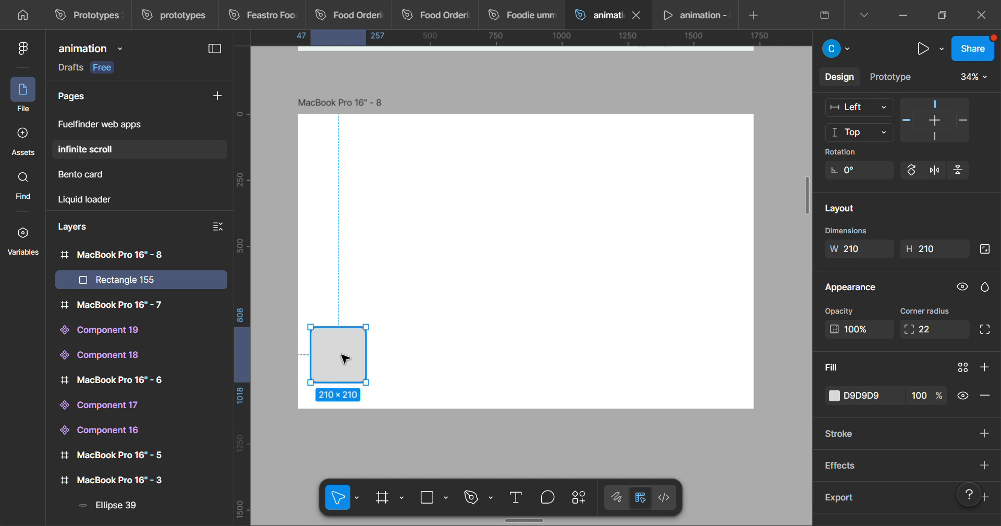
scroll(338, 364, "down", 1)
left_click_drag(351, 396, 366, 290)
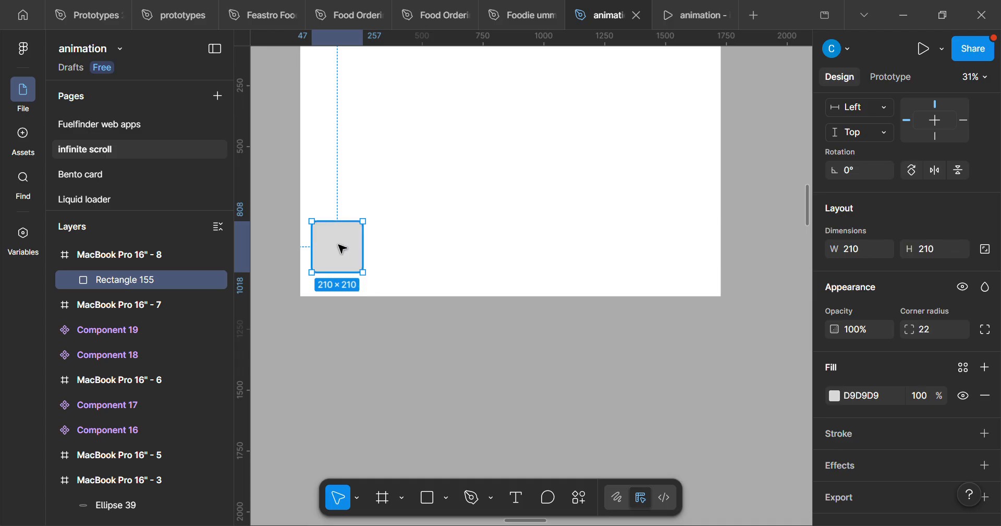
left_click_drag(336, 252, 327, 374)
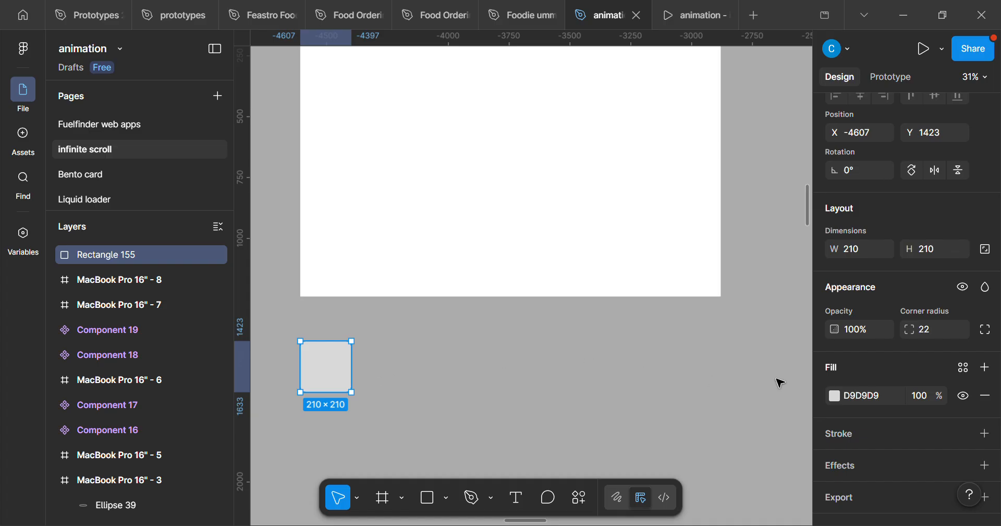
Copy the square to X -4361 beside the original and repeat the duplication to form an evenly spaced row of ten squares.
scroll(373, 387, "down", 3)
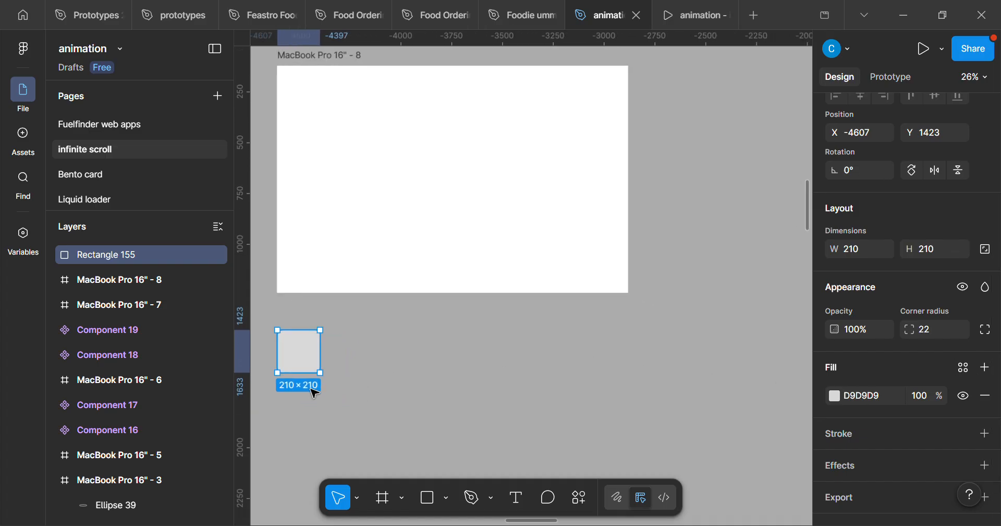
left_click_drag(312, 362, 367, 363)
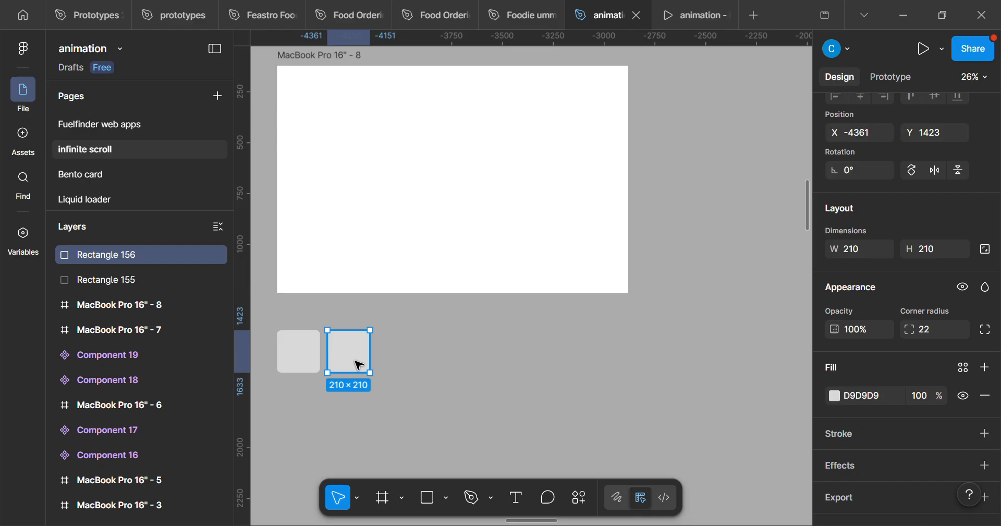
key("ctrl+d")
key("ctrl+d")
key("ctrl+d")
key("ctrl+d")
key("ctrl+d")
key("ctrl+d")
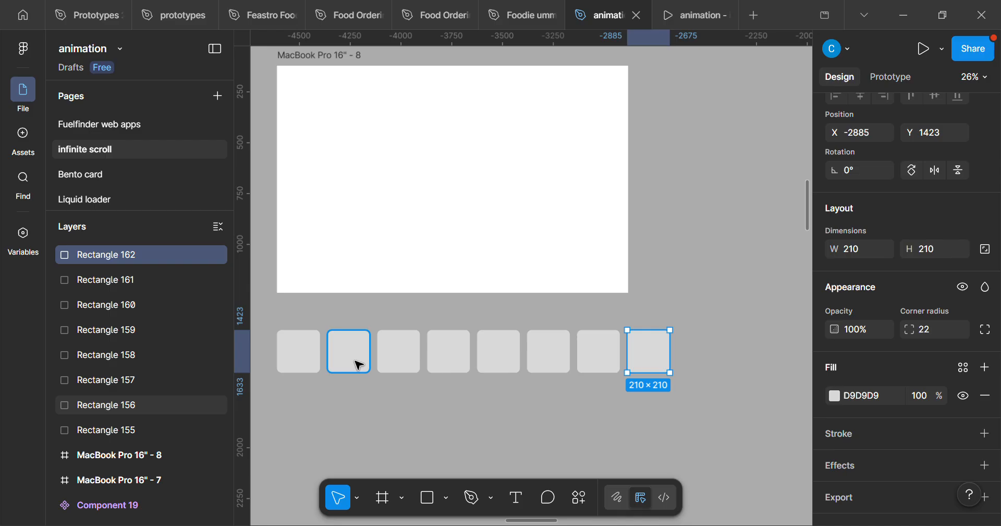
key("ctrl+d")
key("ctrl+d")
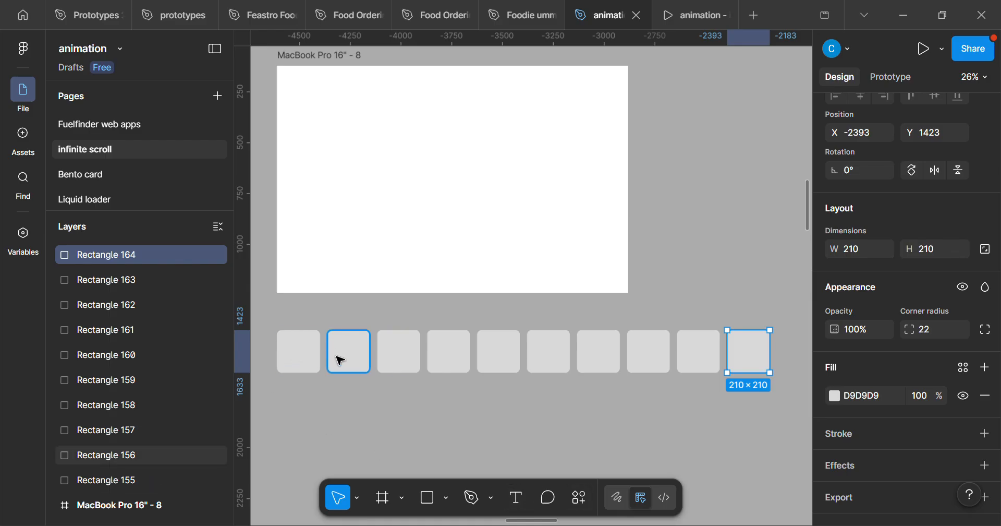
Run the Unsplash plugin on its portrait category and fill the first square with the photo of the dark-haired man in a grey sweater.
left_click(580, 503)
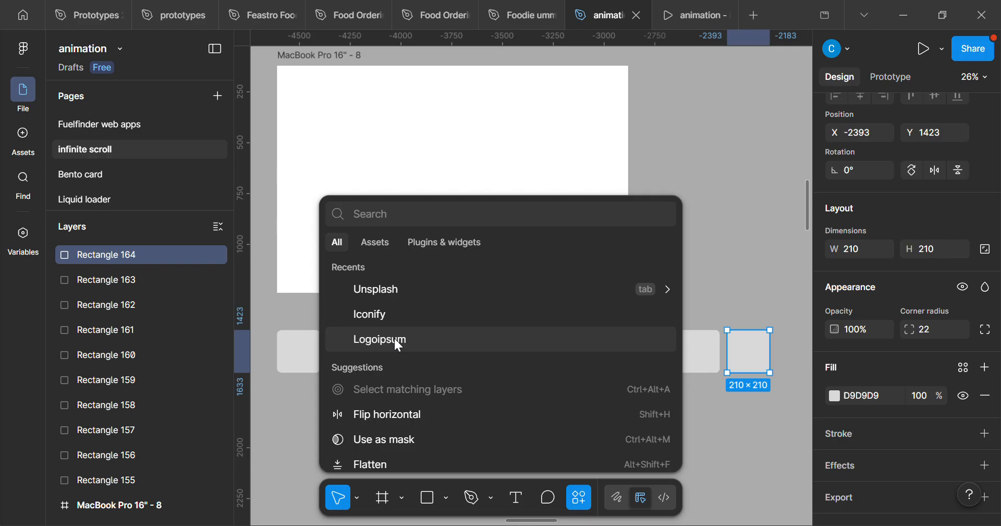
left_click(393, 289)
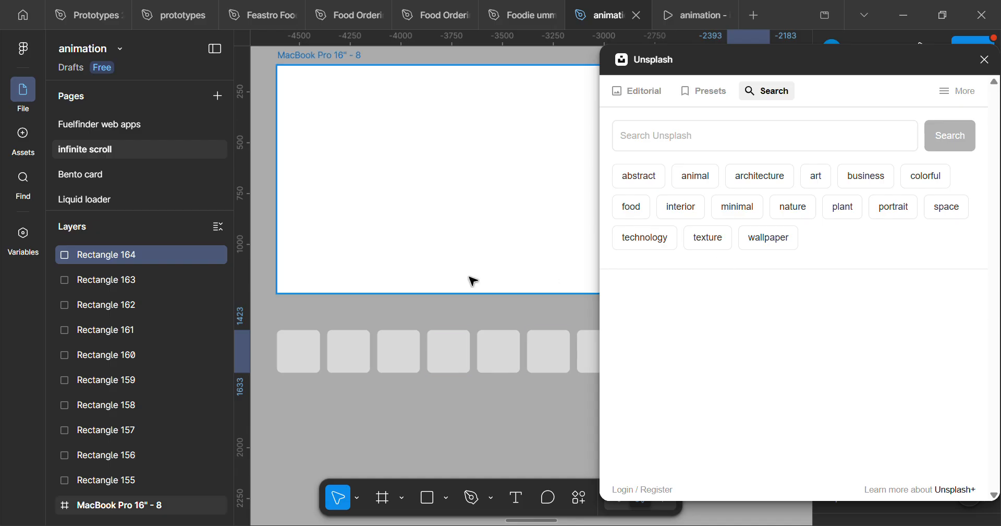
left_click(301, 370)
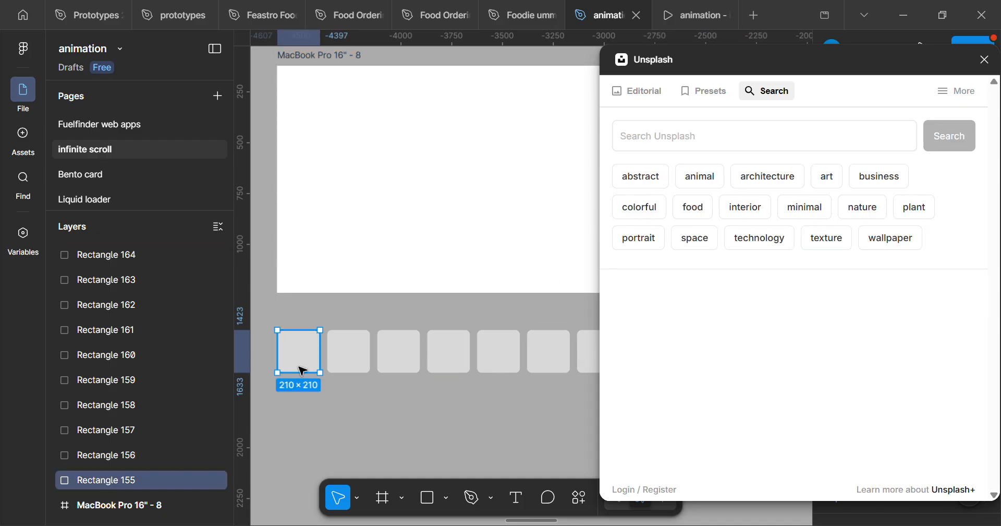
left_click(639, 237)
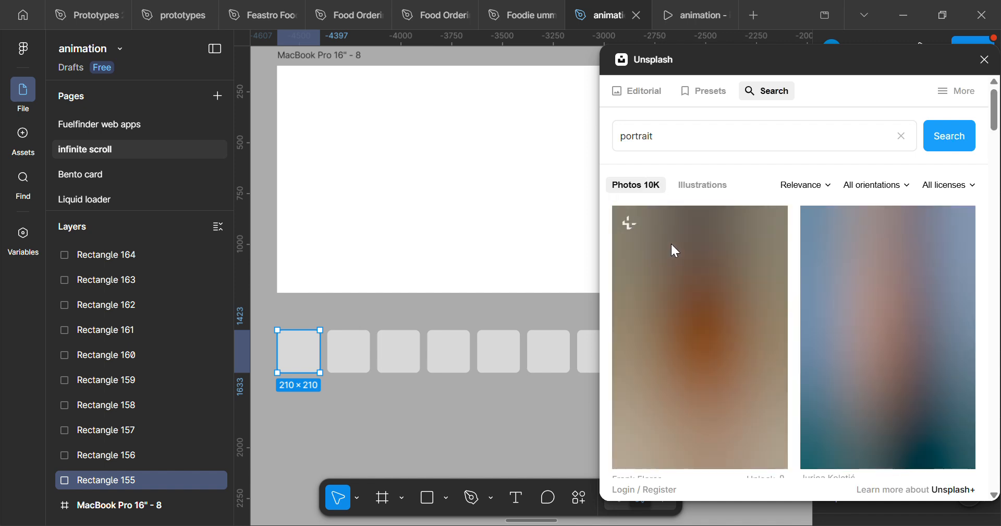
scroll(684, 355, "down", 1)
scroll(740, 360, "down", 2)
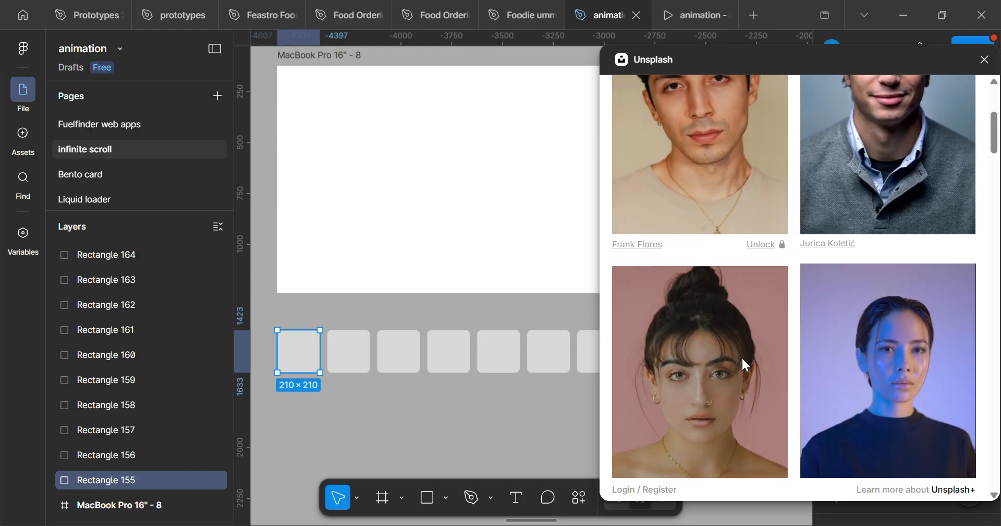
scroll(787, 370, "up", 2)
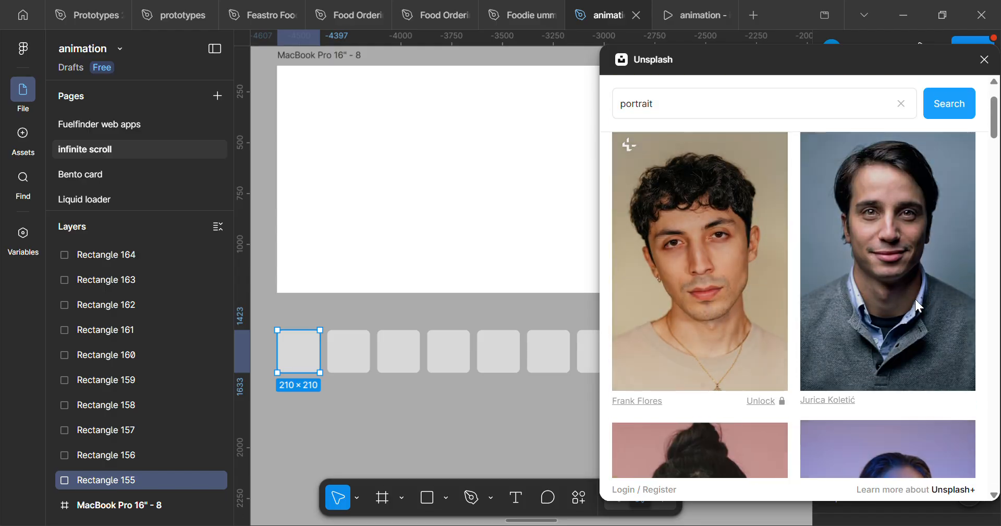
left_click(916, 299)
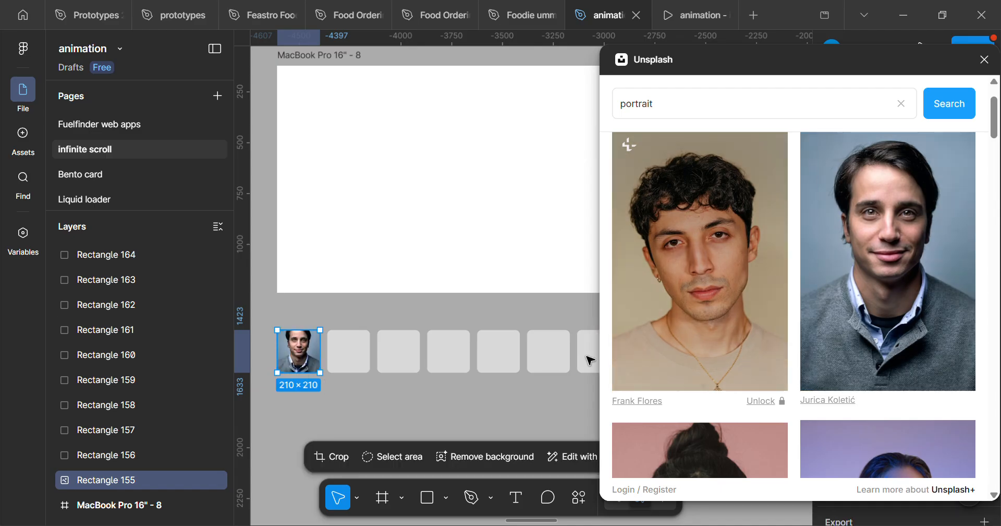
Fill the second square with the portrait of the smiling man in glasses and a denim shirt.
left_click(349, 351)
scroll(747, 382, "down", 5)
scroll(883, 370, "down", 2)
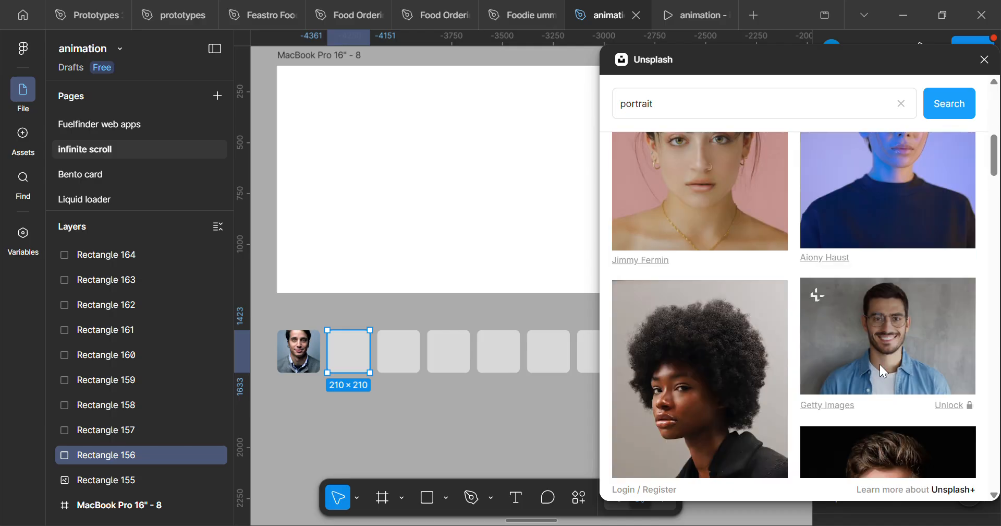
left_click(902, 339)
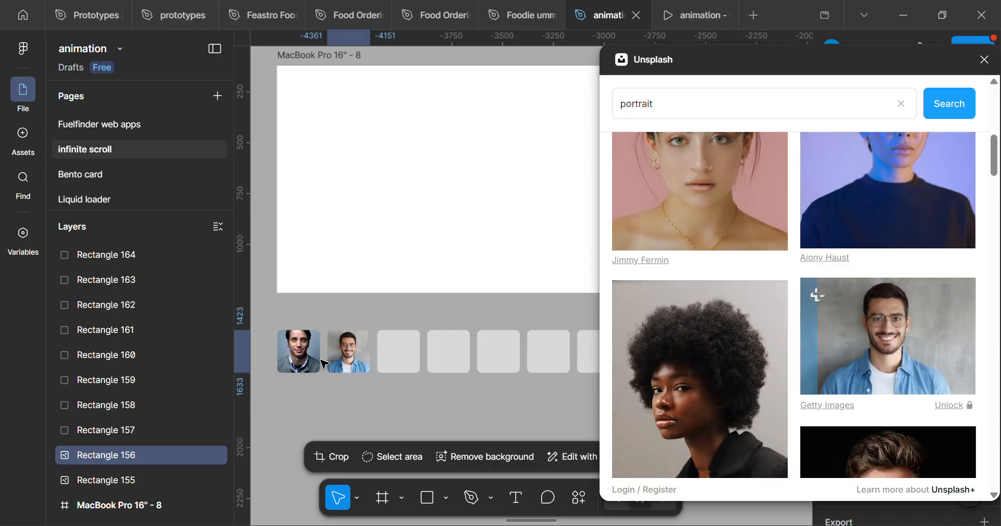
Fill the third square with the portrait of the woman against a pink background.
left_click(410, 354)
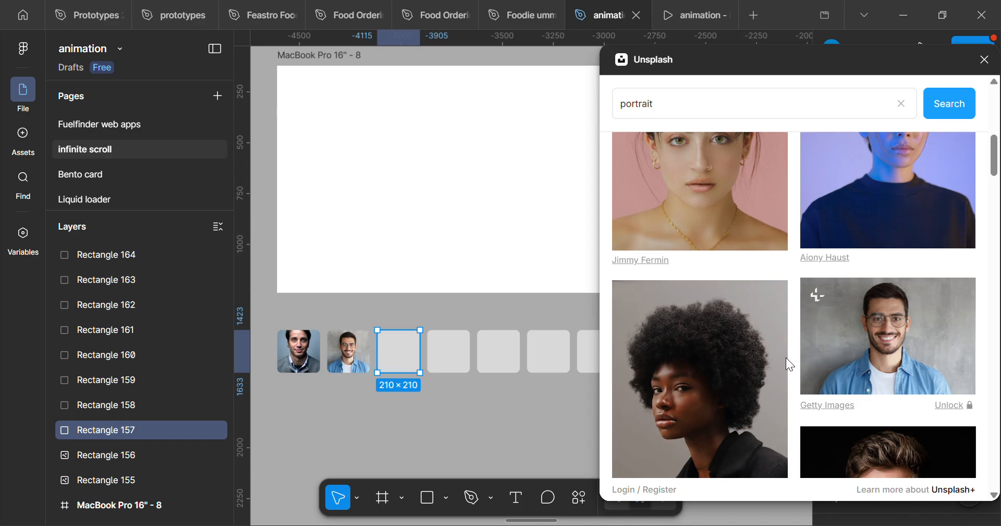
scroll(725, 370, "up", 5)
left_click(726, 381)
Fill the fourth square with the portrait of the woman with an afro and a black jacket.
scroll(449, 382, "right", 2)
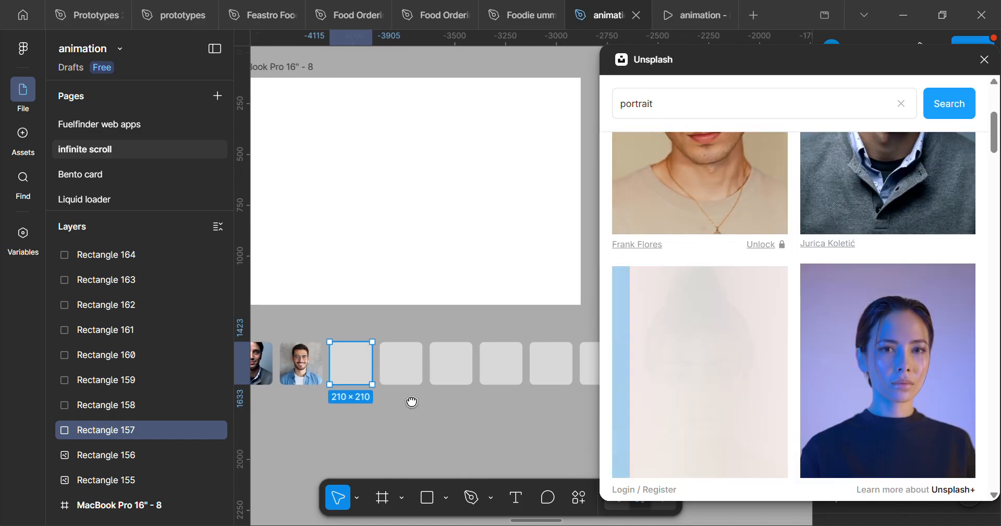
left_click(404, 378)
scroll(802, 389, "down", 5)
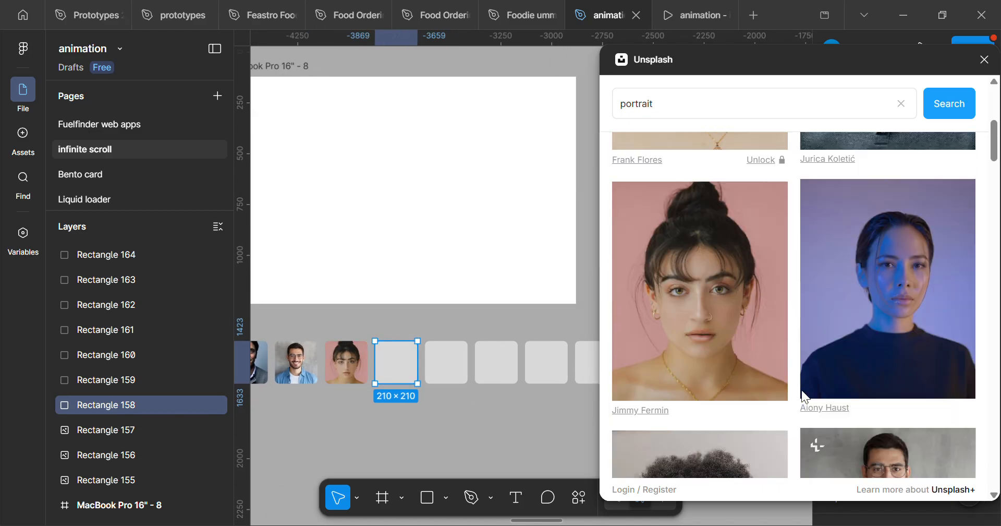
left_click(685, 327)
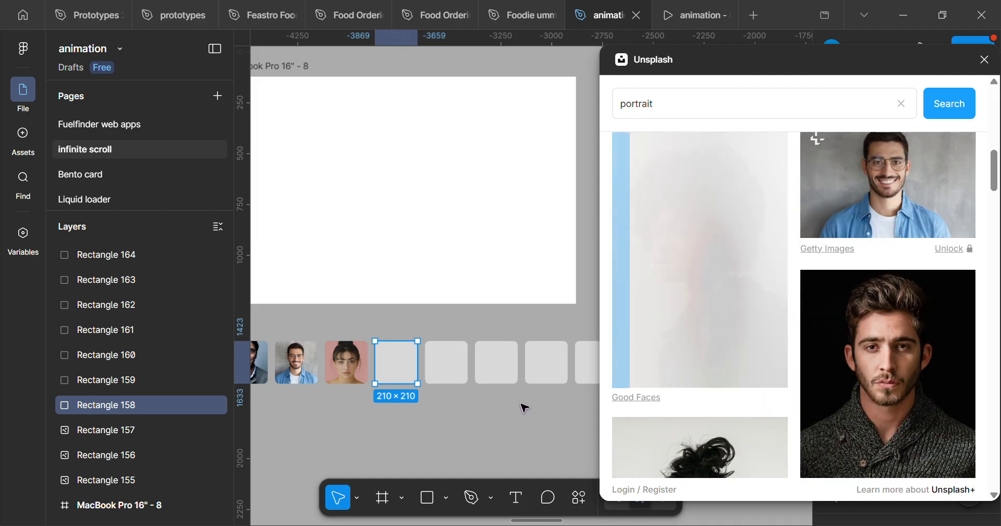
Fill the fifth square with the portrait of the smiling woman in a white T-shirt with her hair tied up.
scroll(509, 394, "right", 2)
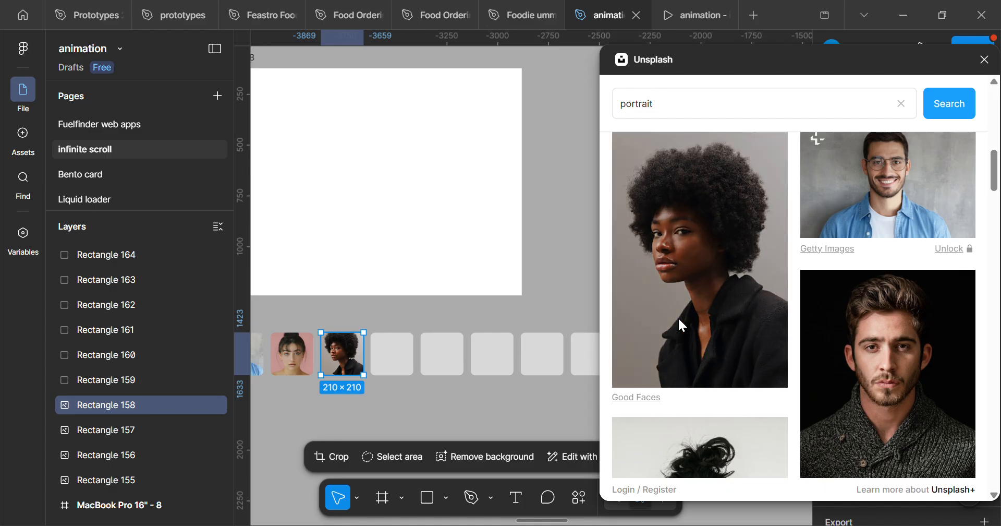
left_click(383, 362)
scroll(709, 423, "down", 2)
scroll(705, 415, "down", 3)
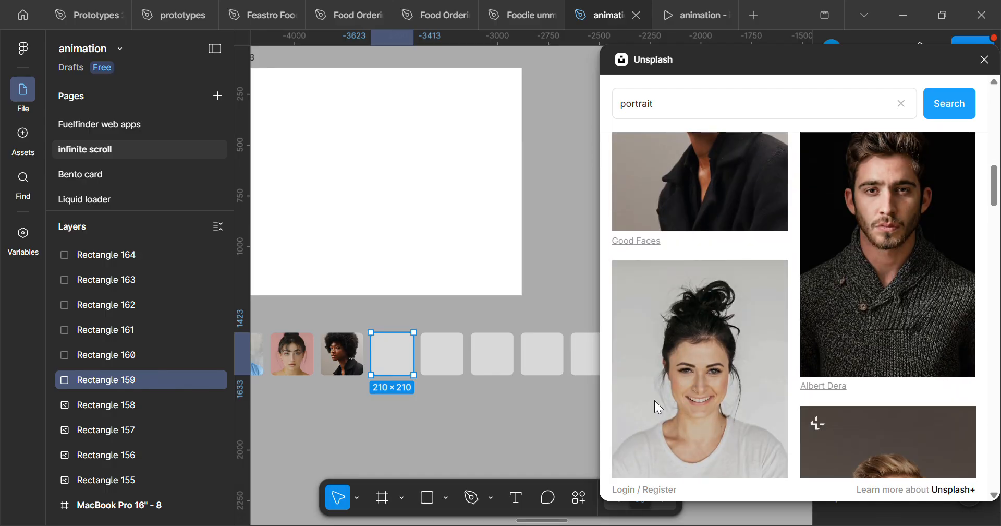
left_click(702, 412)
Fill the sixth square with the portrait of the blond man wearing glasses.
scroll(422, 401, "right", 2)
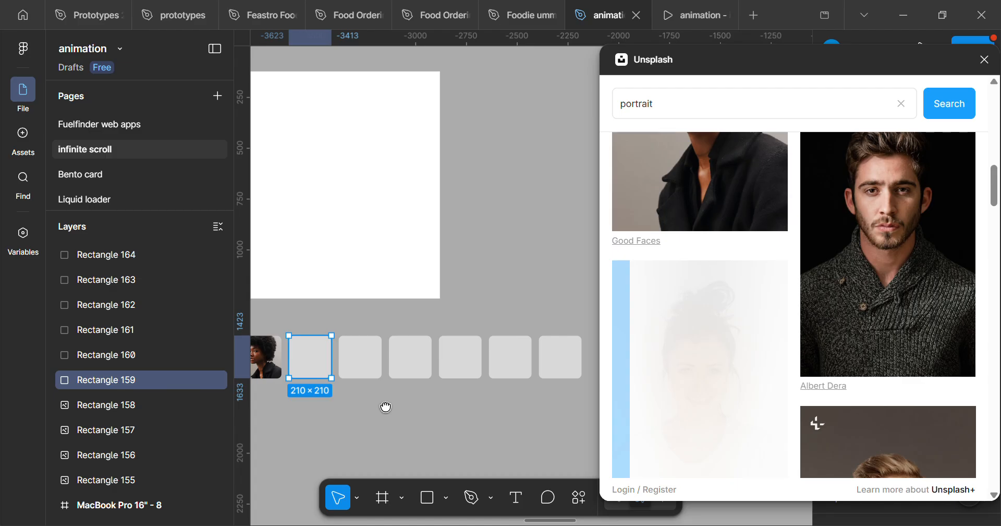
left_click(357, 369)
scroll(841, 348, "down", 5)
scroll(902, 321, "down", 2)
left_click(936, 303)
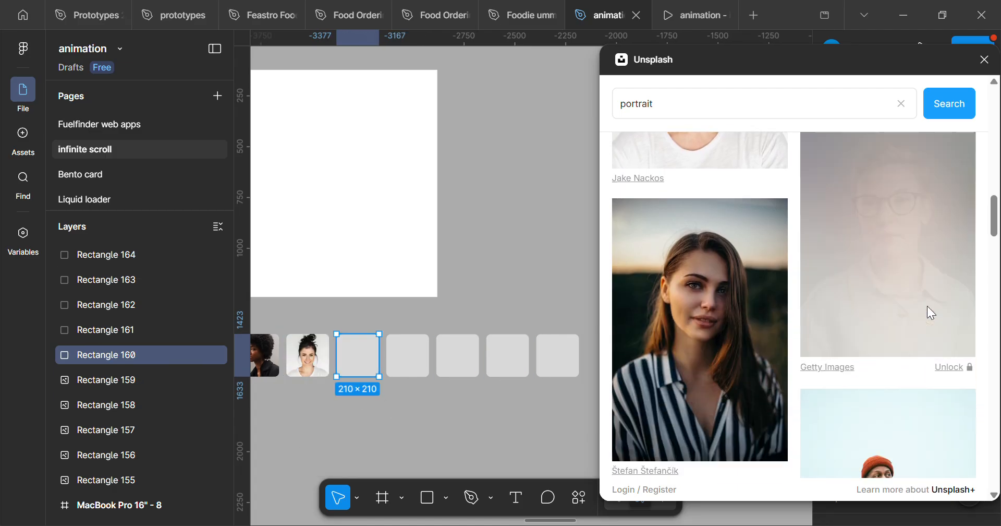
Fill the seventh square with the portrait of the auburn-haired woman in front of the turquoise frame.
left_click(409, 356)
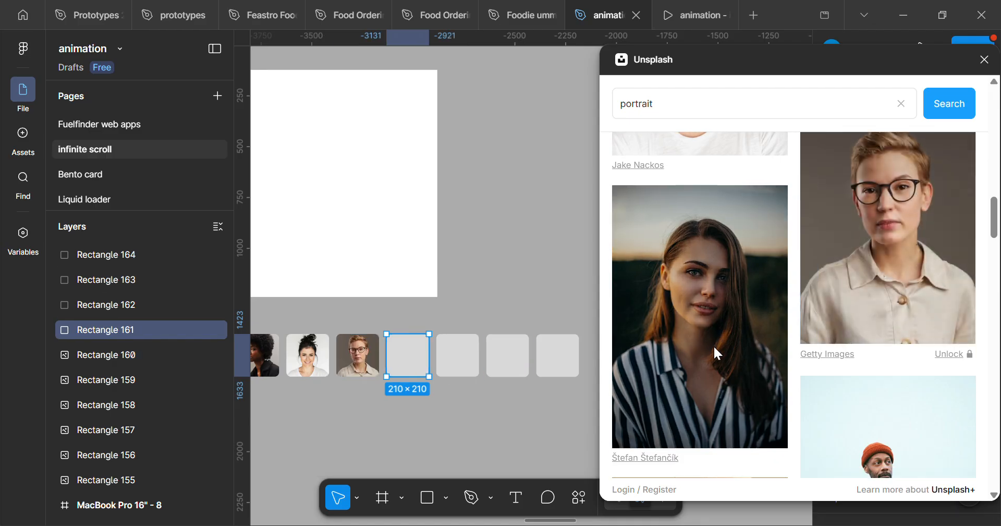
scroll(713, 349, "down", 8)
scroll(886, 376, "down", 5)
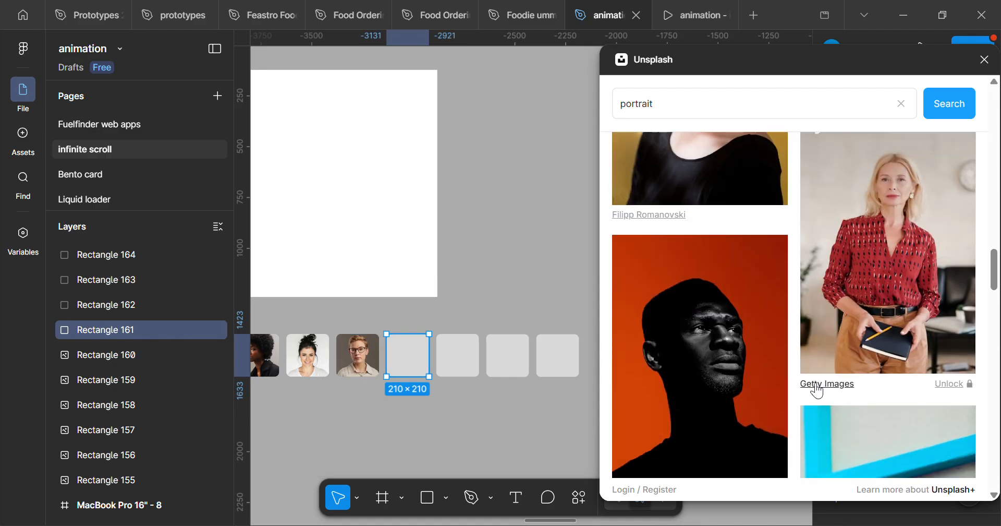
left_click(890, 389)
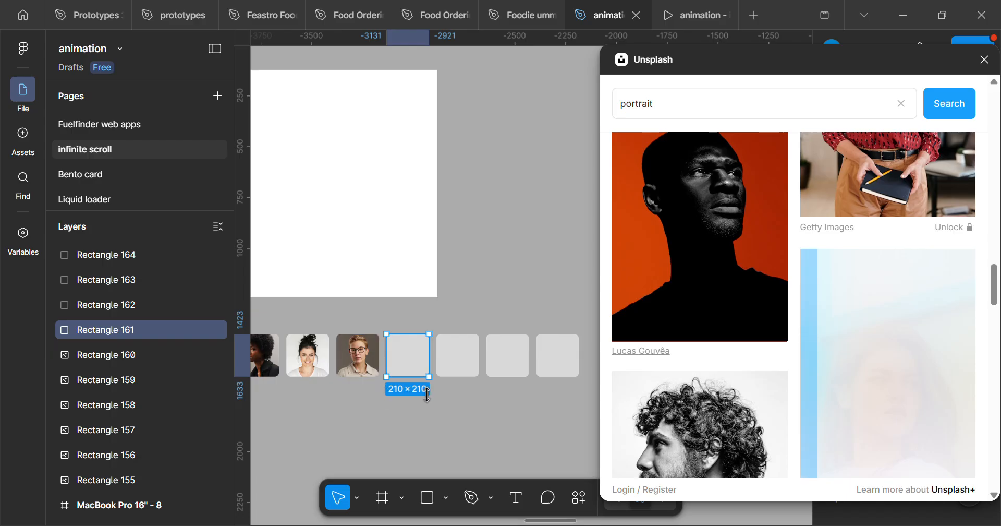
Fill the eighth square with the black-and-white profile portrait of the bearded man with curly hair.
left_click(459, 366)
scroll(710, 360, "down", 3)
left_click(708, 355)
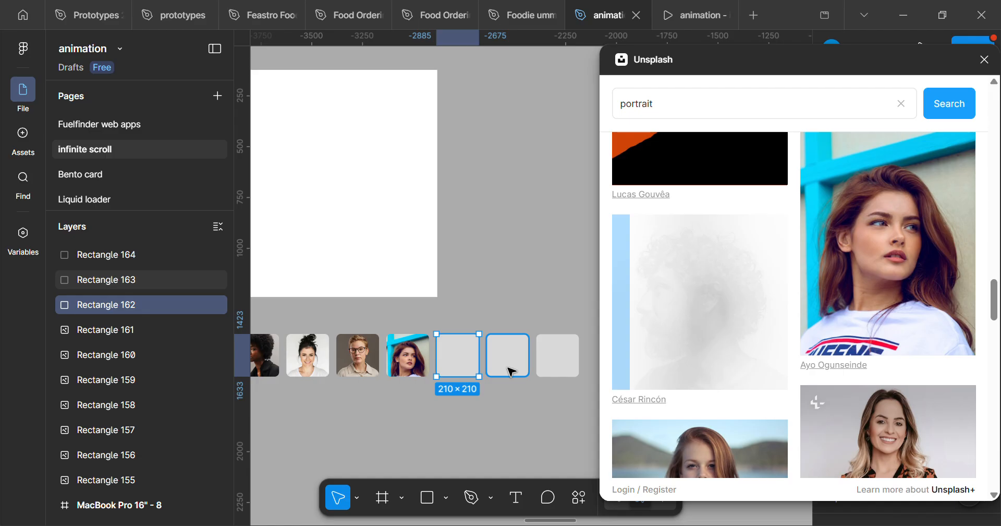
Try to fill the ninth square with the portrait of the smiling dark-haired man against a grey wall.
left_click(511, 371)
scroll(846, 381, "down", 5)
scroll(756, 381, "up", 3)
scroll(788, 338, "up", 2)
scroll(833, 361, "down", 3)
scroll(834, 361, "down", 3)
scroll(706, 391, "down", 3)
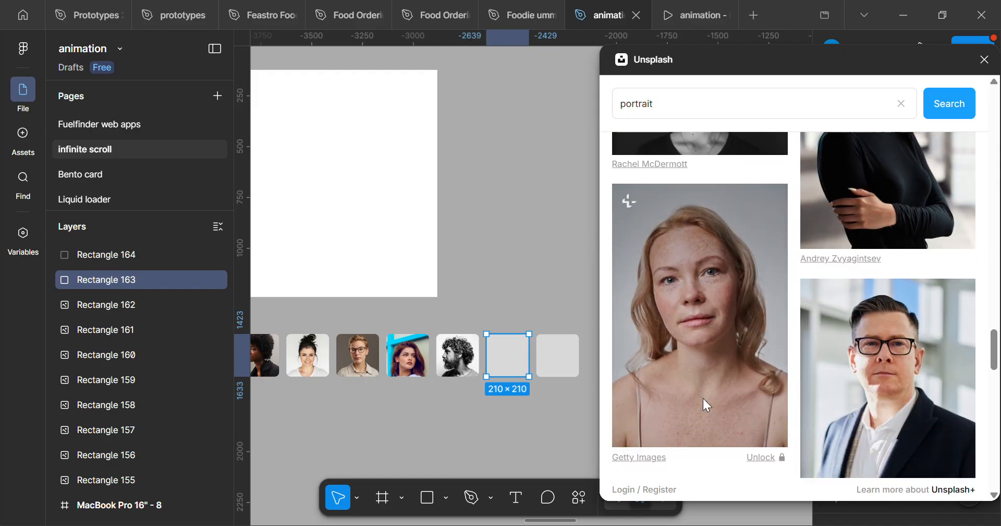
scroll(714, 401, "down", 3)
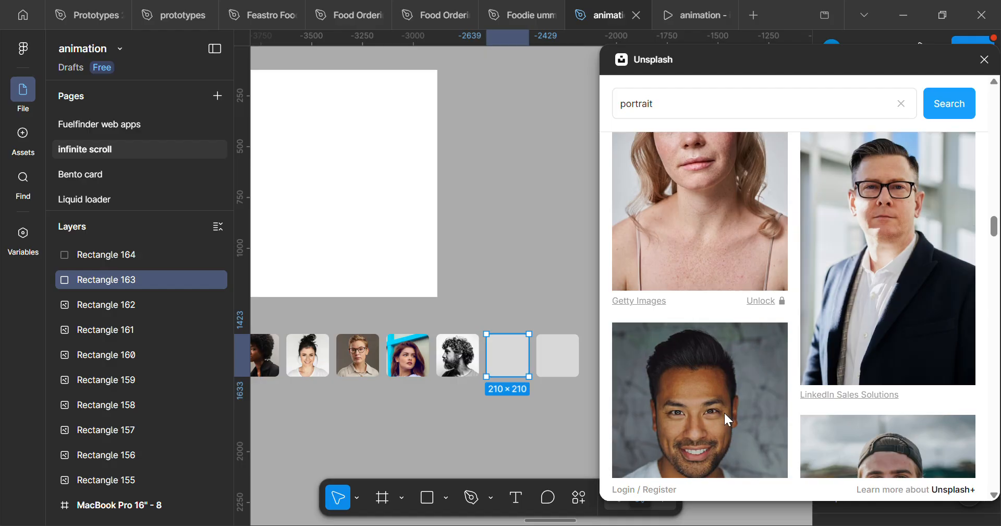
left_click(724, 415)
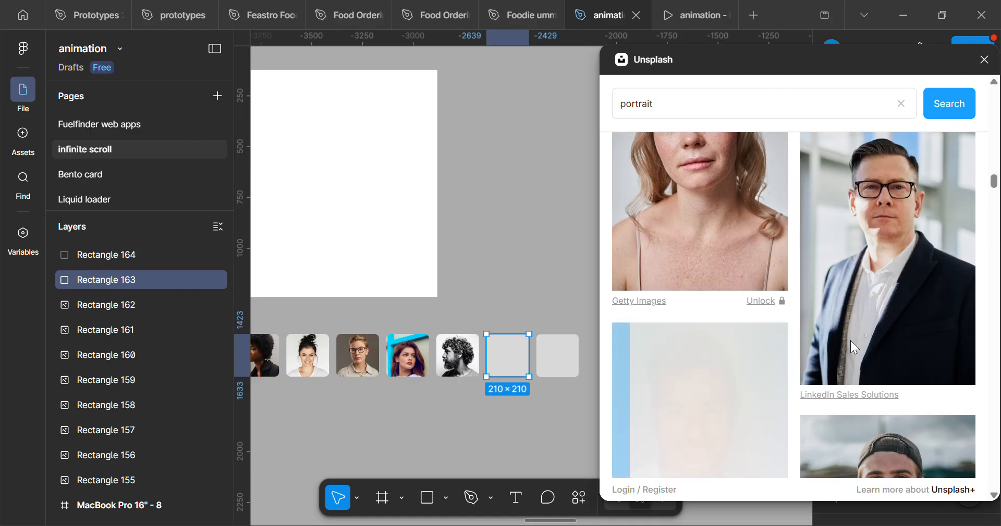
scroll(849, 351, "down", 2)
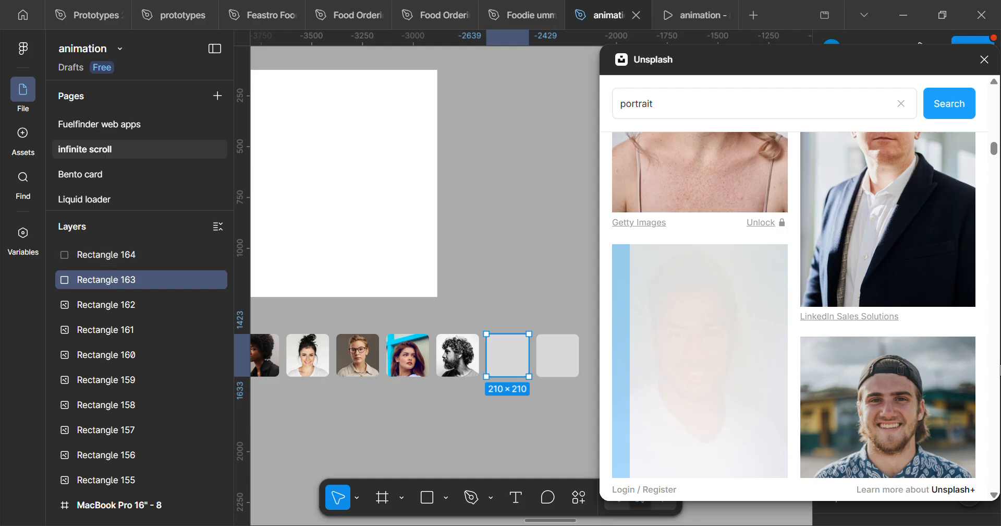
scroll(869, 387, "down", 4)
scroll(870, 389, "up", 2)
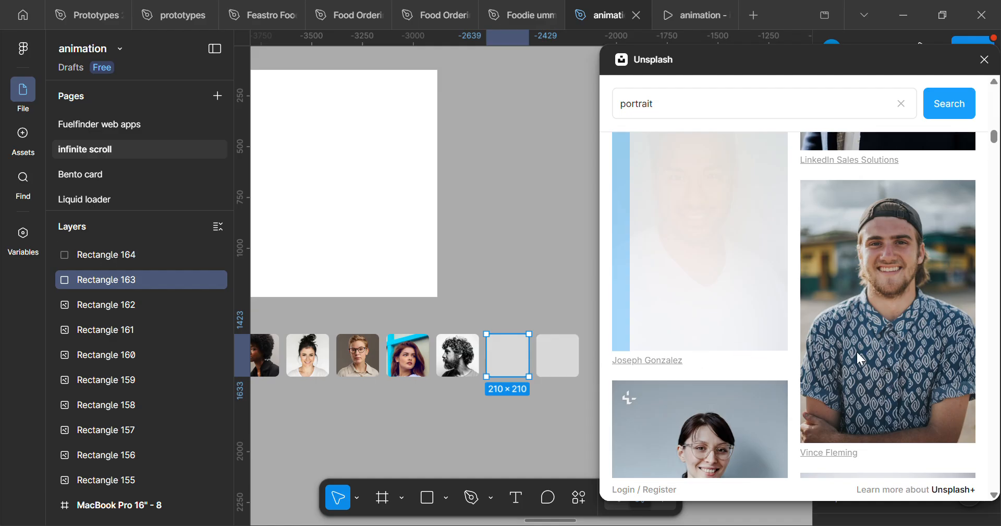
scroll(759, 374, "down", 2)
scroll(765, 365, "down", 5)
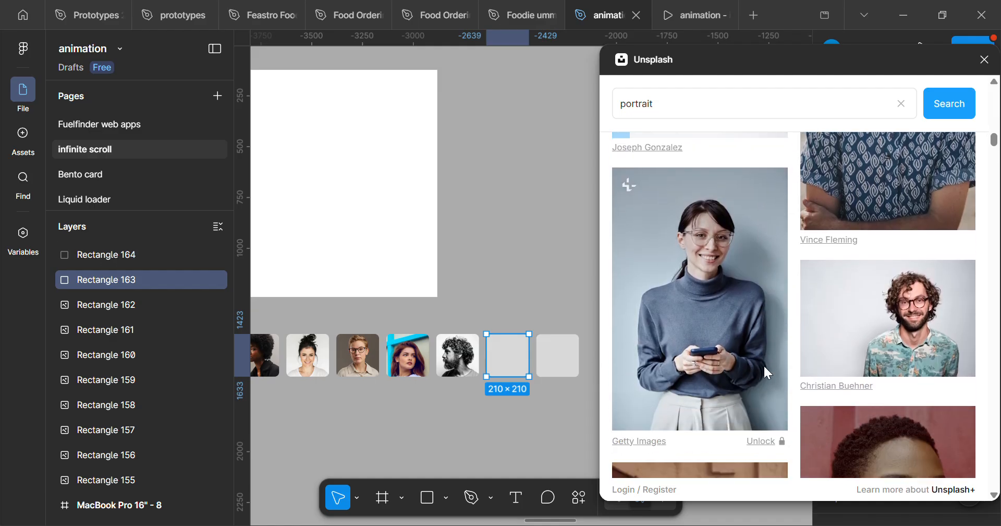
Fill the tenth square with the portrait of the red-haired woman in front of a brown wall.
left_click(578, 367)
left_click(681, 356)
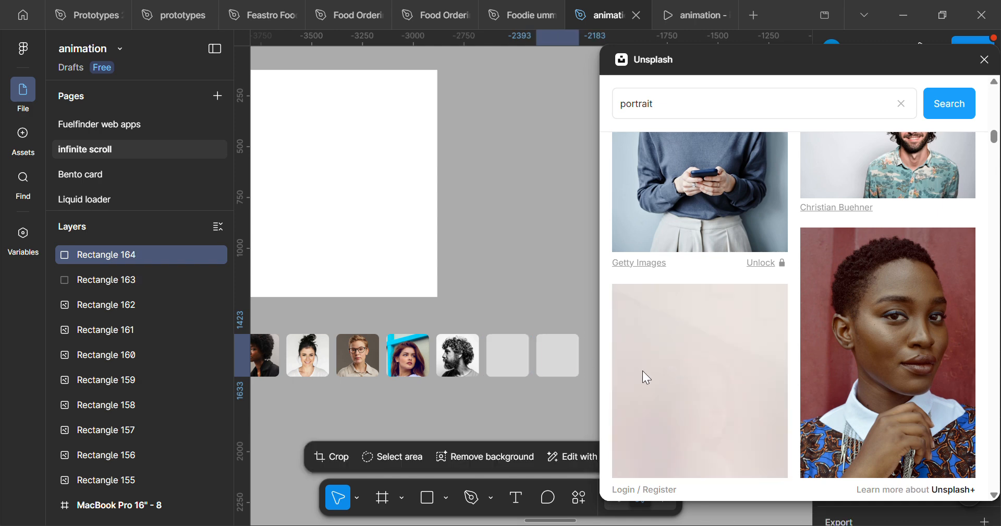
scroll(524, 368, "up", 2)
Fill the ninth square with the portrait of the long-haired blonde woman against a dark blue background and close the image plugin.
left_click(524, 368)
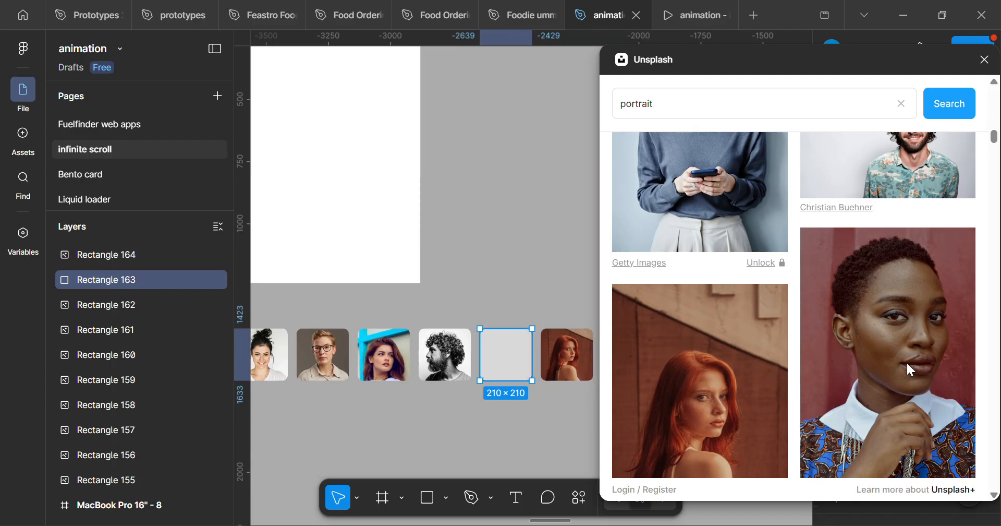
scroll(906, 362, "down", 5)
scroll(889, 346, "down", 3)
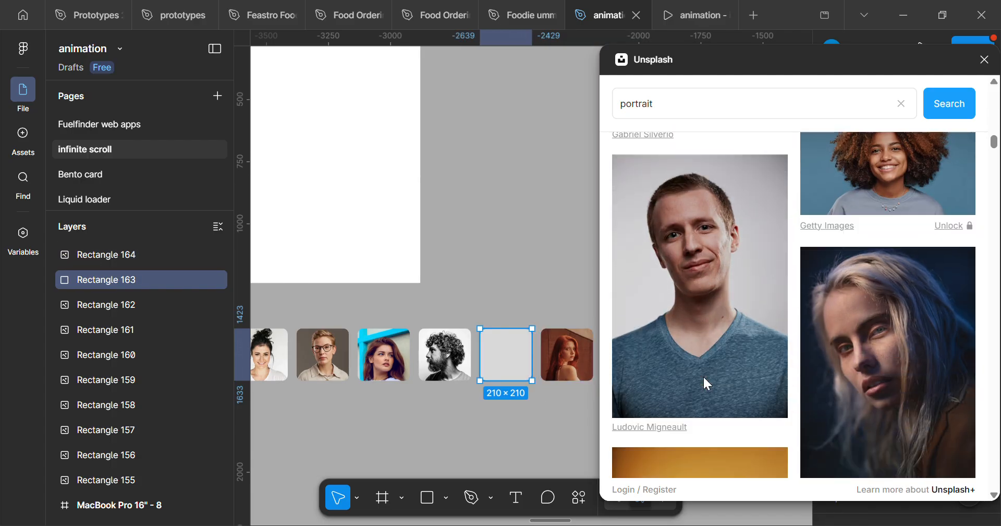
left_click(889, 344)
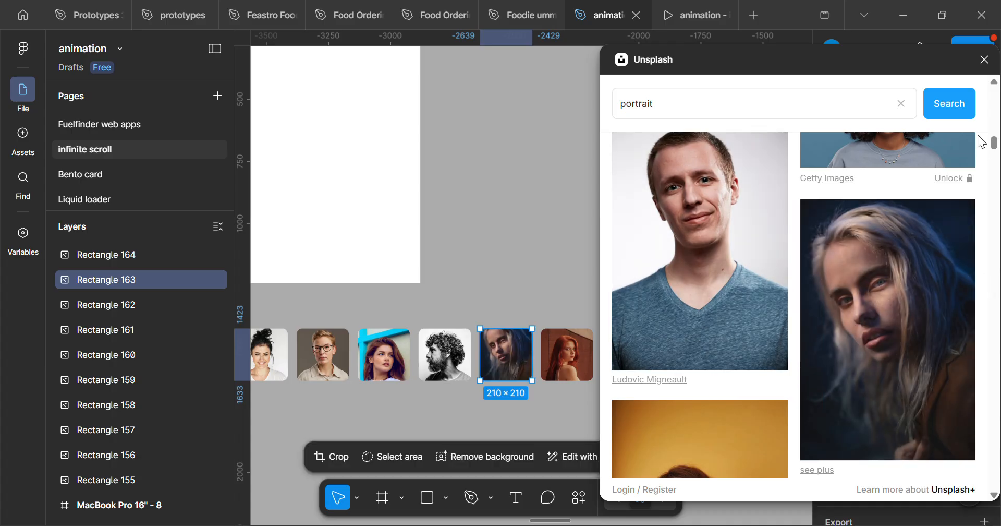
scroll(473, 373, "down", 1)
scroll(501, 367, "left", 2)
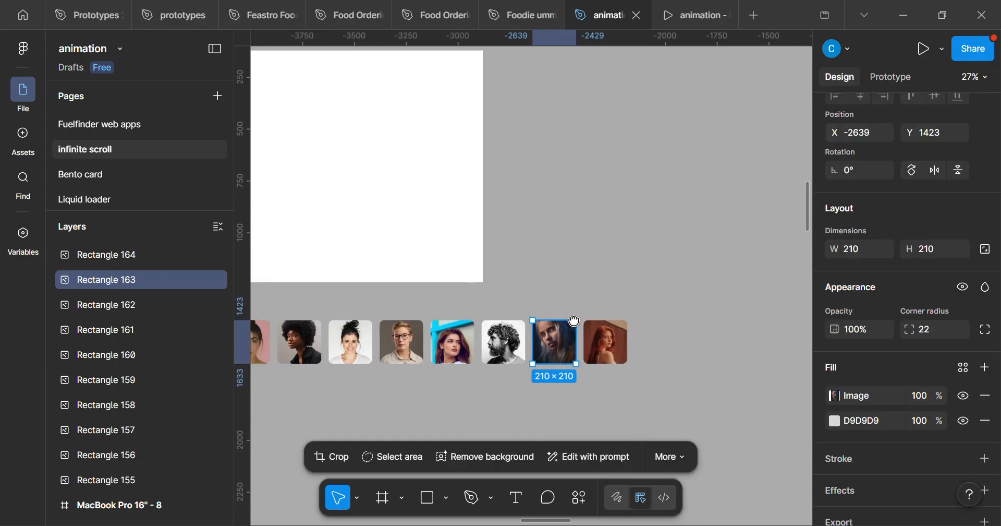
Switch the ninth square's image fill to Crop and move the portrait down inside the square.
scroll(524, 364, "up", 3)
scroll(537, 359, "up", 3)
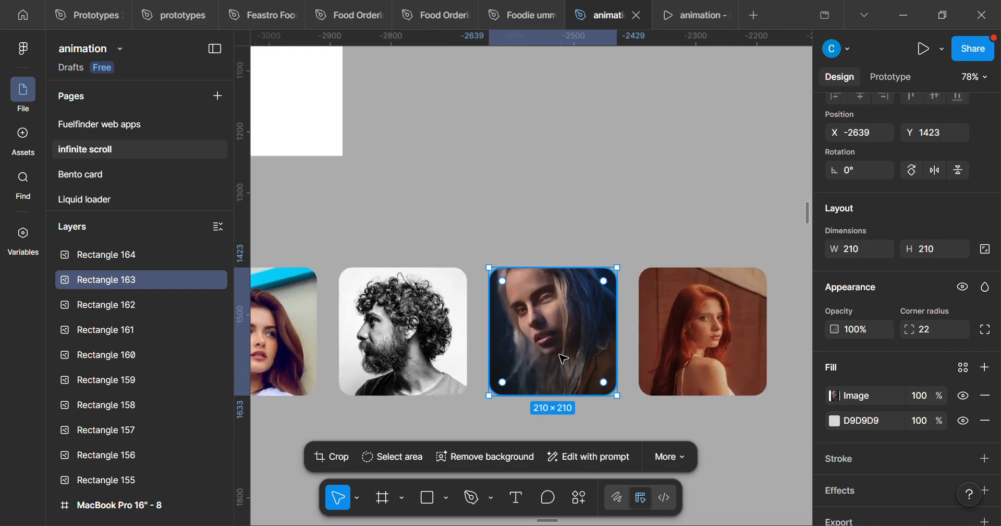
left_click(834, 396)
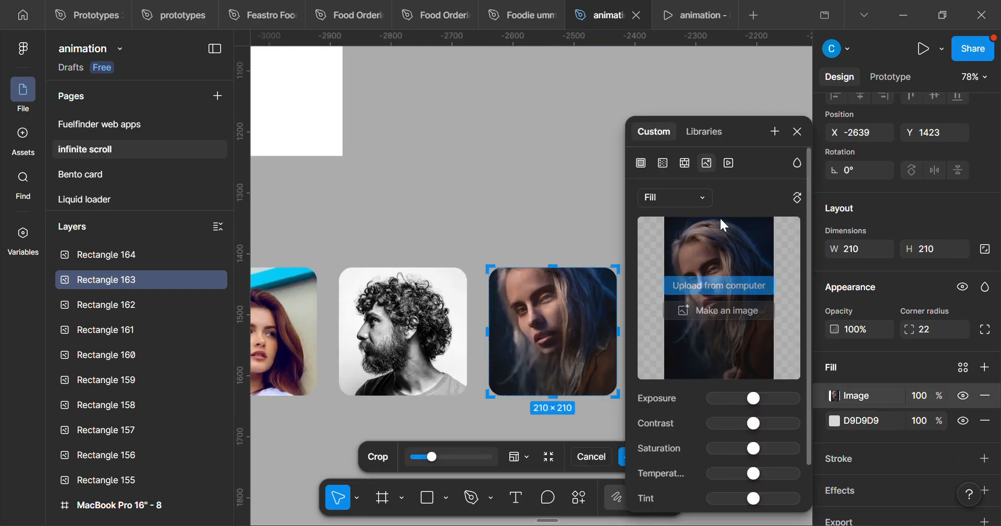
mouse_move(560, 361)
left_mouse_down()
mouse_move(532, 361)
mouse_move(563, 372)
left_mouse_up()
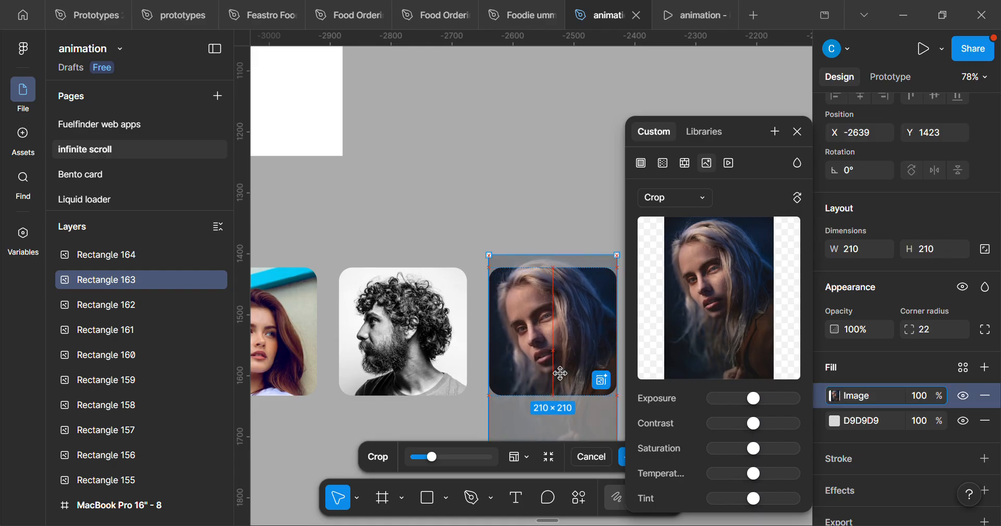
left_click(662, 196)
left_click(665, 196)
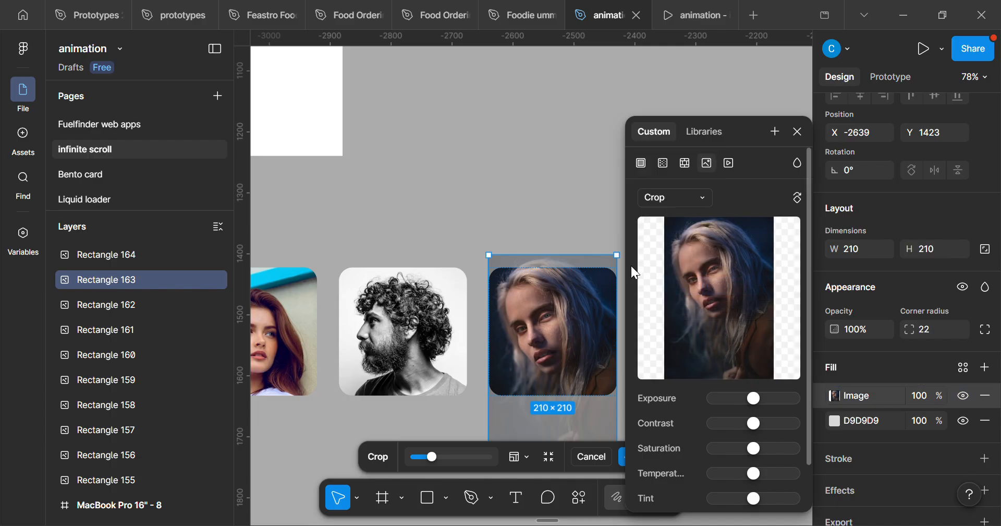
Nudge the ninth square's cropped portrait down until its top edge meets the square's top edge, then finish the crop.
key("Down")
key("Down")
key("Down")
key("Down")
key("Down")
key("Down")
key("Down")
key("Down")
key("Down")
key("Down")
key("Down")
key("Down")
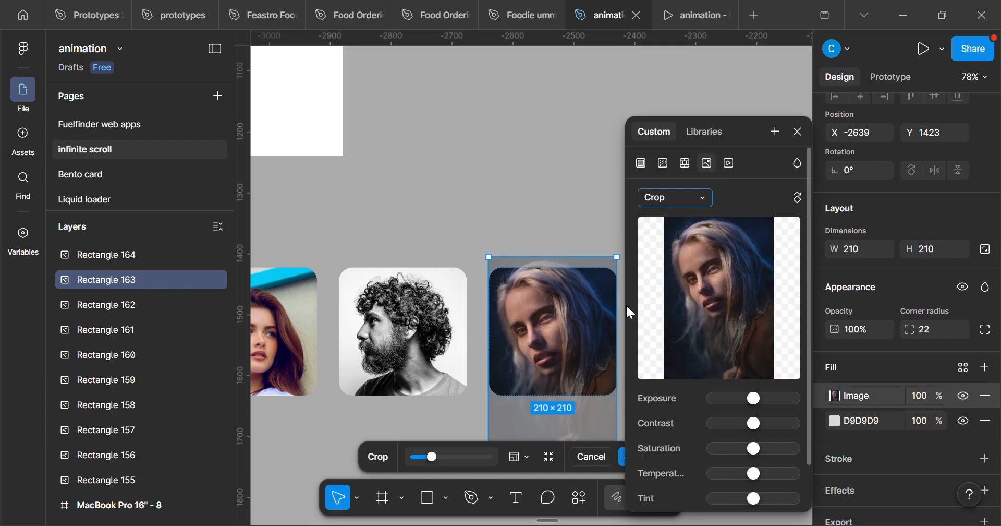
key("Down")
key("Down")
key("Down")
key("Down")
key("Down")
key("Down")
key("Down")
key("Down")
key("Down")
key("Down")
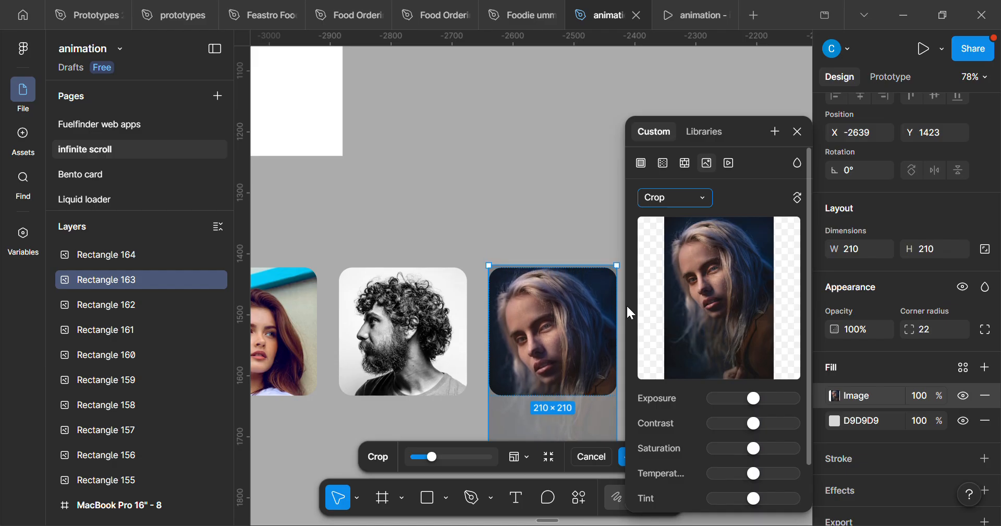
key("Down")
key("Down")
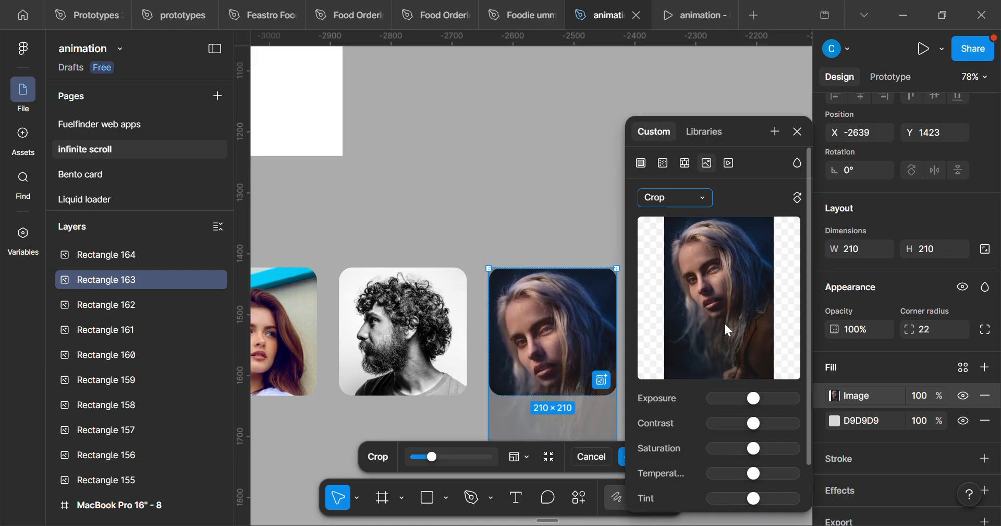
left_click(798, 131)
key("Escape")
Reopen the ninth square's image crop and nudge it vertically, leaving the square at Y 1425.
scroll(527, 293, "up", 5)
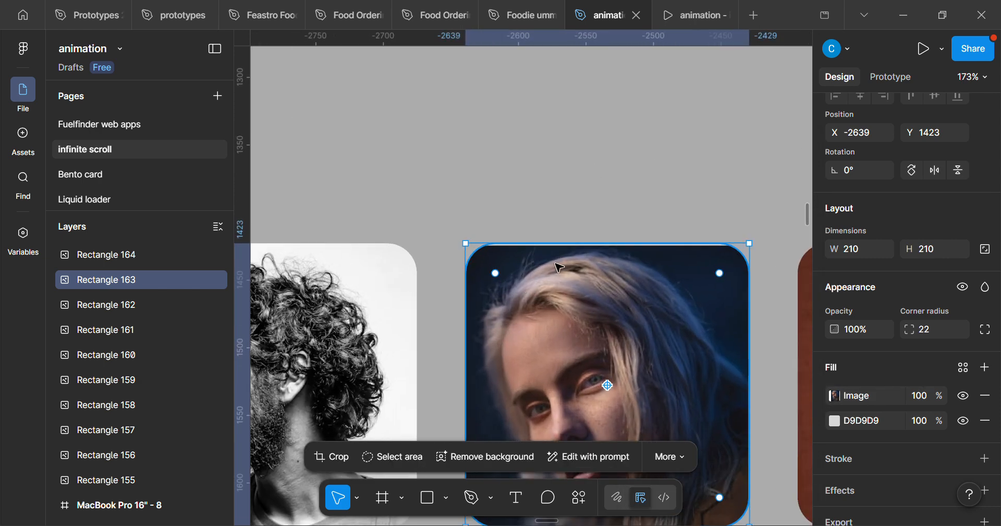
double_click(557, 267)
scroll(558, 267, "down", 3)
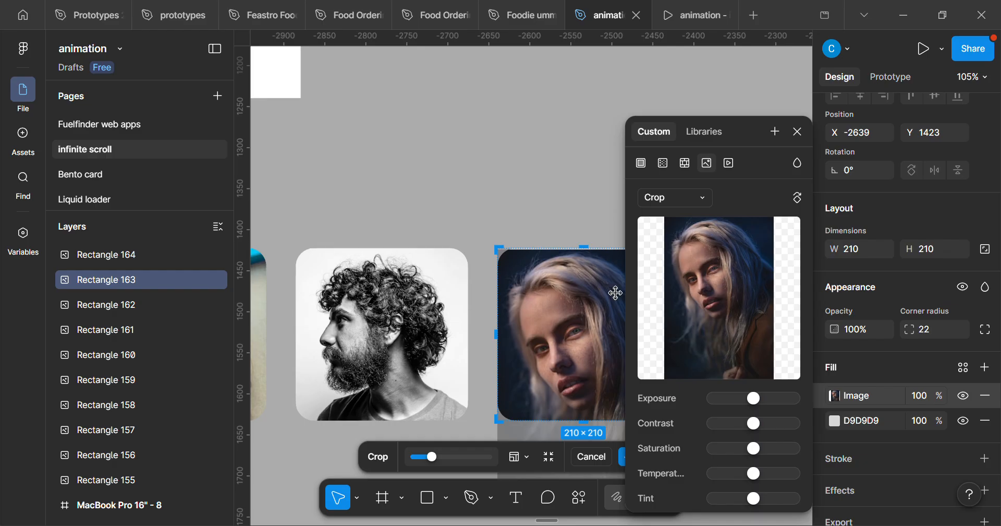
key("Up")
key("Up")
key("Down")
key("Down")
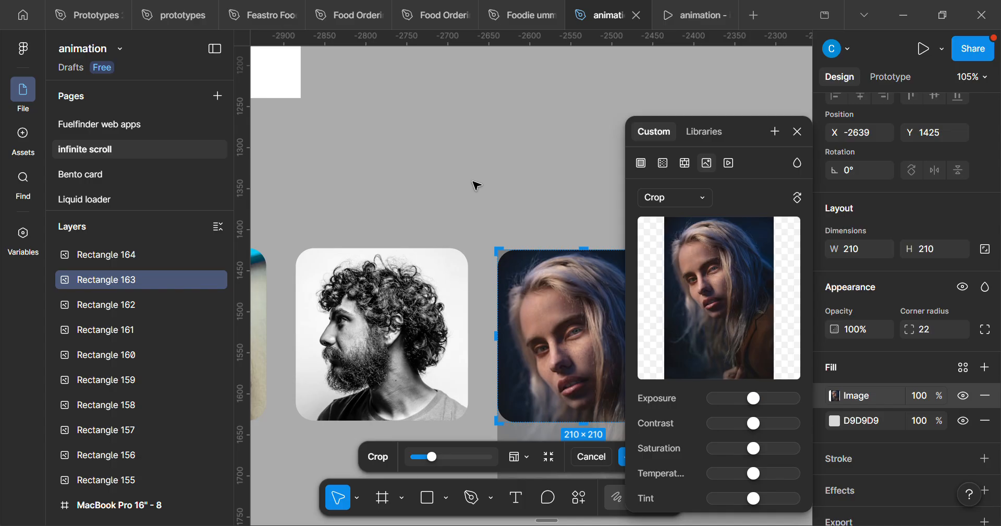
scroll(413, 443, "down", 3)
right_click(380, 333)
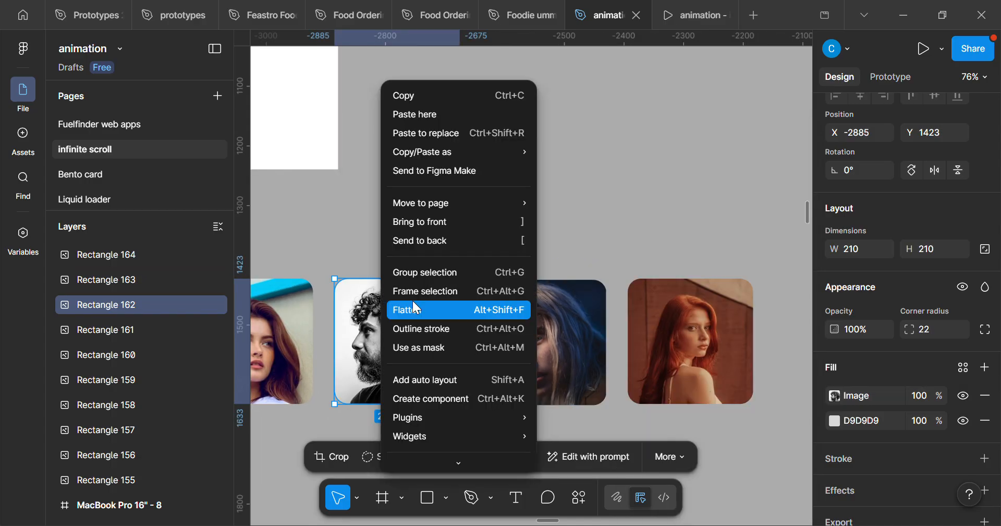
left_click(667, 146)
scroll(501, 408, "up", 1)
scroll(506, 415, "up", 2)
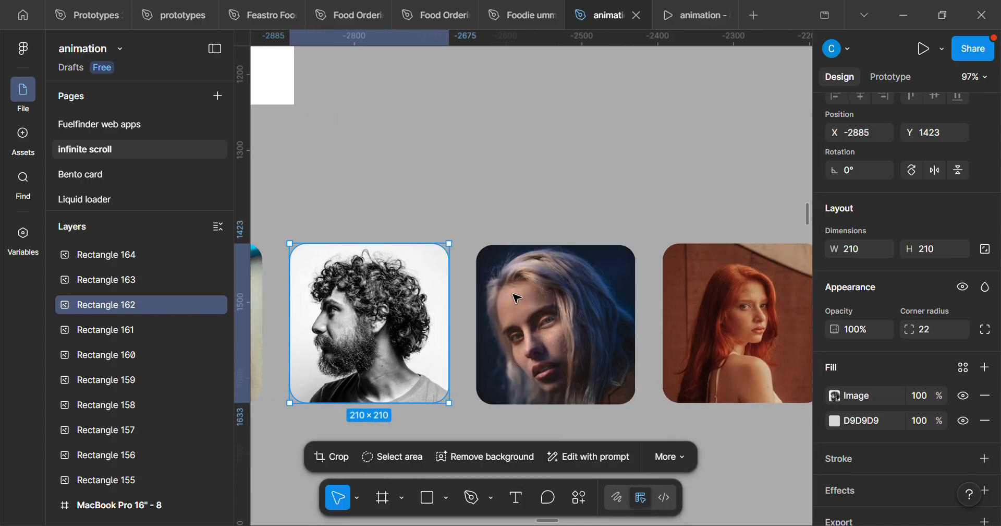
left_click(677, 429)
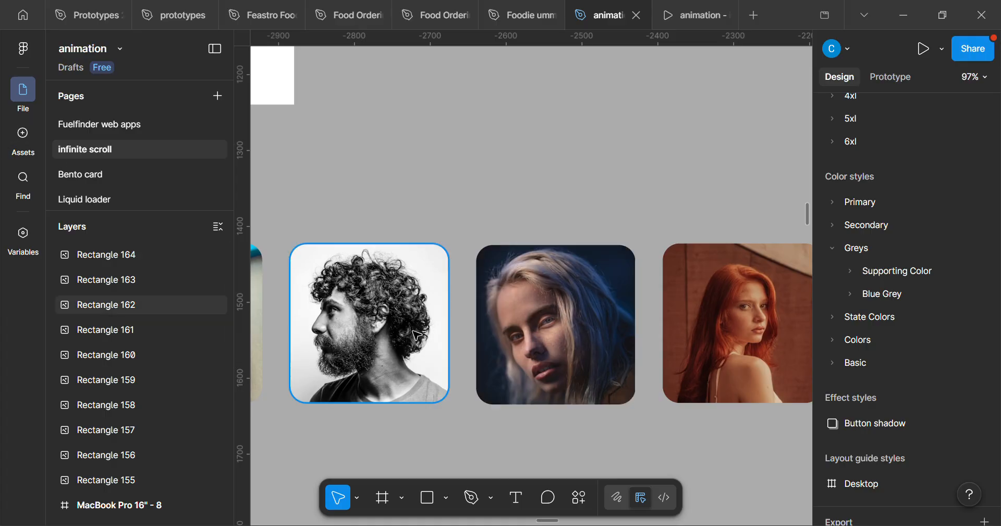
Switch the first square's image fill to Crop and move the portrait down until the man's full hair fits inside the square.
scroll(409, 329, "down", 5)
left_click_drag(415, 352, 580, 331)
left_click_drag(370, 370, 510, 360)
left_click_drag(437, 355, 543, 377)
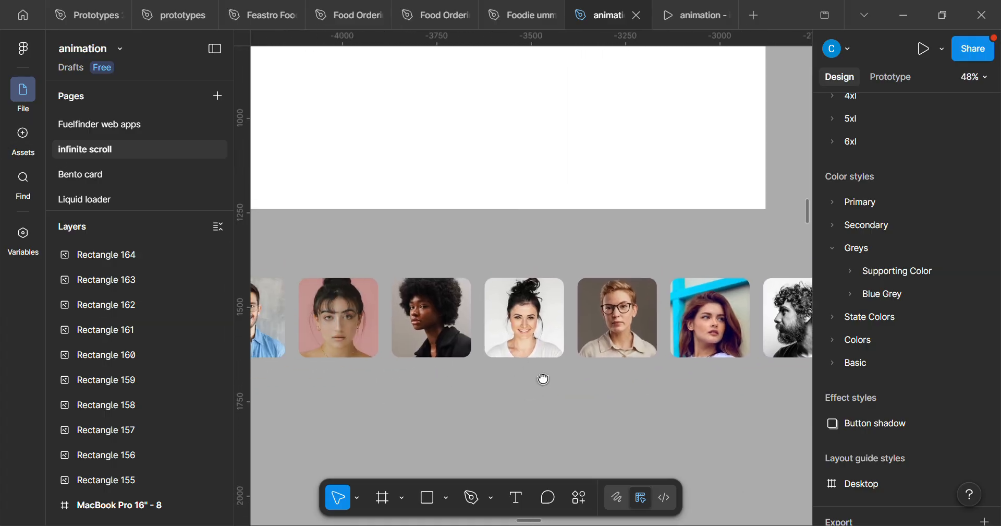
left_click_drag(464, 369, 543, 385)
left_click_drag(464, 388, 530, 396)
scroll(500, 398, "left", 1)
scroll(480, 405, "up", 3)
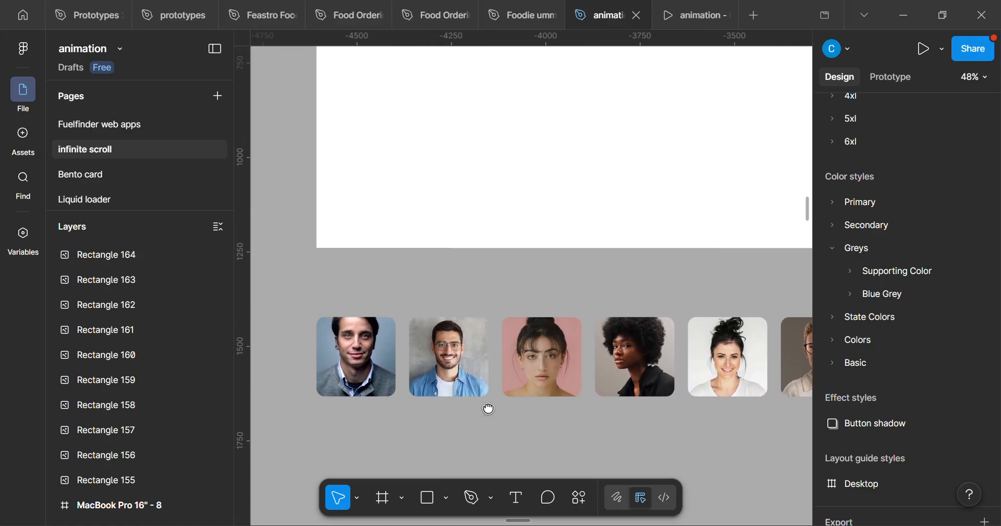
scroll(478, 409, "up", 5)
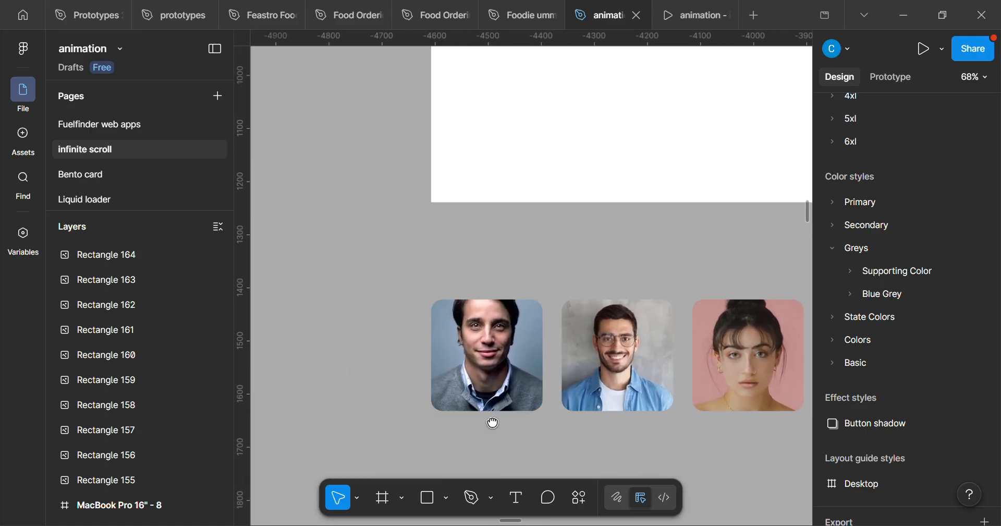
left_click(515, 391)
double_click(533, 382)
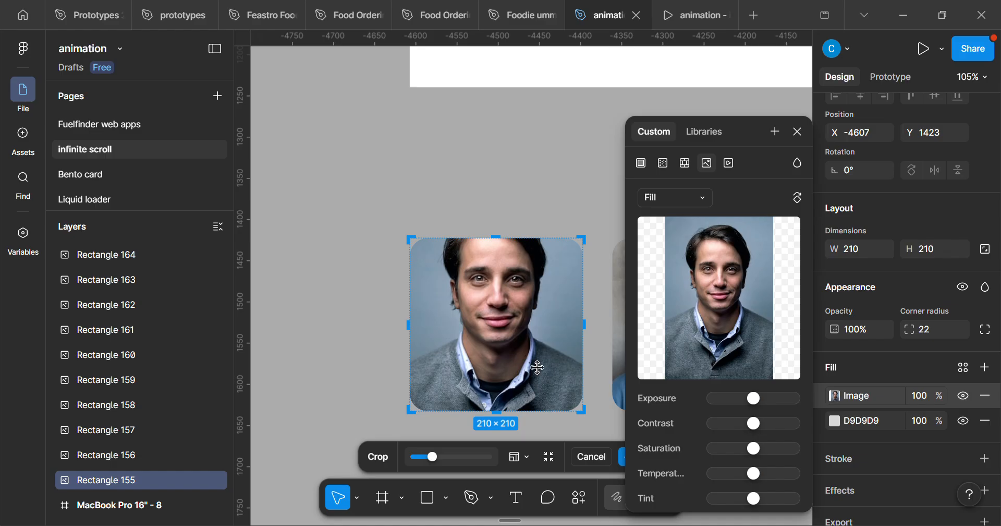
mouse_move(695, 267)
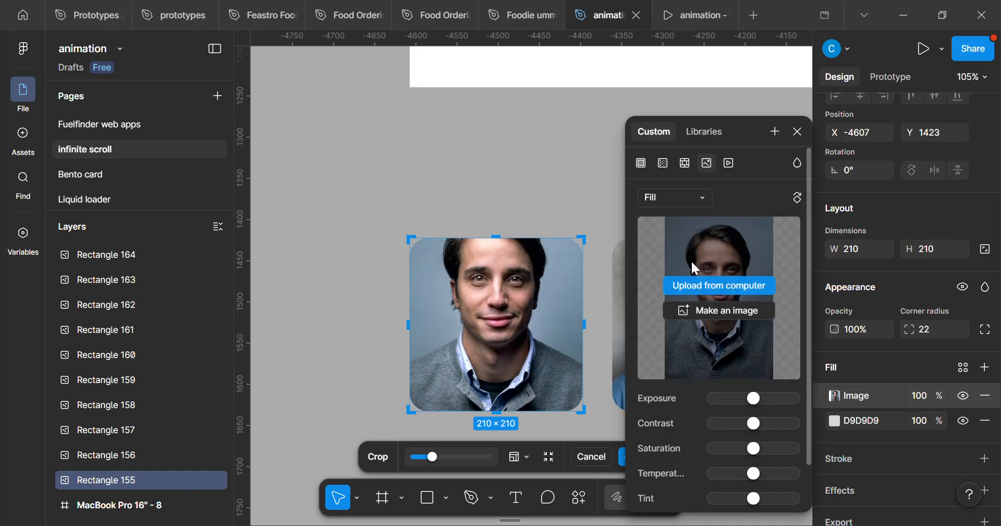
left_click(651, 201)
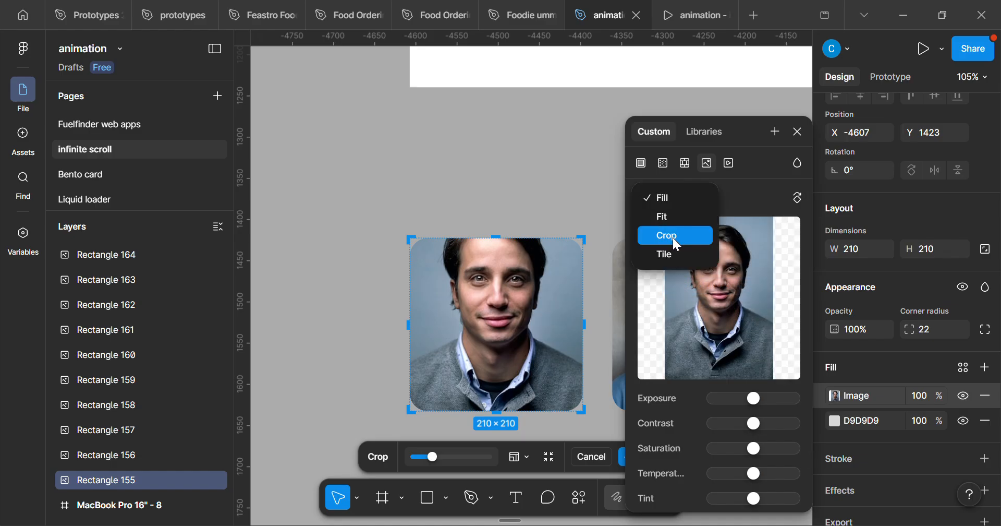
left_click(673, 239)
key("Down")
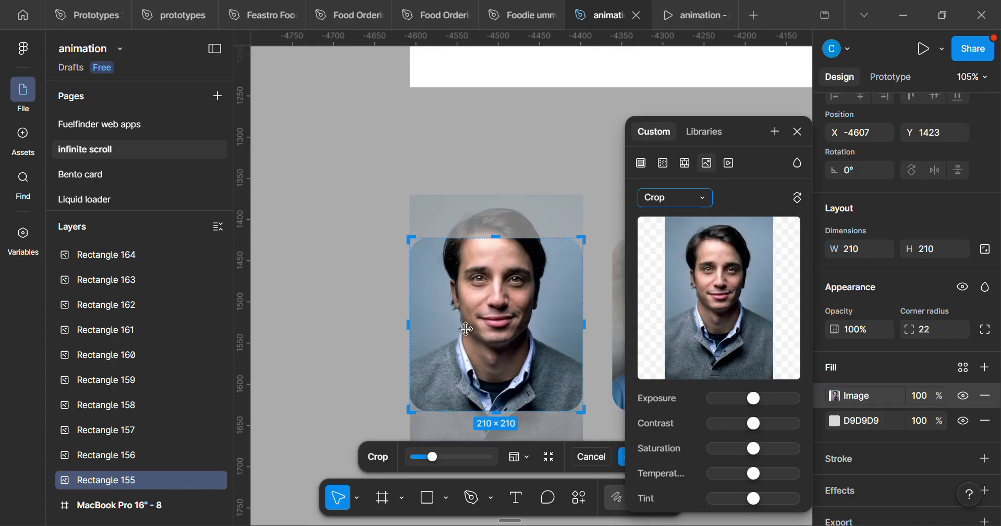
left_click_drag(510, 302, 510, 343)
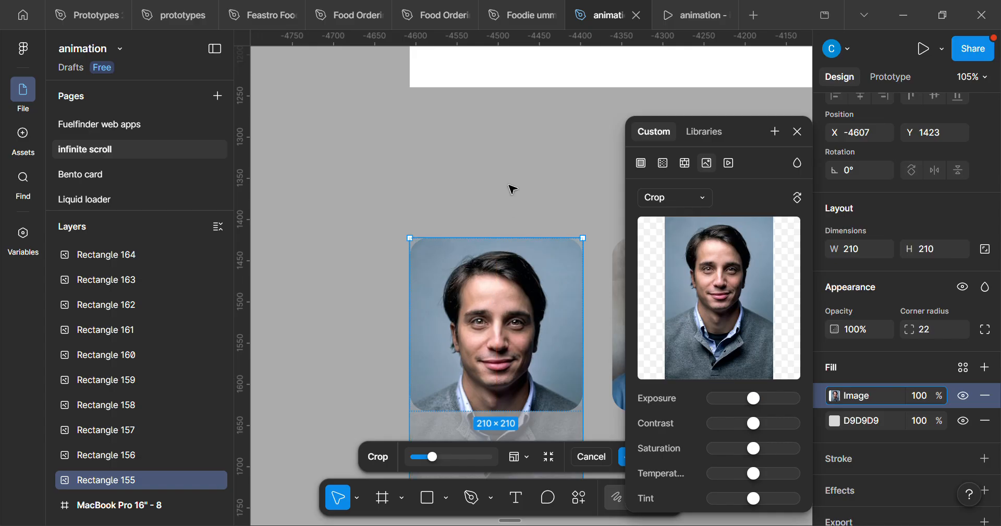
left_click(797, 134)
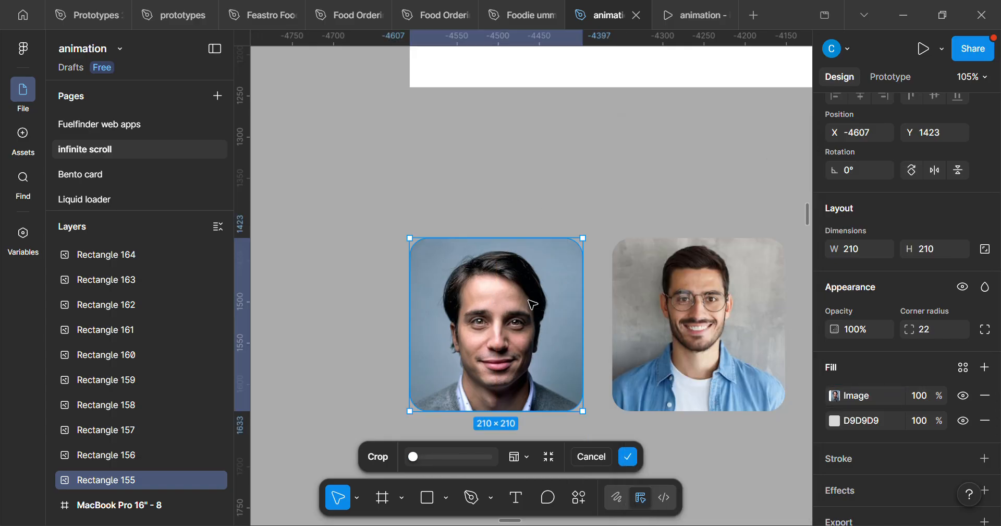
Switch the third square's image fill to Crop and shift the pink-background portrait down to include more of the hair bun.
scroll(540, 304, "down", 3)
scroll(544, 312, "down", 2)
scroll(573, 334, "right", 4)
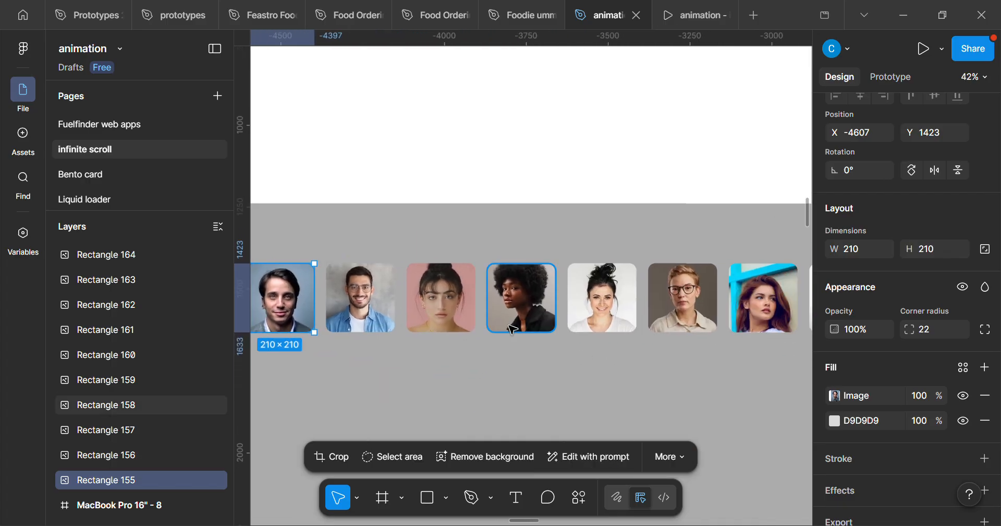
scroll(434, 322, "up", 5)
double_click(447, 321)
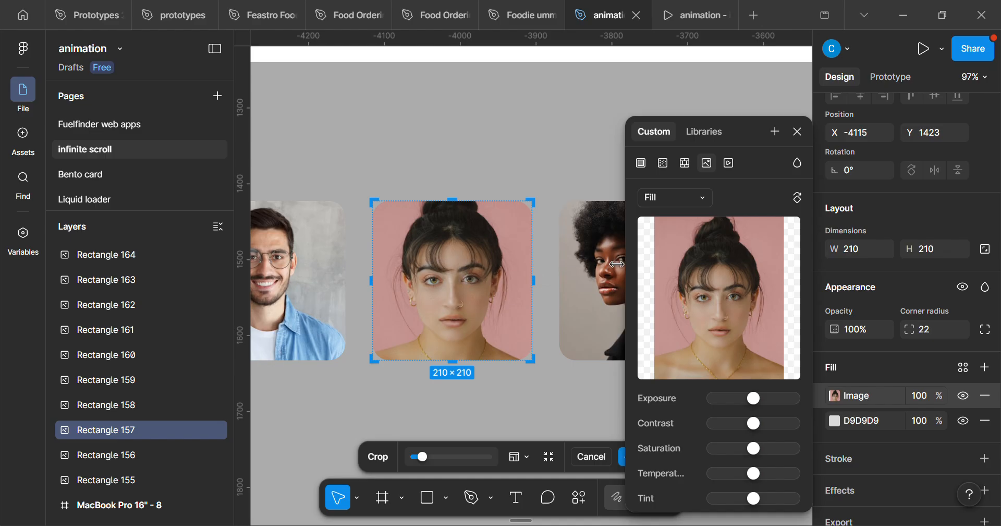
left_click(678, 197)
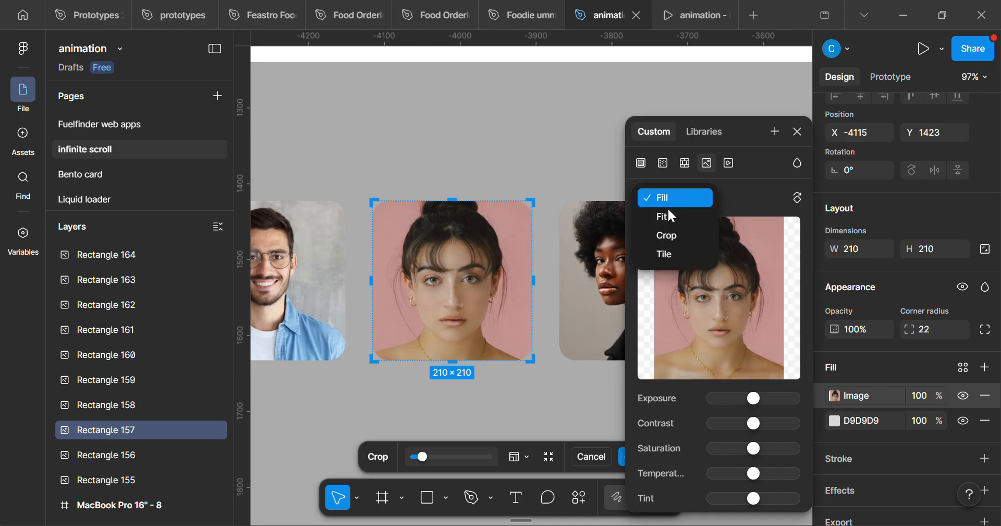
left_click(682, 235)
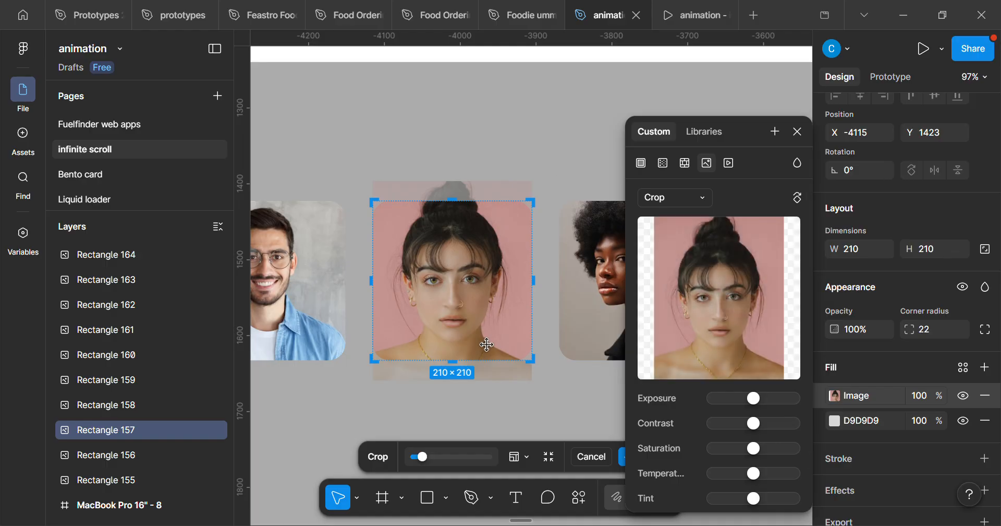
left_click_drag(469, 279, 472, 303)
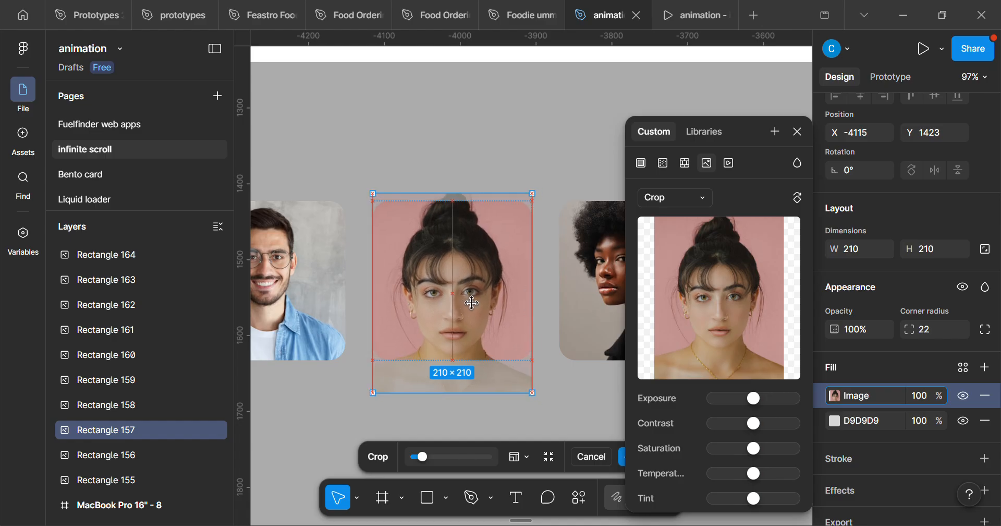
left_click(797, 131)
key("Escape")
Switch the fourth square's image fill to Crop and move the portrait down until the woman's whole afro fits inside the square.
scroll(600, 267, "down", 5)
left_click_drag(650, 281, 580, 341)
scroll(496, 370, "up", 9)
left_click_drag(485, 358, 627, 360)
left_click(498, 331)
double_click(497, 328)
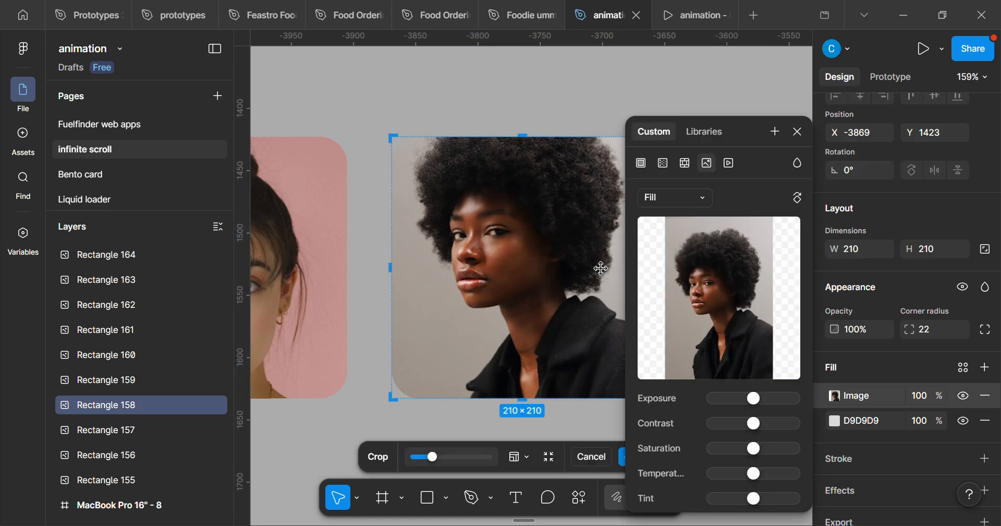
left_click(696, 202)
left_click(668, 236)
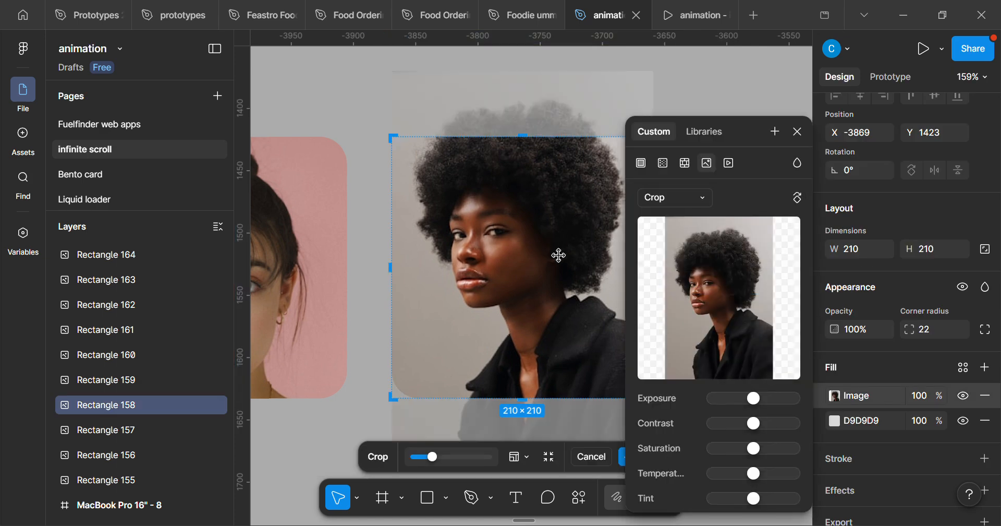
left_click_drag(534, 258, 534, 297)
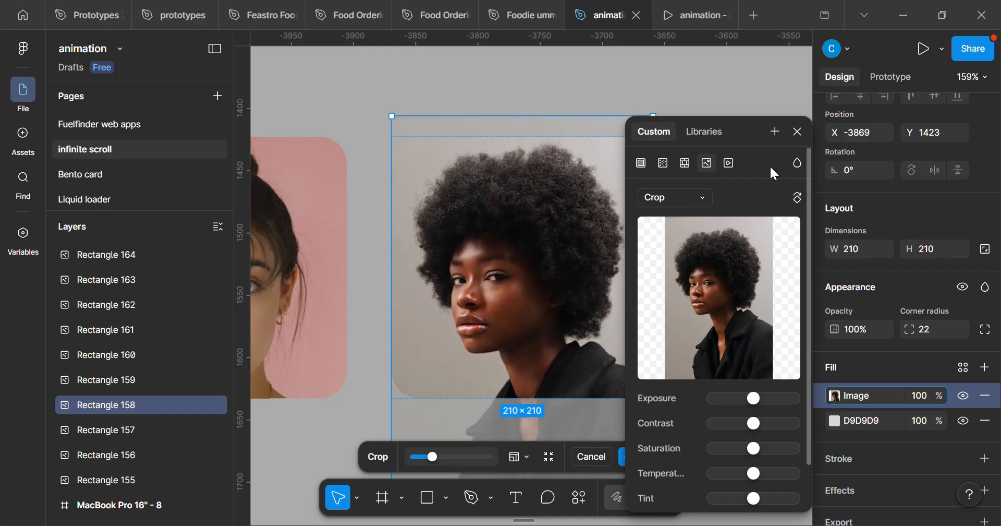
left_click(799, 132)
left_click(728, 123)
Select all ten portrait squares and place a duplicate of the row directly after the last square on its right.
scroll(715, 125, "down", 10)
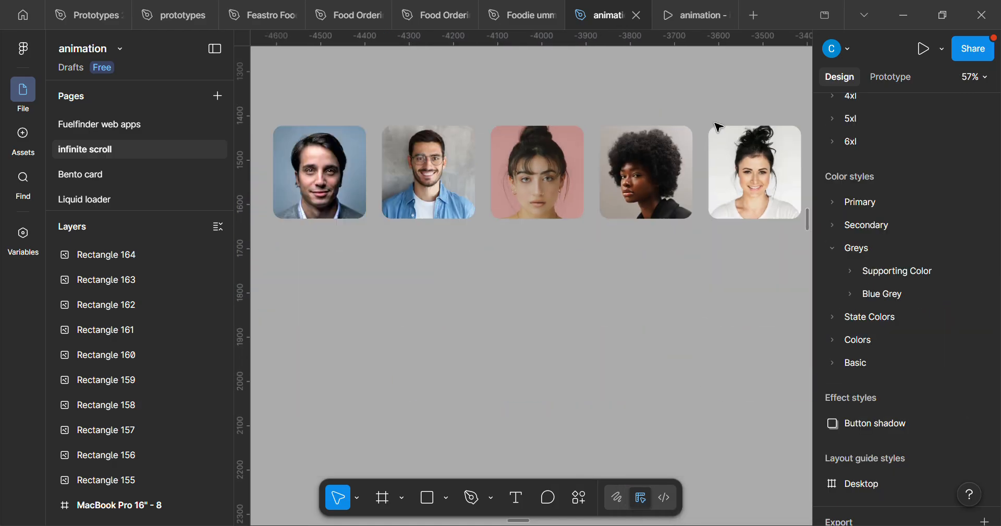
scroll(548, 323, "down", 5)
scroll(470, 313, "right", 2)
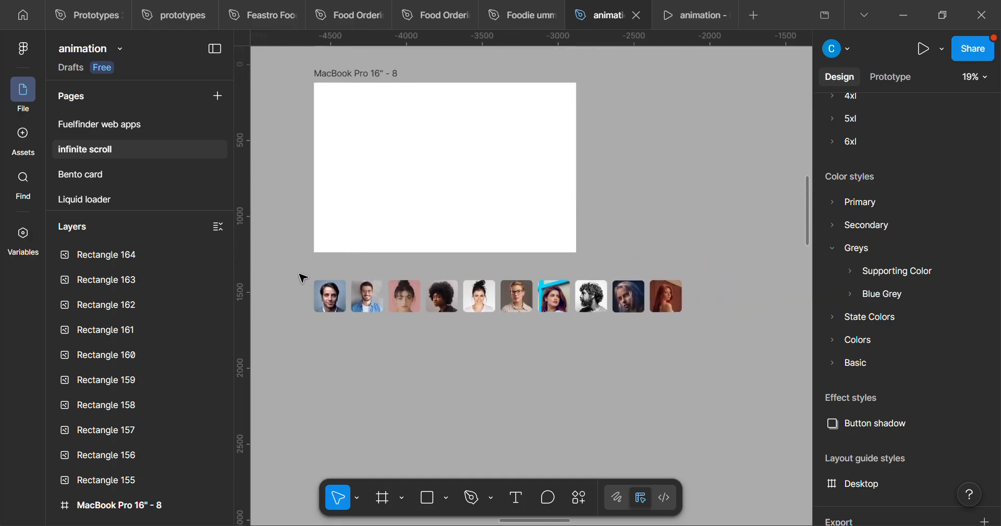
left_click_drag(297, 271, 711, 361)
scroll(711, 339, "down", 3)
scroll(521, 358, "right", 4)
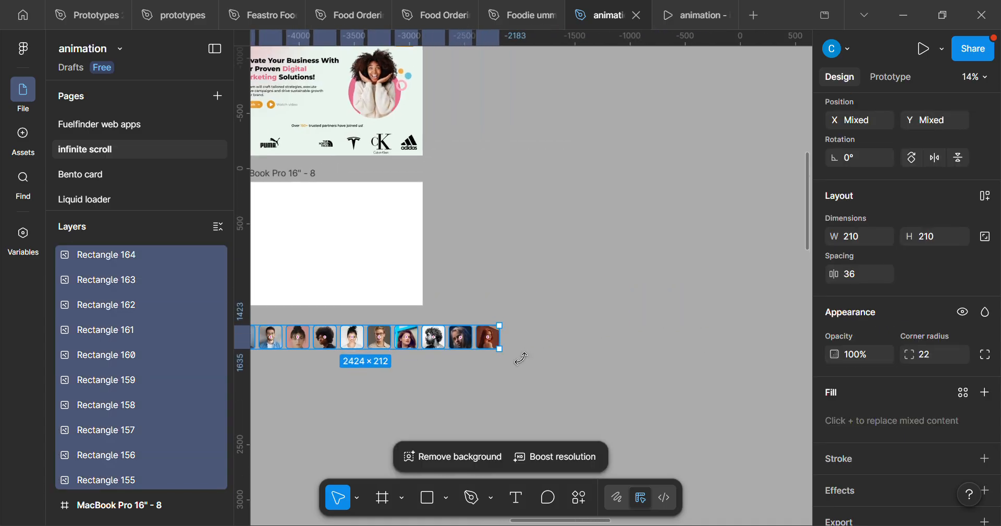
scroll(500, 344, "up", 3)
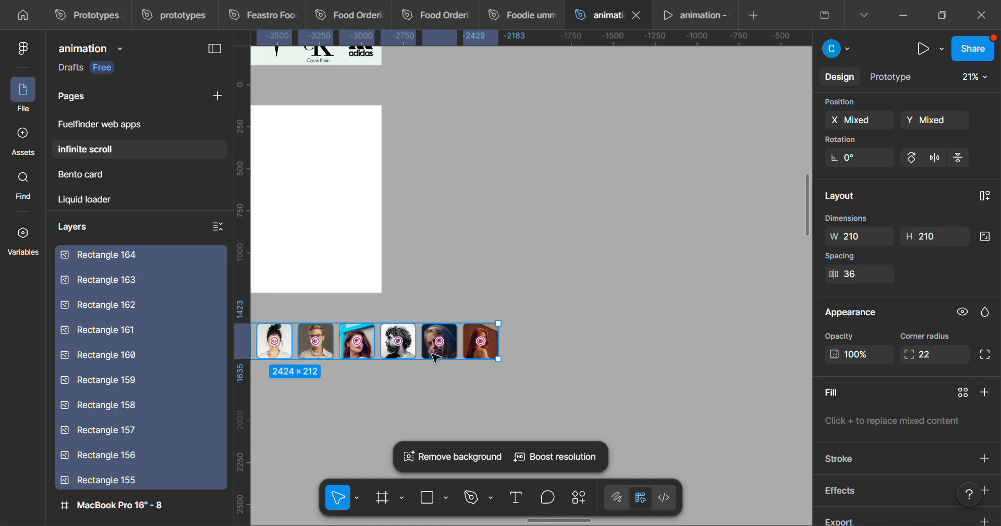
left_click_drag(437, 358, 628, 358)
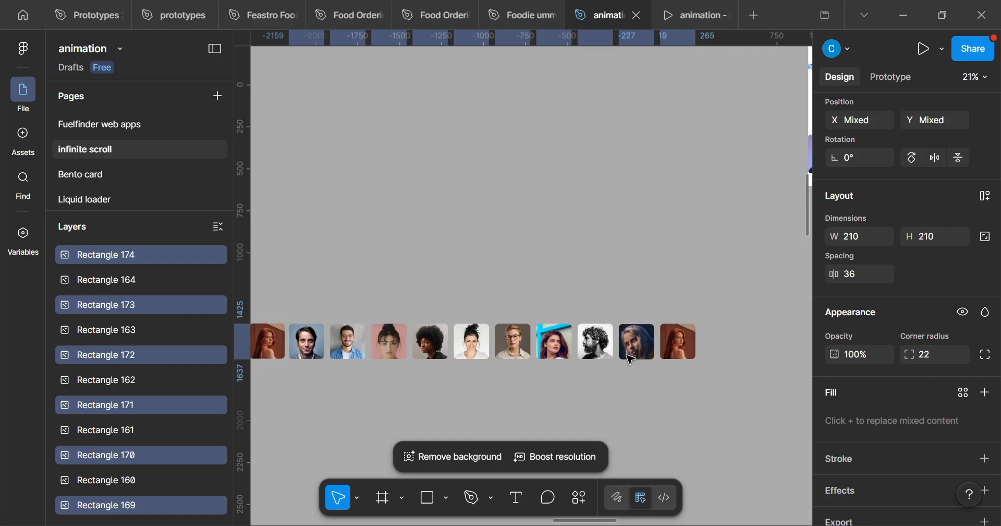
Select only the original ten portrait squares and place a duplicate of them before the first square on its left, keeping the 36 spacing.
scroll(587, 364, "down", 3)
left_click_drag(550, 360, 751, 300)
scroll(423, 304, "down", 1)
left_click_drag(422, 303, 448, 320)
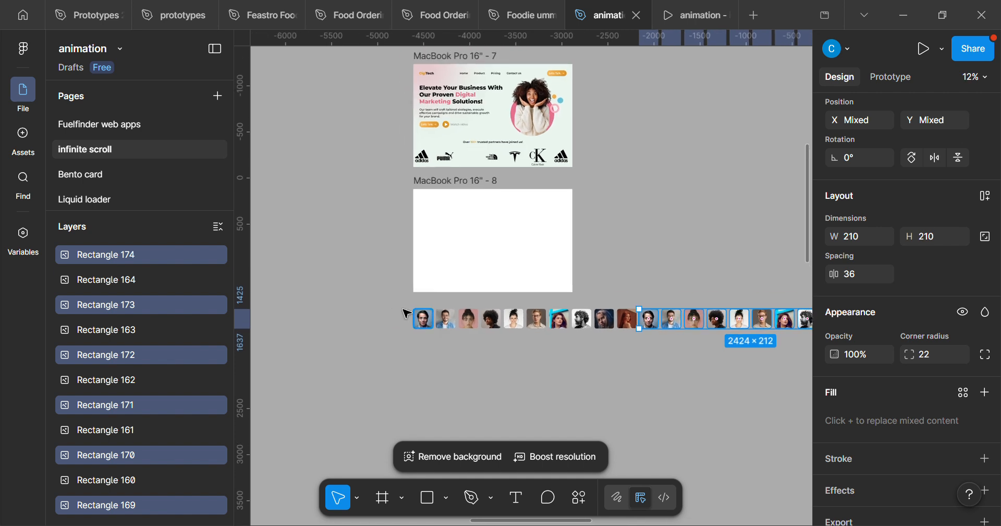
left_click_drag(397, 300, 651, 384)
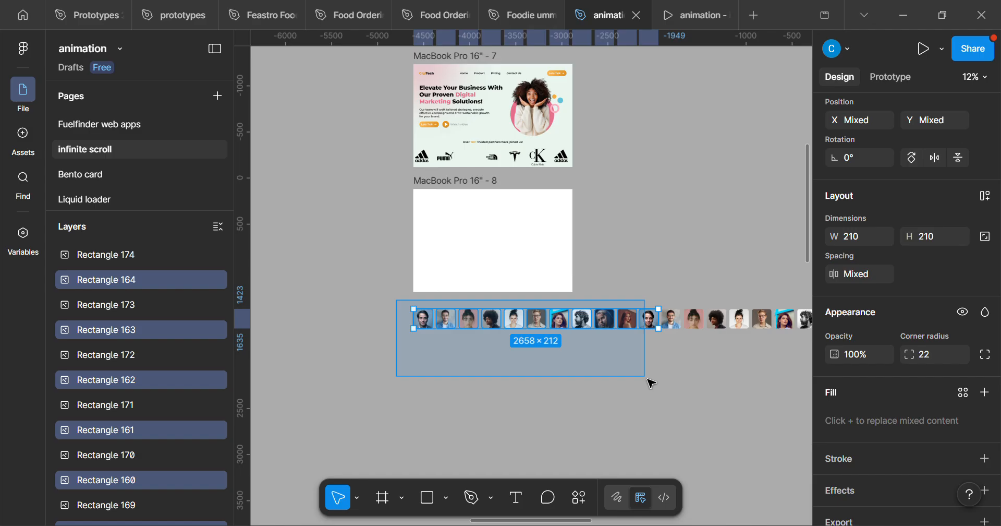
mouse_move(650, 384)
left_mouse_down()
mouse_move(674, 383)
mouse_move(641, 384)
left_mouse_up()
scroll(563, 321, "up", 2)
scroll(521, 323, "up", 2)
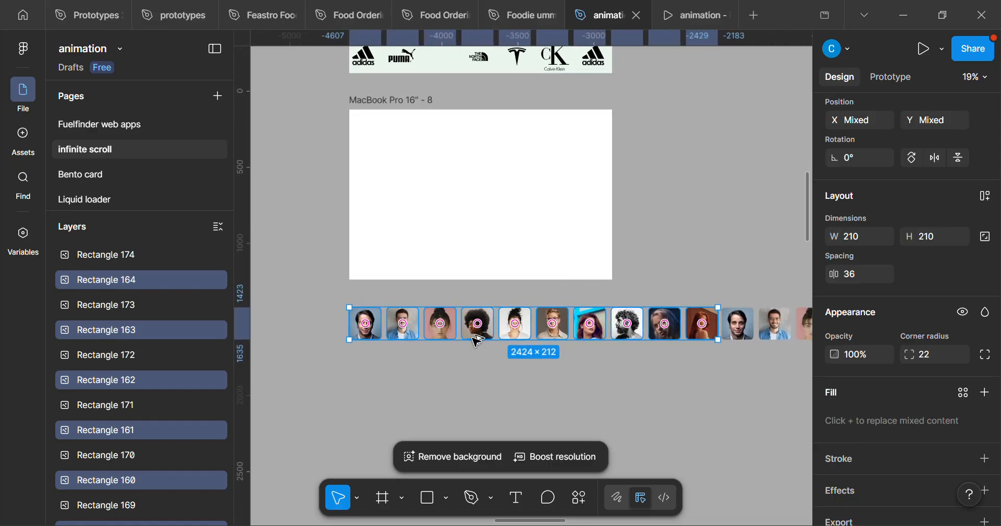
left_click_drag(435, 354, 331, 345)
scroll(384, 343, "down", 3)
left_click_drag(672, 349, 579, 347)
scroll(654, 357, "right", 3)
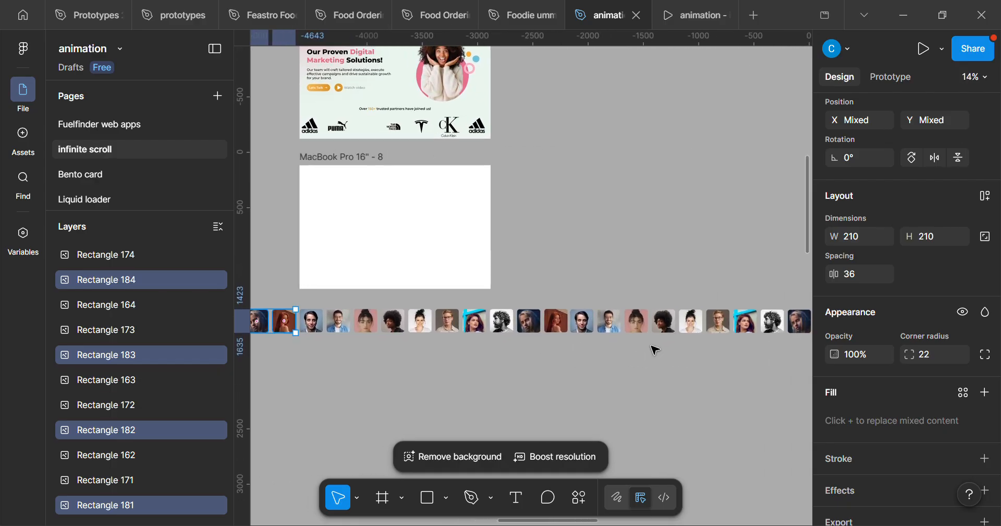
Deselect the duplicated squares and inspect the extended portrait row from its left end to the right-hand copy for spacing and alignment.
scroll(619, 353, "left", 5)
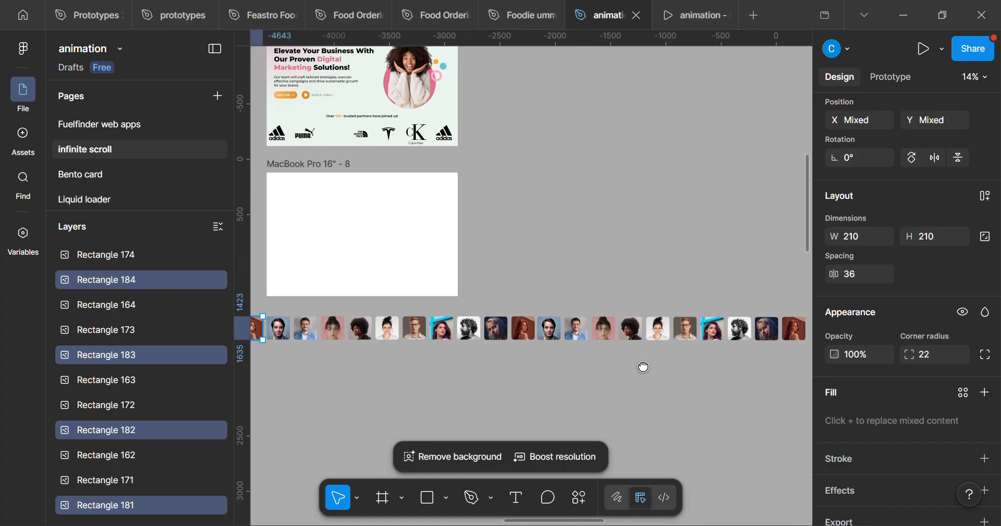
scroll(548, 360, "left", 8)
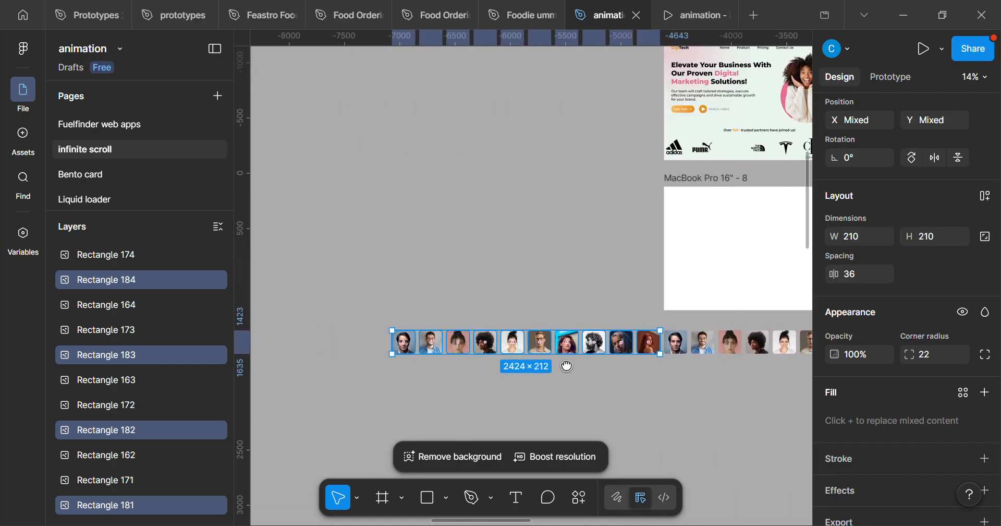
scroll(457, 371, "up", 3)
scroll(457, 371, "right", 2)
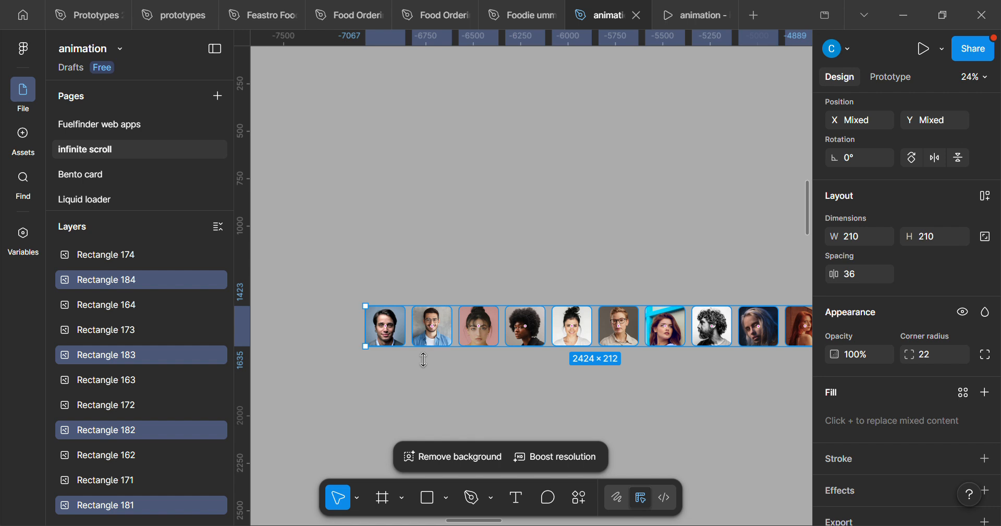
scroll(432, 355, "up", 4)
scroll(339, 337, "up", 1)
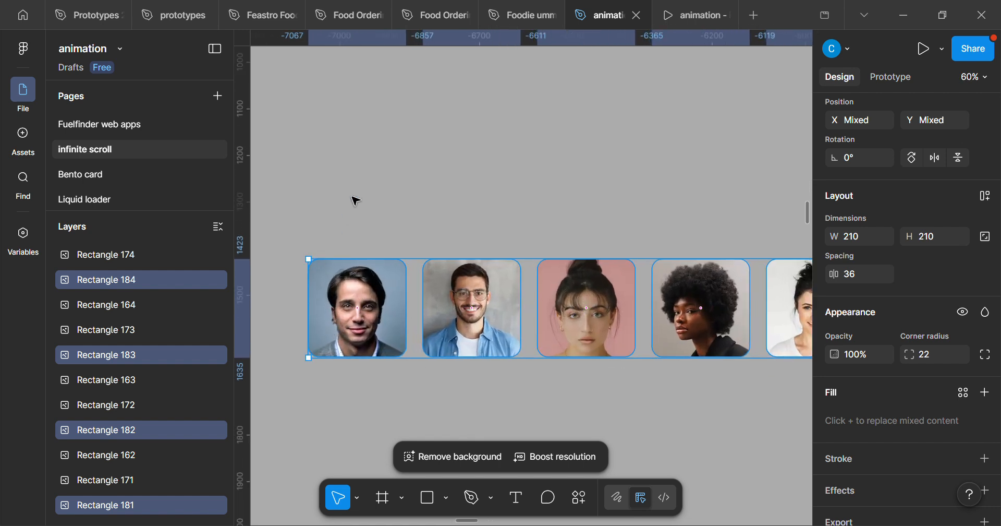
key("Escape")
scroll(354, 313, "up", 2)
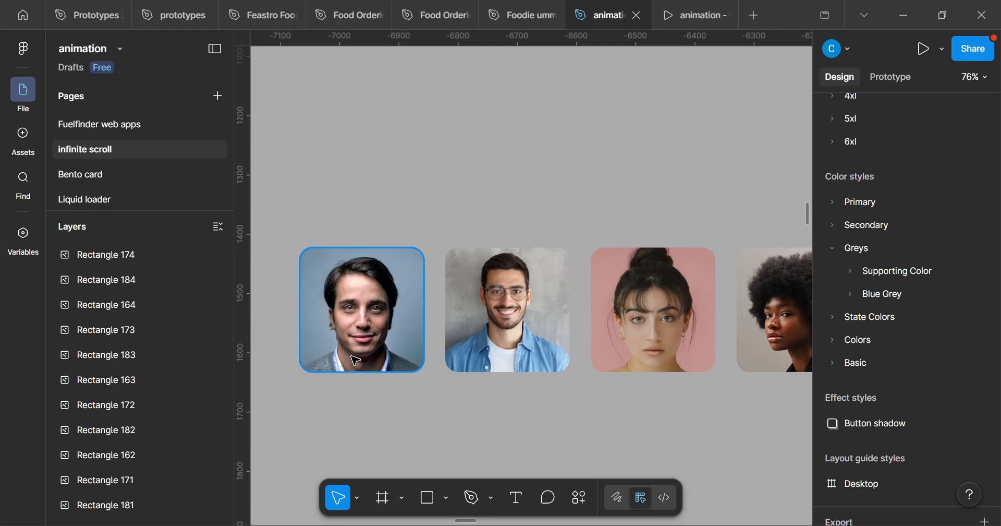
scroll(350, 349, "down", 3)
scroll(634, 398, "right", 10)
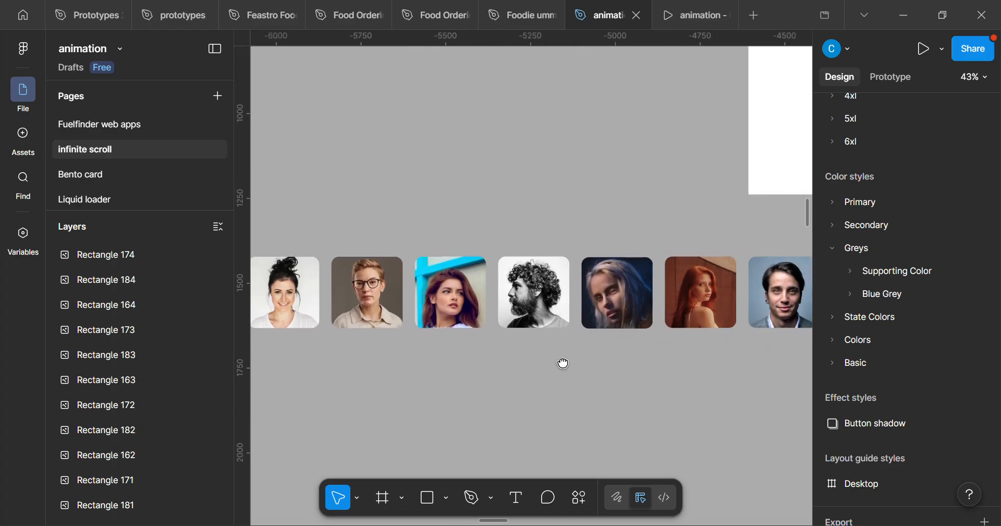
scroll(663, 298, "up", 1)
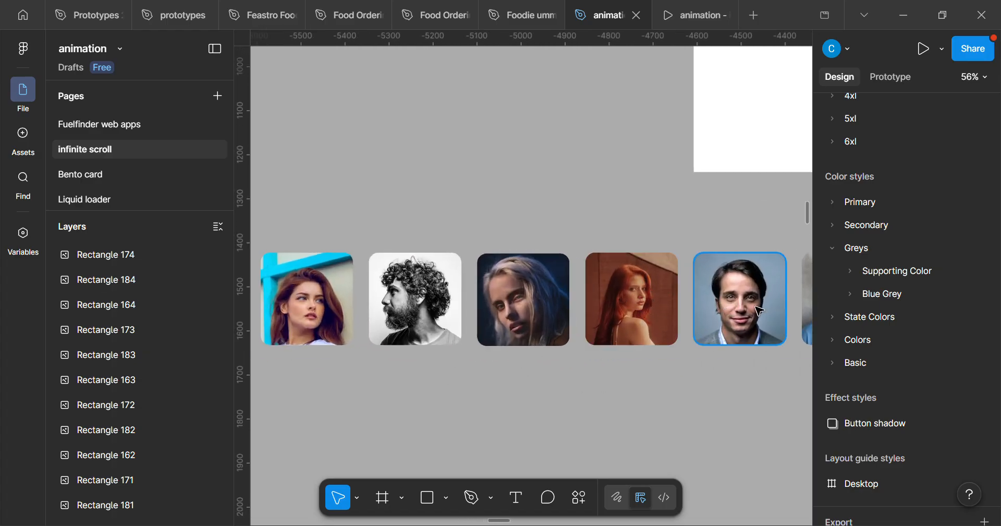
scroll(746, 308, "right", 15)
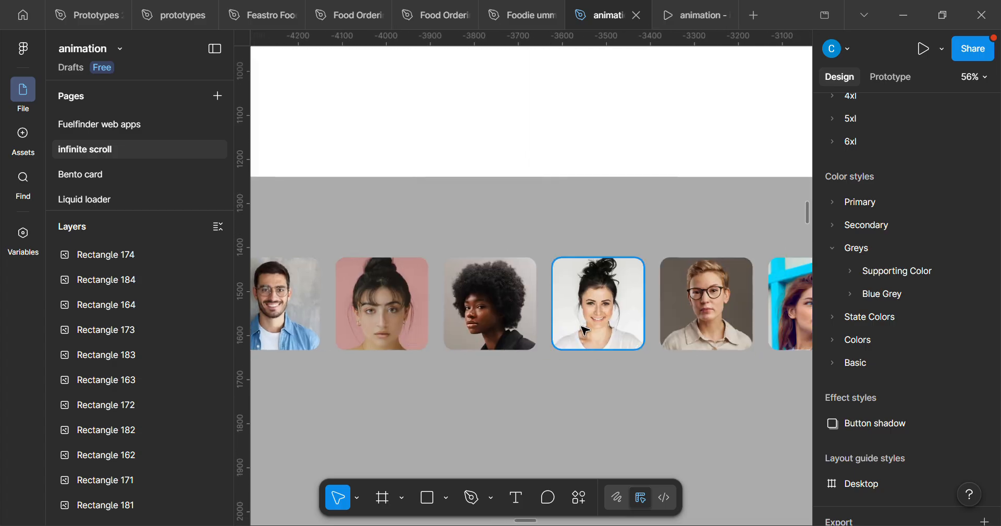
scroll(585, 330, "right", 15)
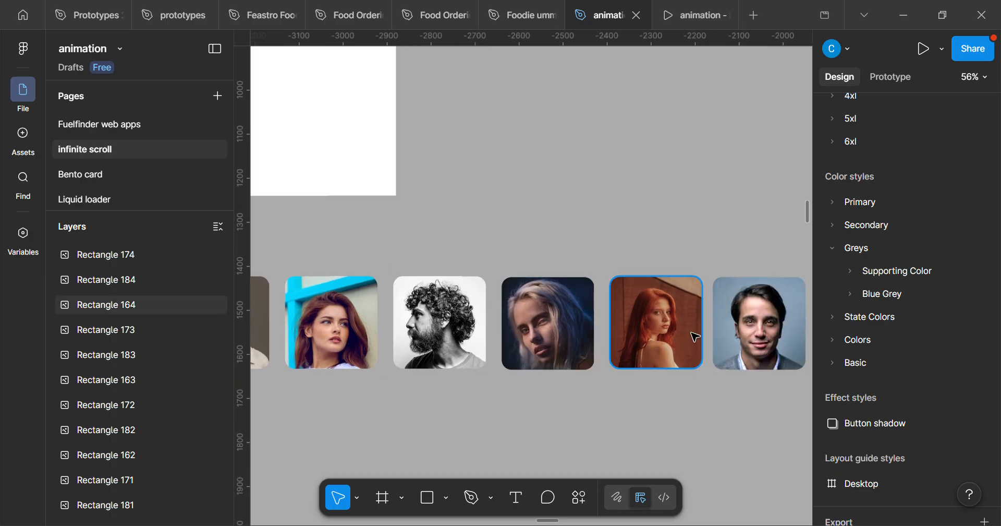
Select all thirty portrait squares of the extended row and wrap them in a horizontal auto layout frame.
scroll(693, 328, "right", 5)
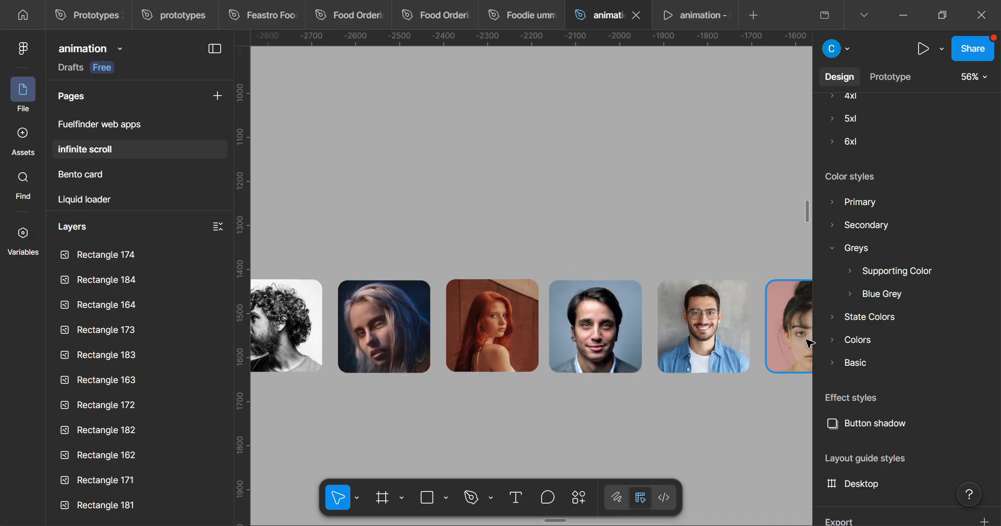
scroll(676, 359, "down", 1)
scroll(688, 365, "down", 10)
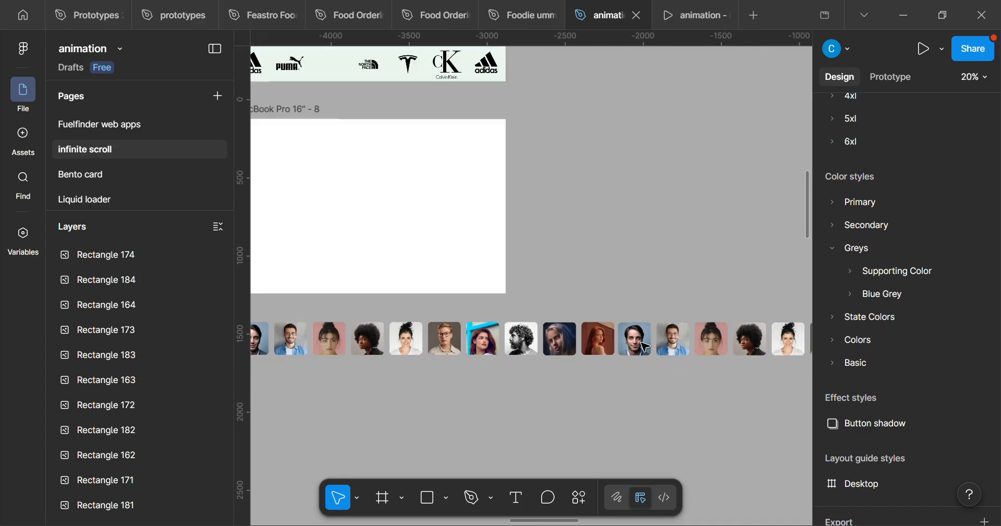
scroll(700, 370, "left", 3)
scroll(652, 365, "down", 3)
scroll(648, 362, "right", 2)
scroll(596, 341, "down", 2)
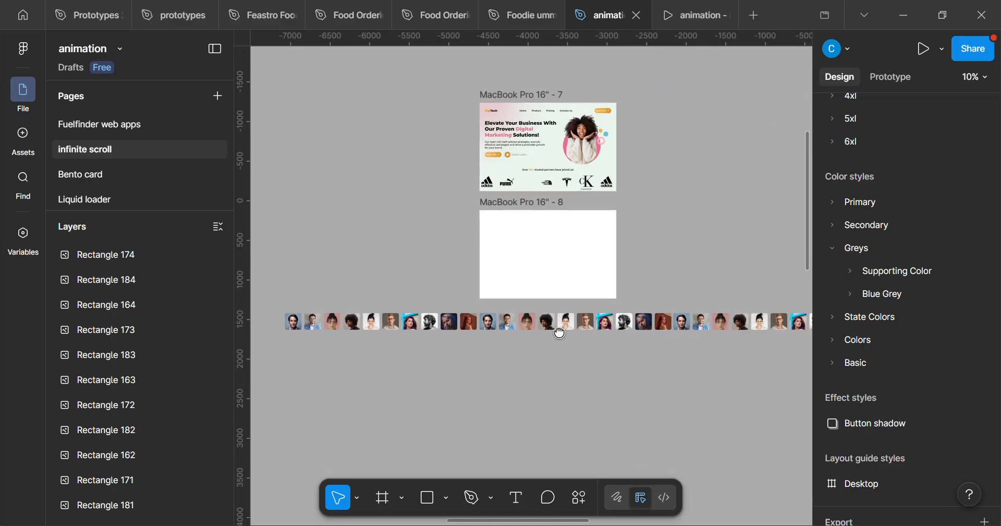
left_click_drag(280, 304, 657, 369)
scroll(657, 369, "left", 5)
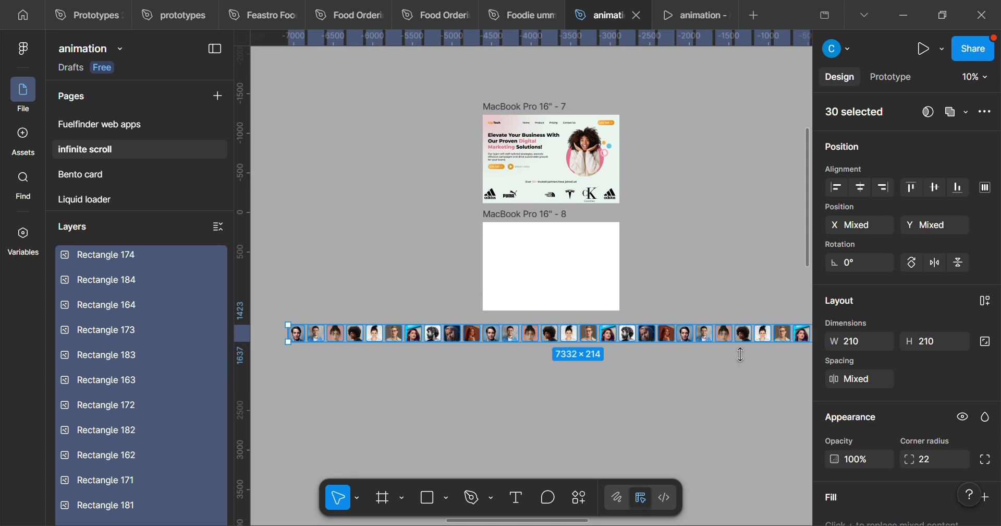
key("shift+a")
Reduce the gap between the portraits in the row's auto layout to 9.
scroll(380, 342, "up", 2)
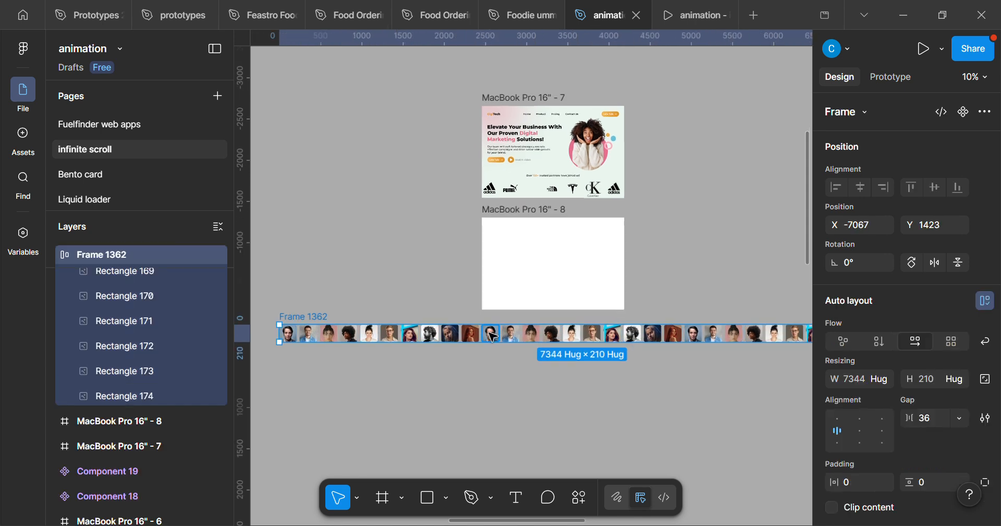
scroll(381, 342, "left", 1)
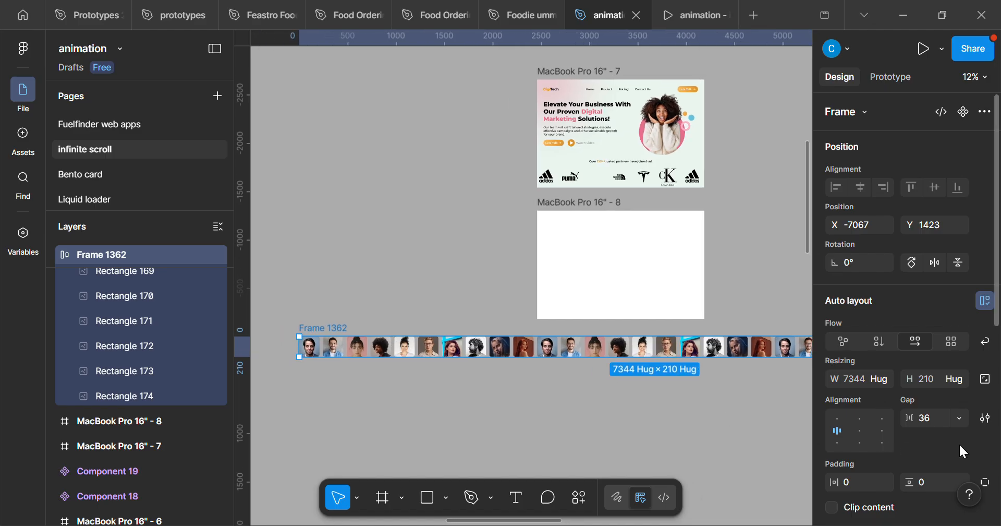
scroll(400, 352, "up", 6)
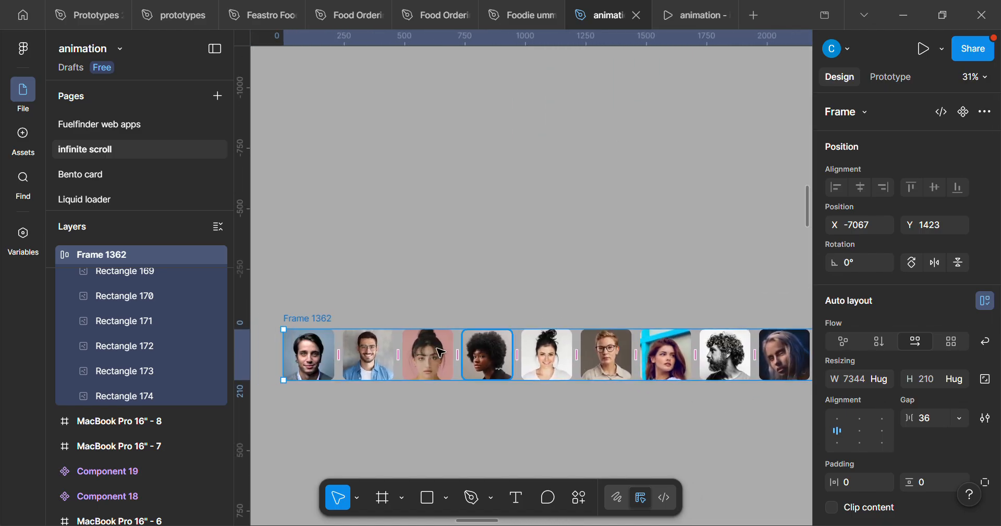
scroll(512, 373, "left", 3)
scroll(461, 338, "up", 5)
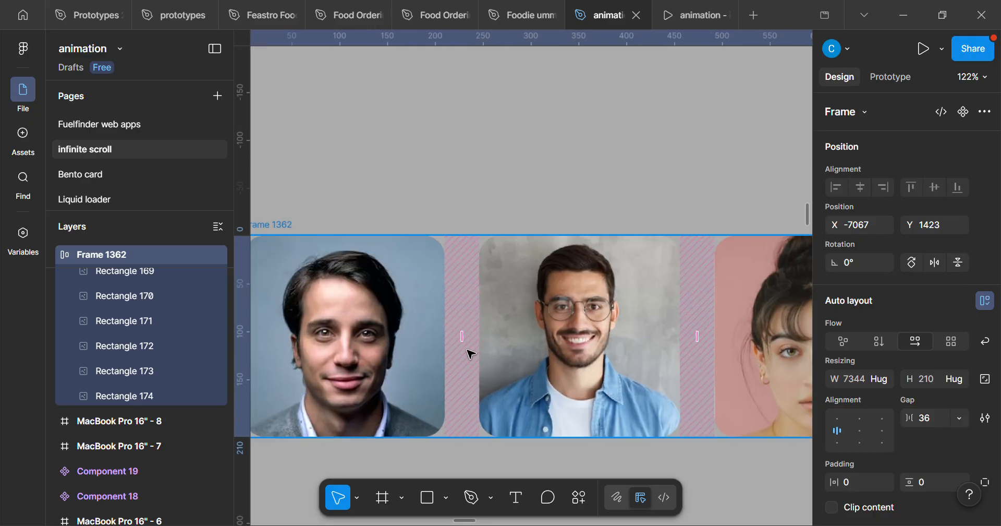
scroll(474, 346, "down", 2)
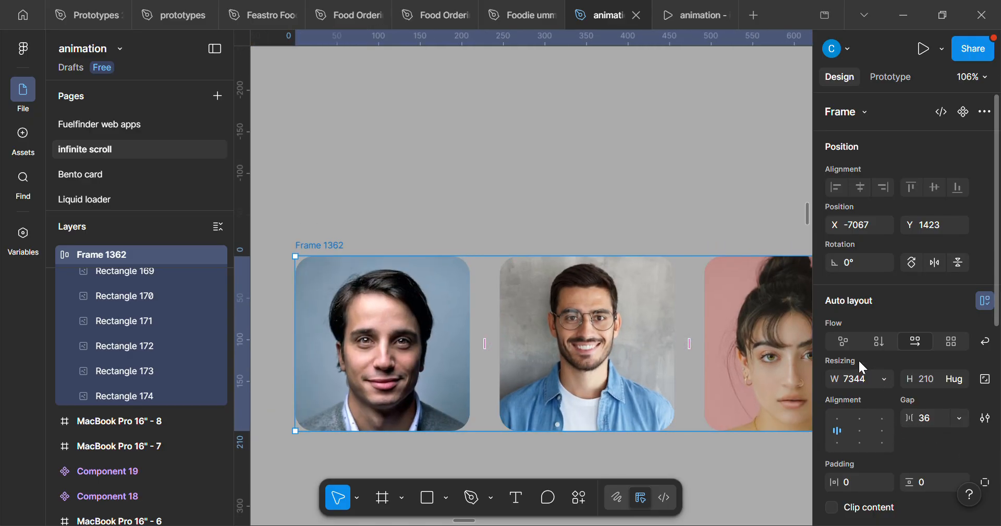
scroll(916, 417, "down", 3)
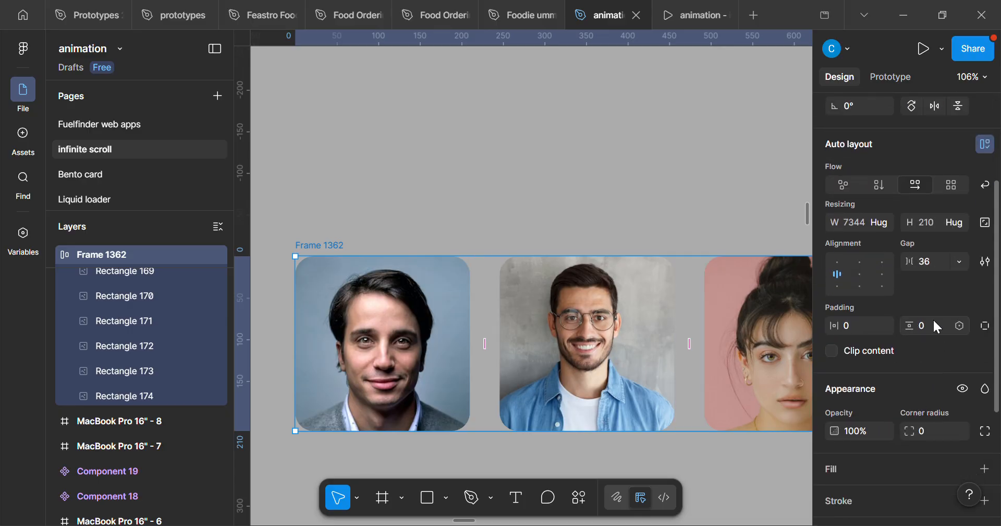
left_click_drag(919, 264, 868, 263)
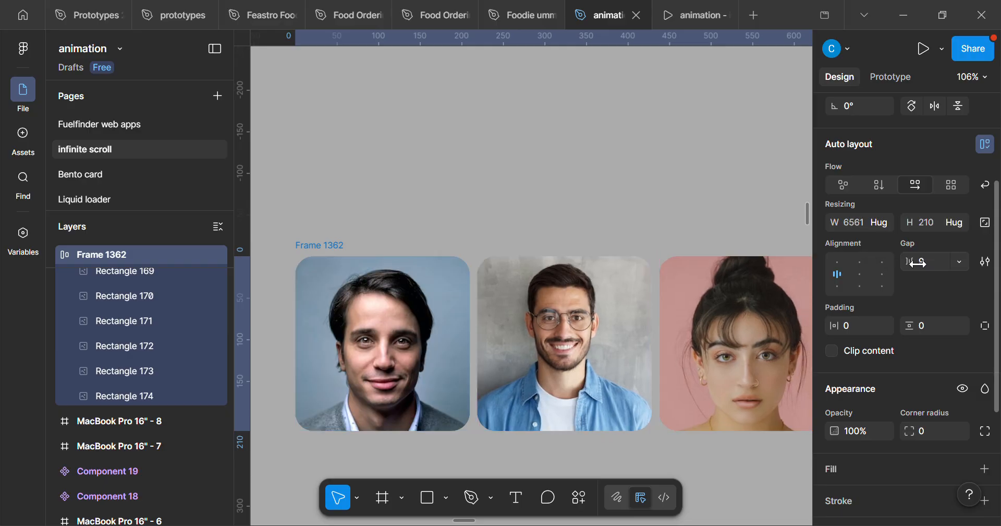
Move the empty MacBook Pro 16" - 8 frame directly above the beginning of the portrait row, with their left edges aligned.
scroll(555, 460, "down", 5)
scroll(555, 459, "down", 10)
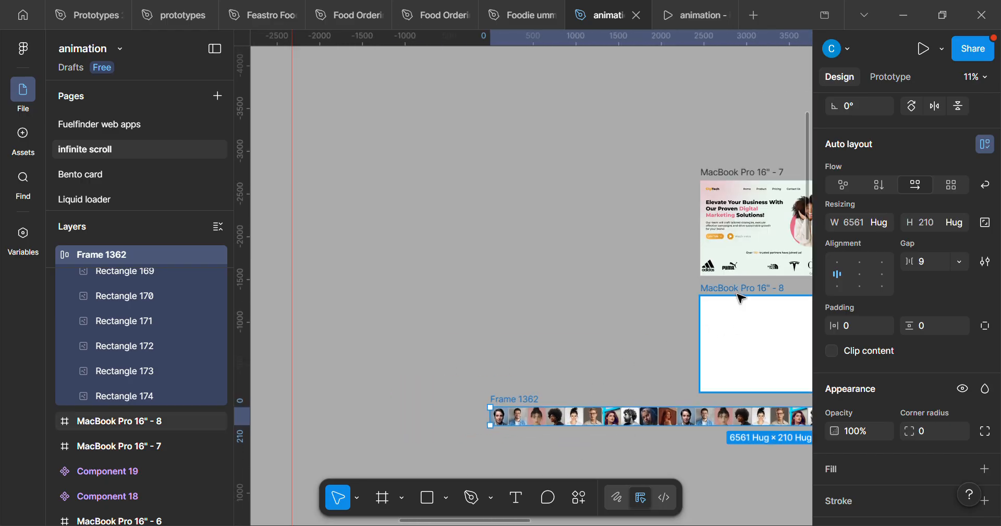
left_click_drag(736, 290, 489, 270)
left_click_drag(473, 309, 495, 272)
left_click_drag(530, 365, 401, 370)
mouse_move(410, 384)
left_mouse_down()
mouse_move(487, 383)
mouse_move(420, 369)
left_mouse_up()
scroll(478, 399, "up", 3)
left_click_drag(622, 165, 412, 192)
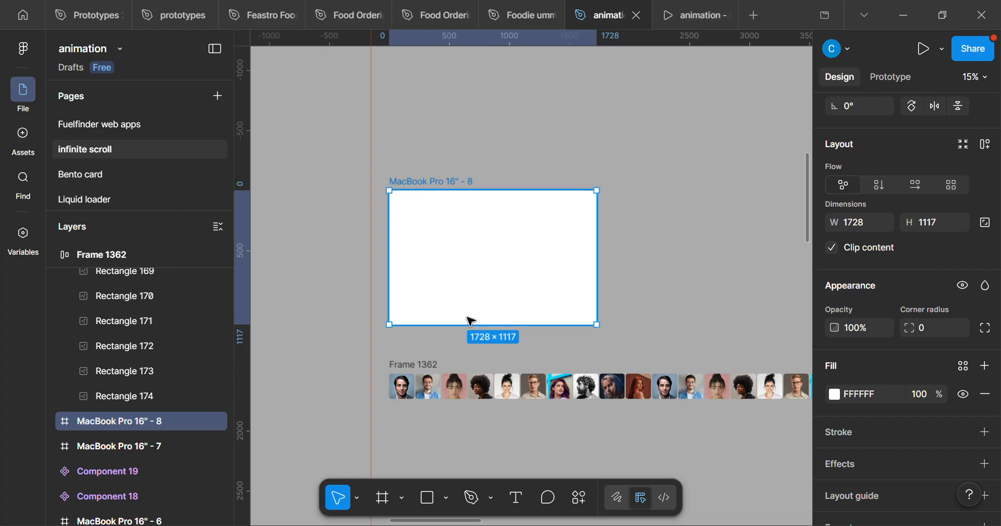
Select the auto layout portrait row and wrap it in another frame with Frame selection.
scroll(406, 365, "up", 5)
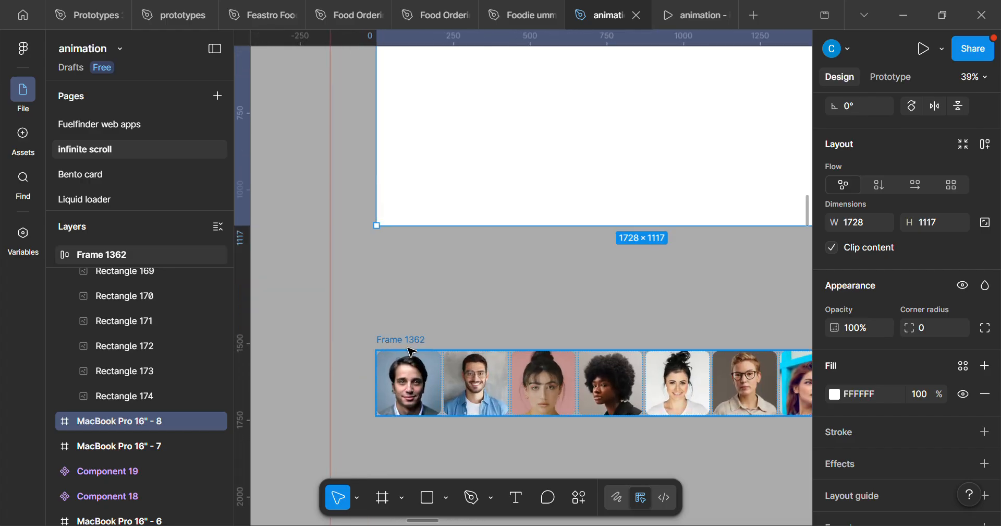
scroll(412, 352, "down", 5)
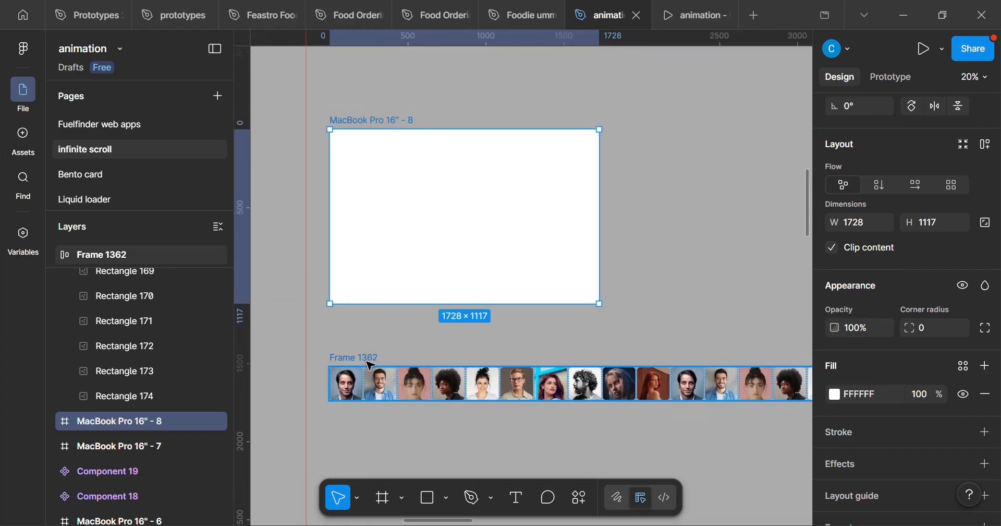
left_click(366, 360)
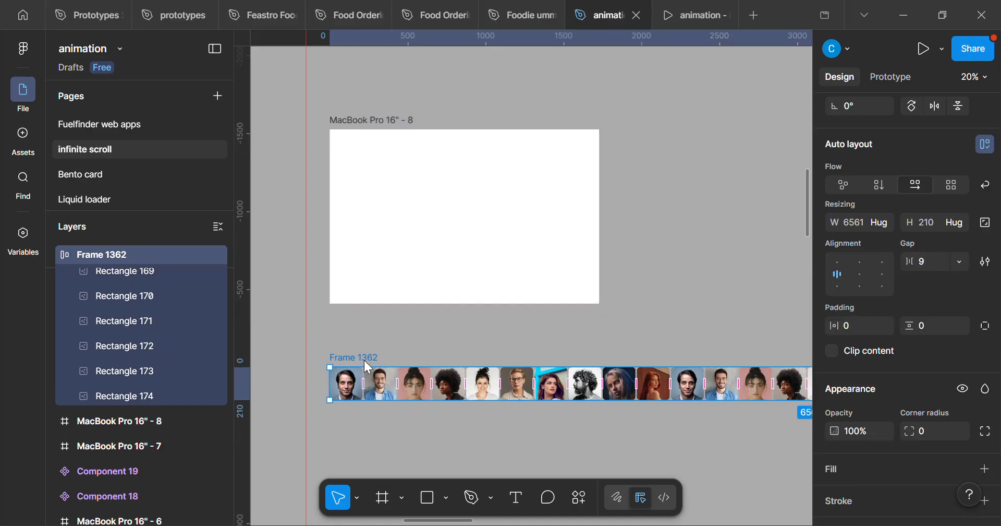
right_click(364, 360)
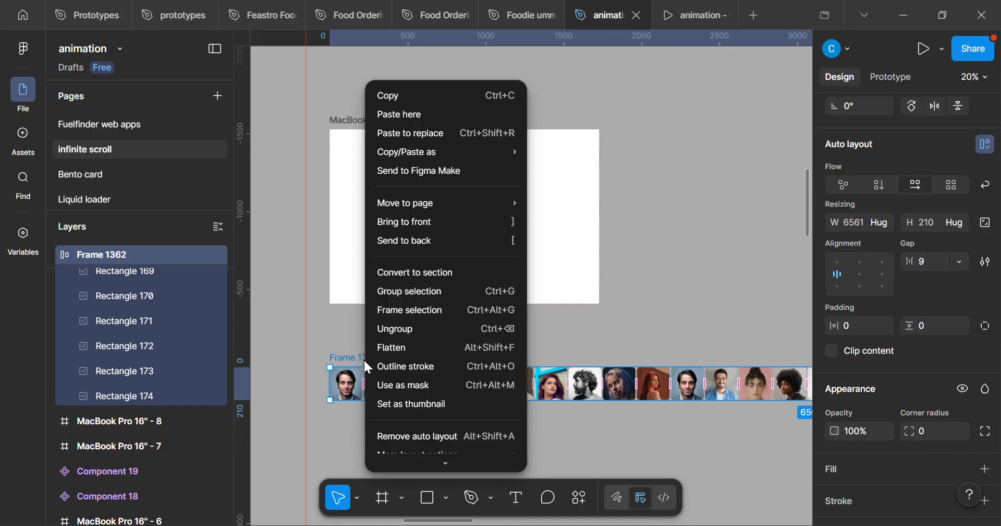
left_click(437, 320)
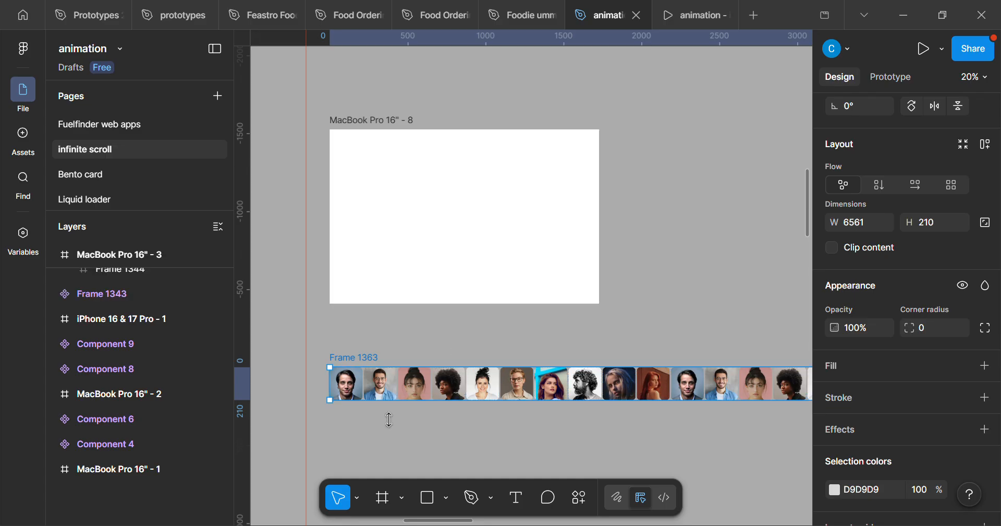
Place the wrapped portrait row inside the lower part of the MacBook Pro 16" - 8 frame at Y 760 and align it left at X 0.
scroll(378, 415, "up", 2)
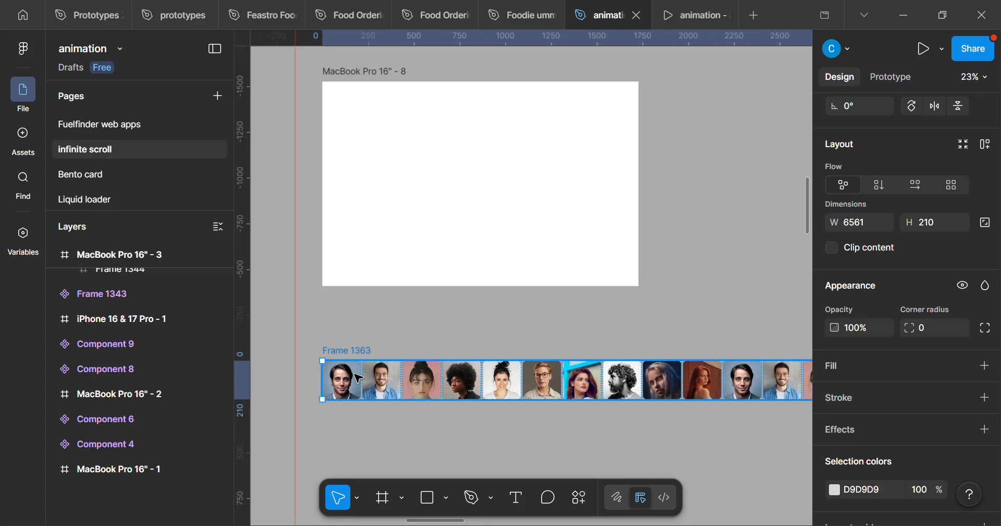
scroll(360, 368, "down", 1)
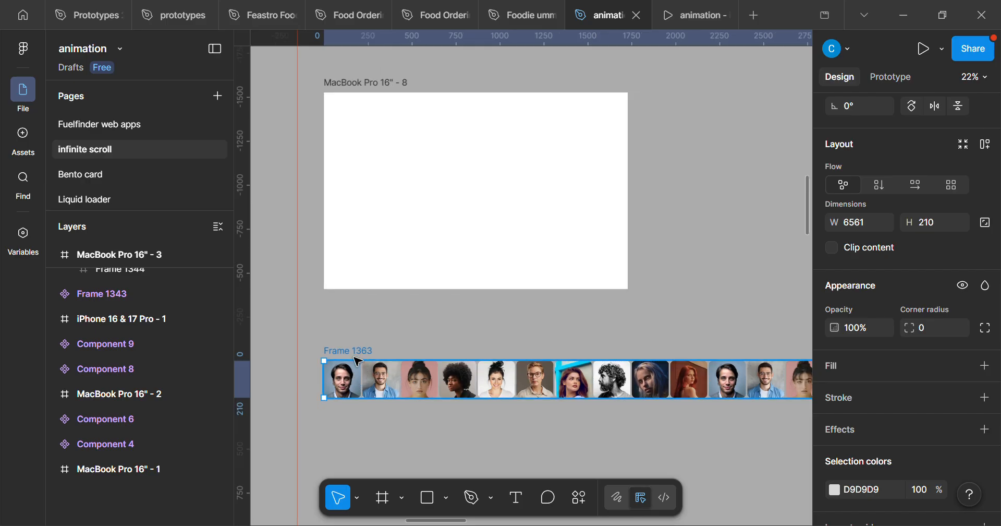
left_click_drag(358, 359, 382, 299)
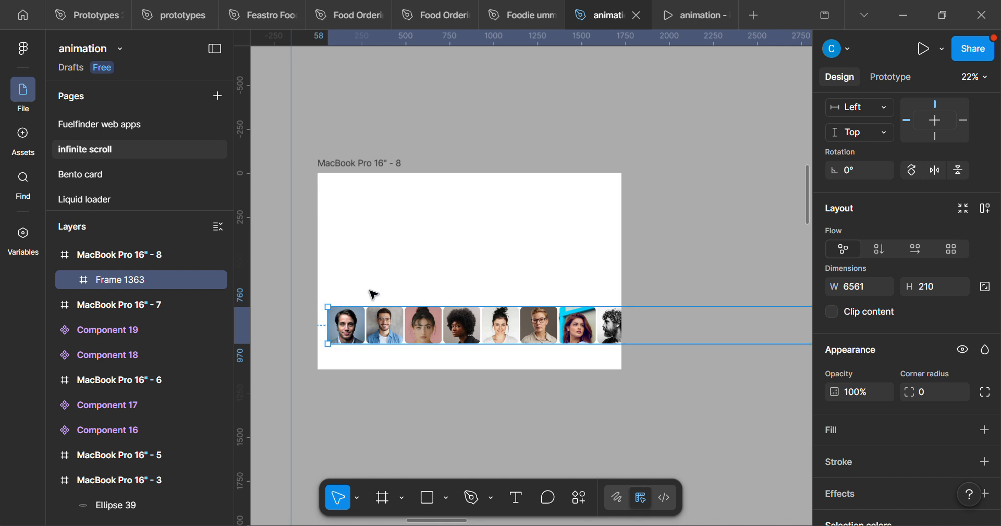
scroll(429, 274, "up", 3)
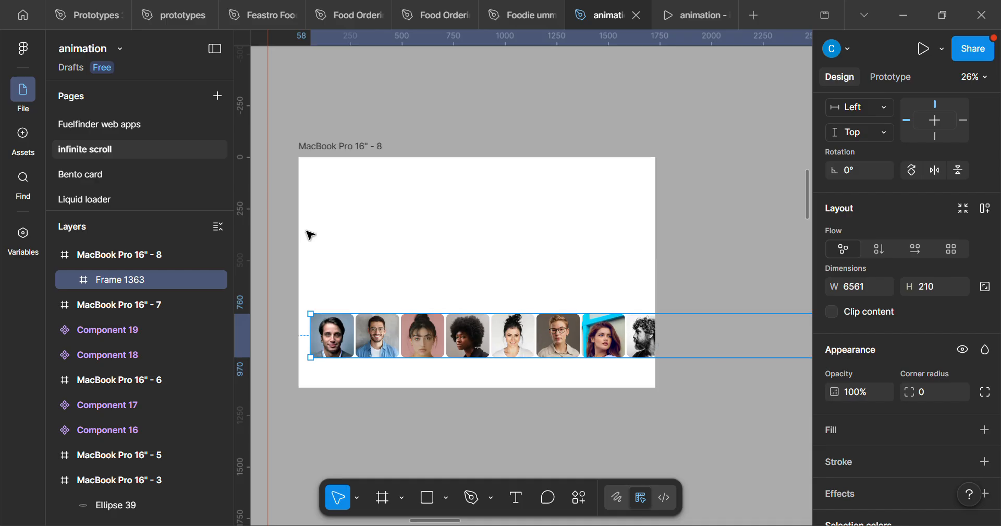
scroll(877, 292, "up", 3)
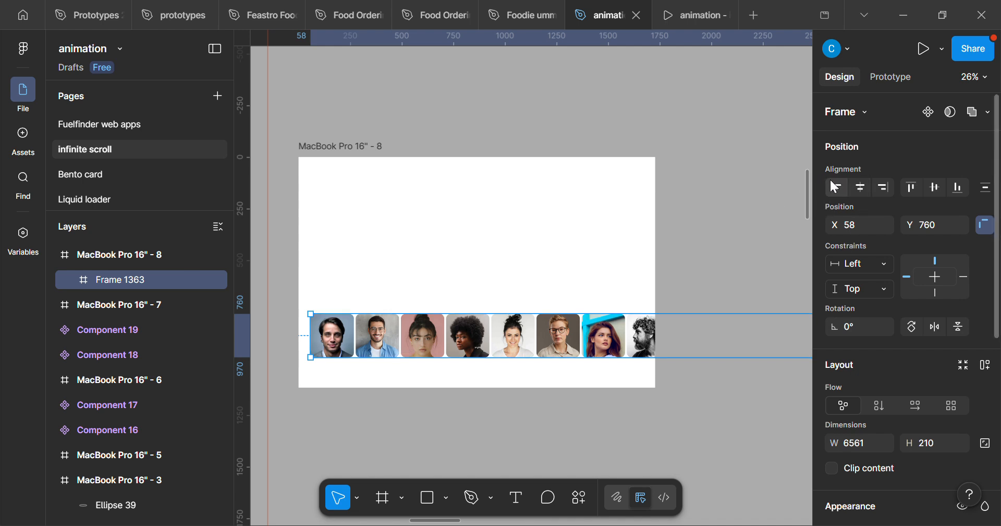
scroll(267, 338, "up", 3)
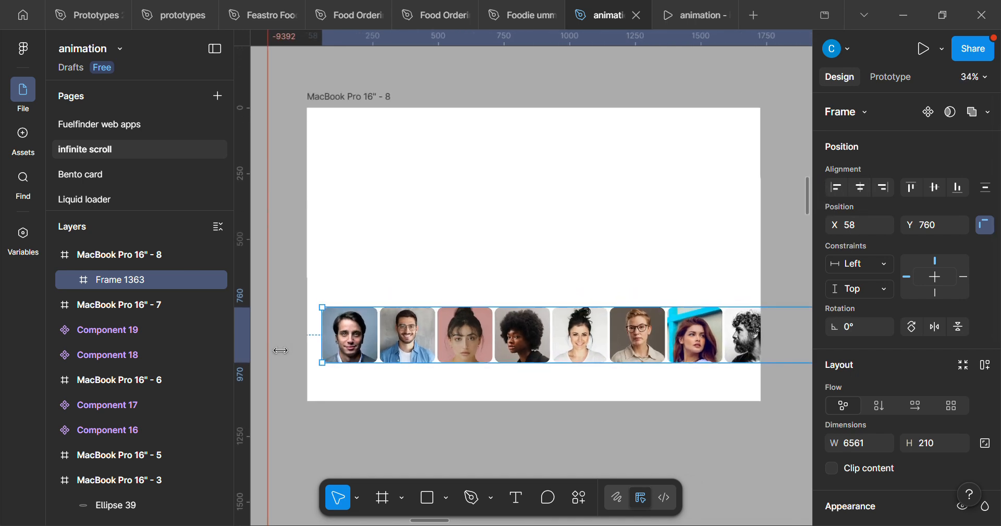
left_click(837, 188)
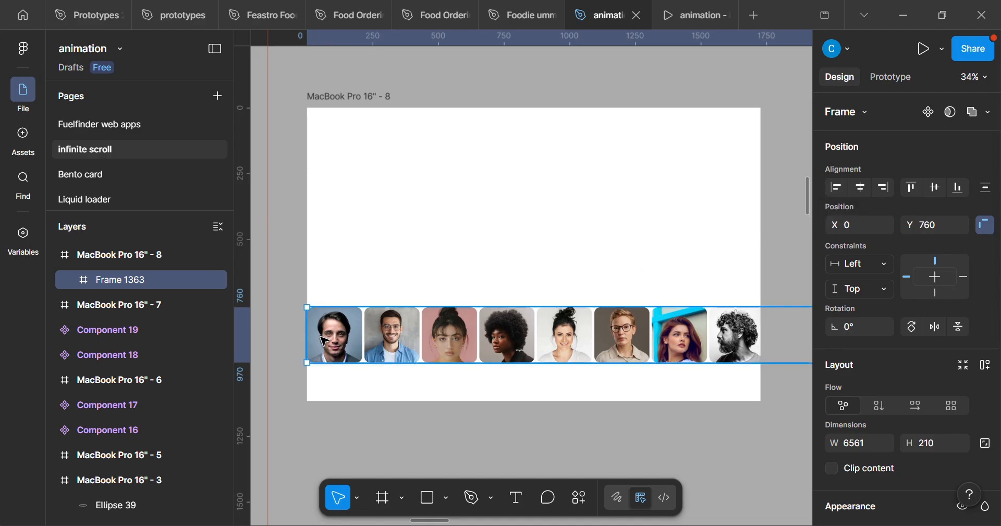
Shift the MacBook Pro 16" - 8 frame slightly to the left, to X -9312, Y 100.
scroll(323, 348, "down", 5)
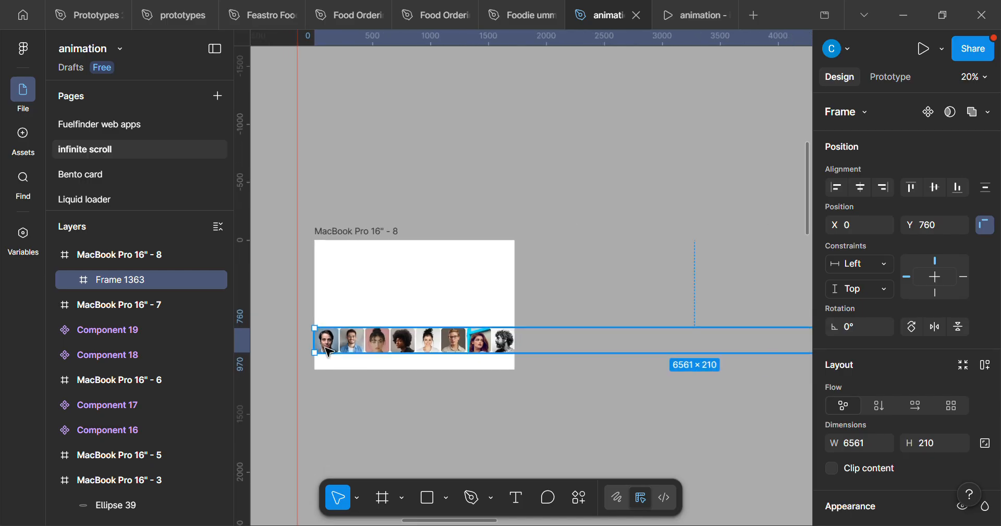
left_click_drag(611, 364, 518, 367)
left_click_drag(638, 364, 538, 360)
left_click_drag(354, 354, 371, 357)
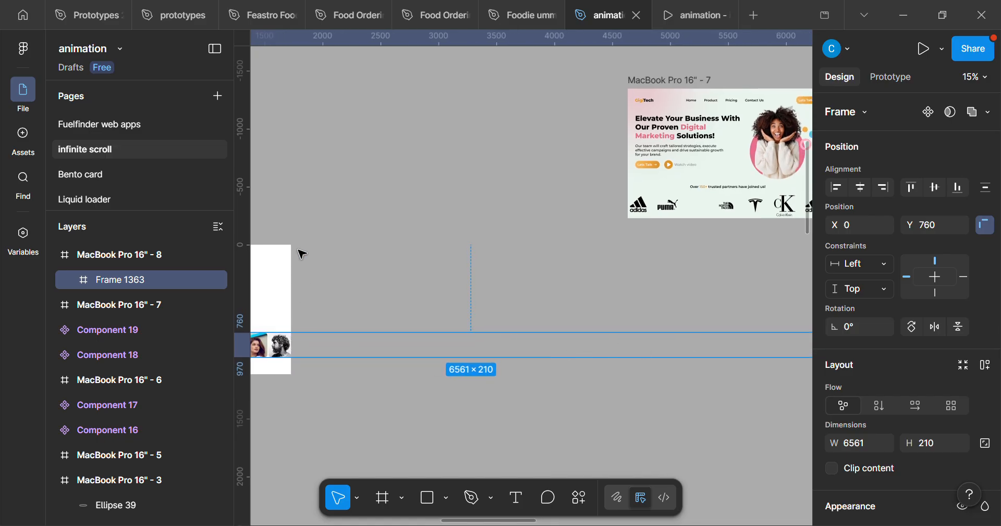
scroll(290, 342, "up", 3)
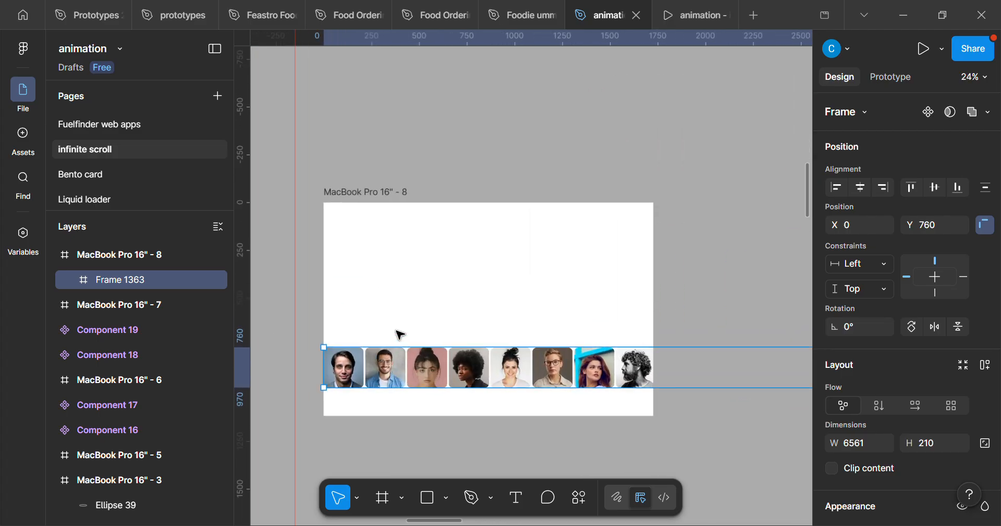
mouse_move(345, 197)
left_mouse_down()
mouse_move(340, 188)
mouse_move(331, 195)
left_mouse_up()
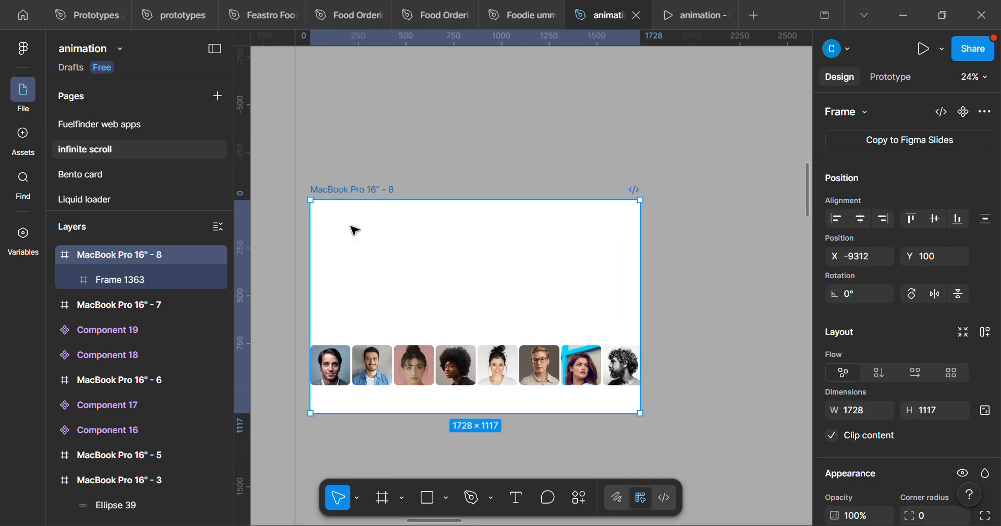
Narrow the wrapper Frame 1363 from its right edge to a width of 1728, flush with the MacBook Pro 16" - 8 frame.
left_click(397, 384)
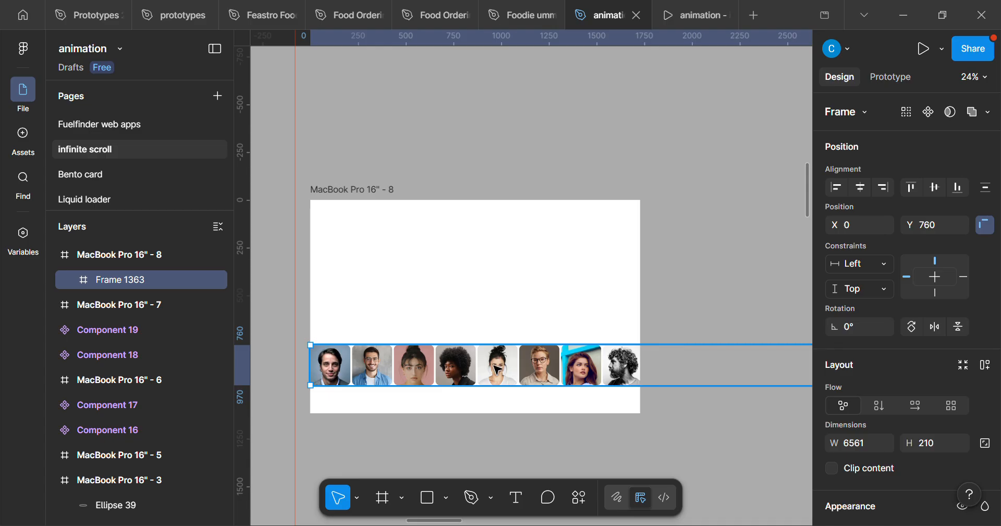
scroll(682, 365, "down", 3)
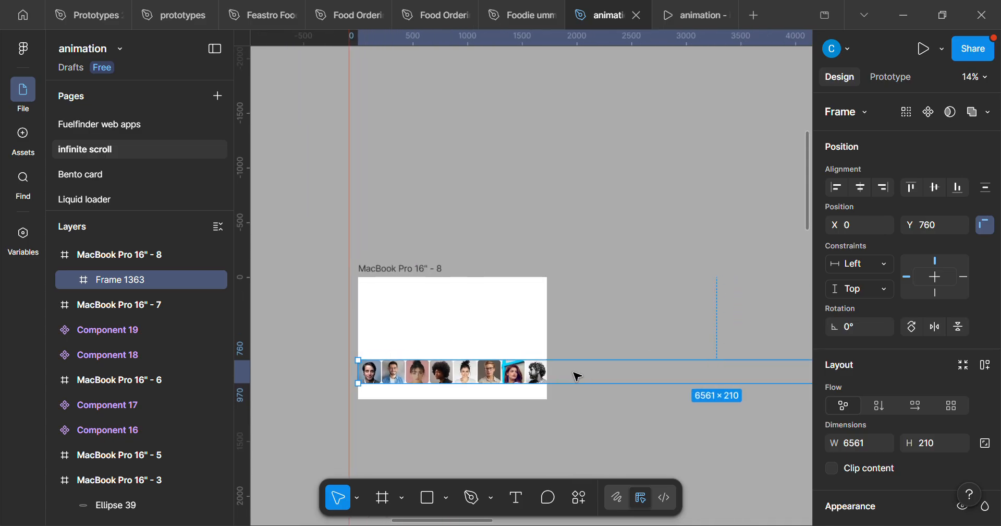
scroll(452, 337, "right", 5)
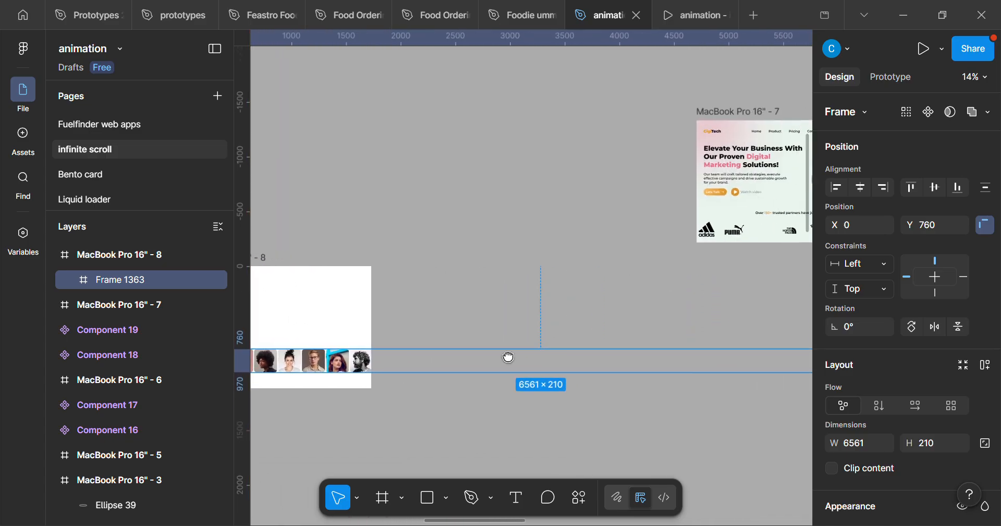
scroll(469, 364, "right", 2)
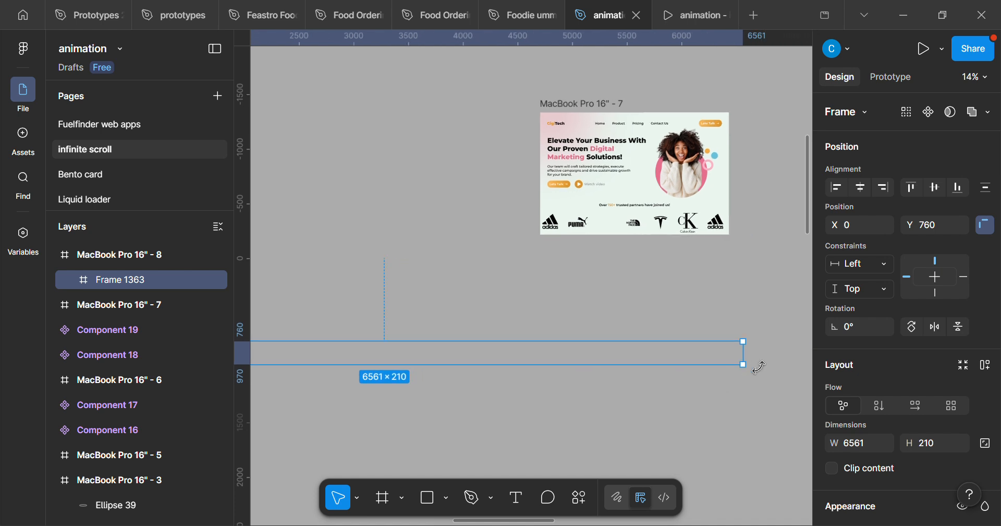
left_click_drag(756, 365, 607, 403)
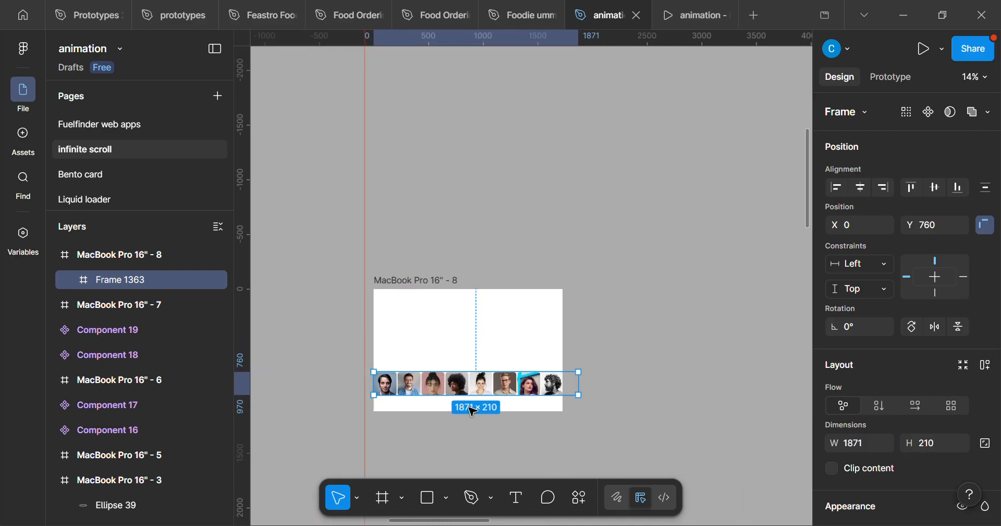
scroll(480, 413, "up", 3)
scroll(412, 407, "up", 5)
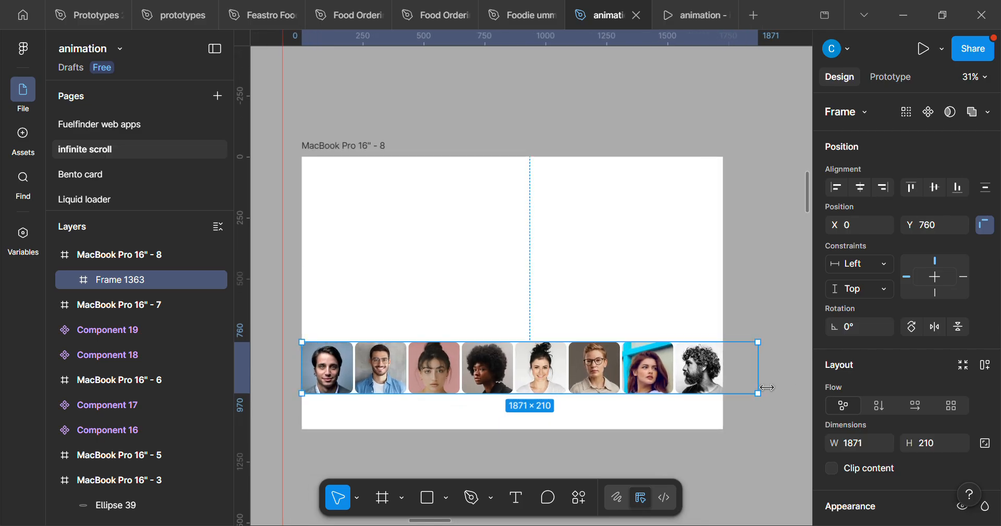
left_click_drag(755, 391, 735, 392)
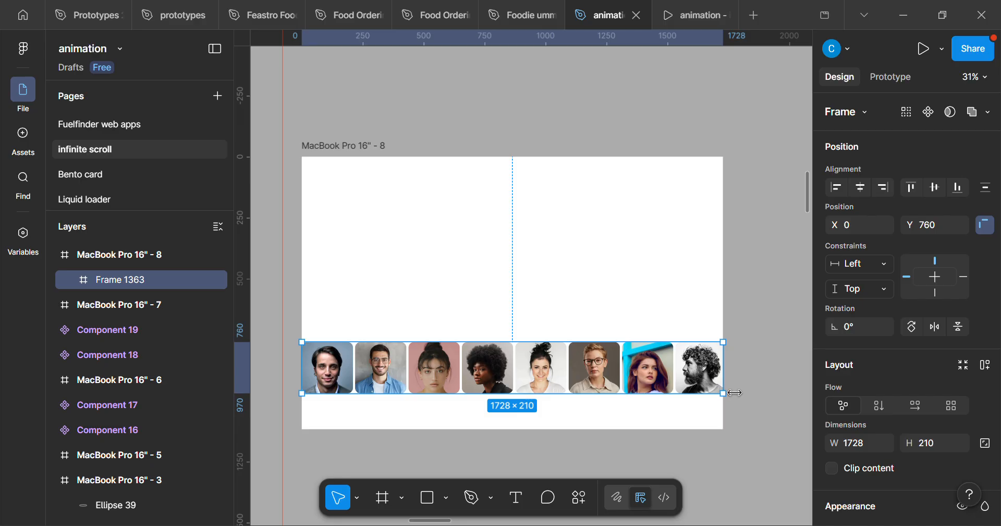
Shift the wrapper Frame 1363 inside the MacBook frame to X -91, Y 763.
scroll(592, 386, "down", 3)
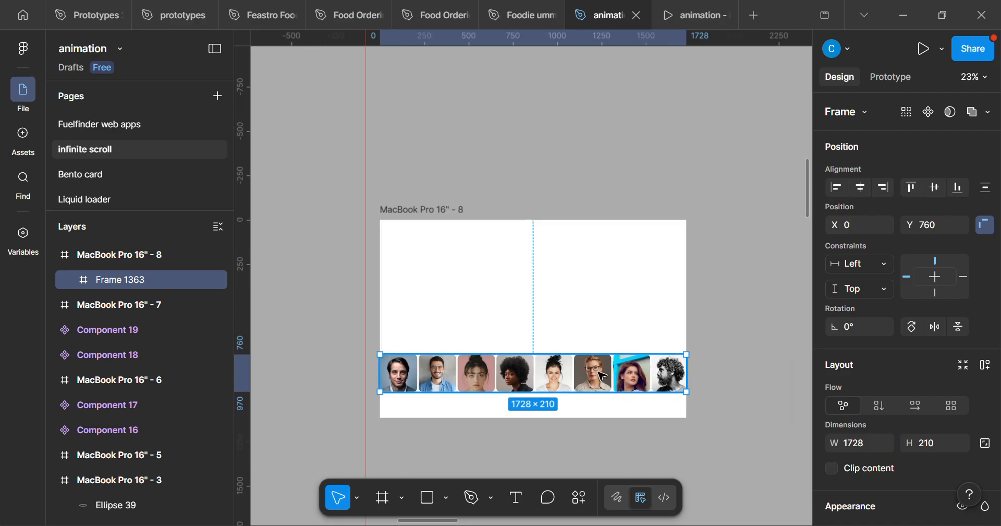
scroll(626, 380, "up", 5)
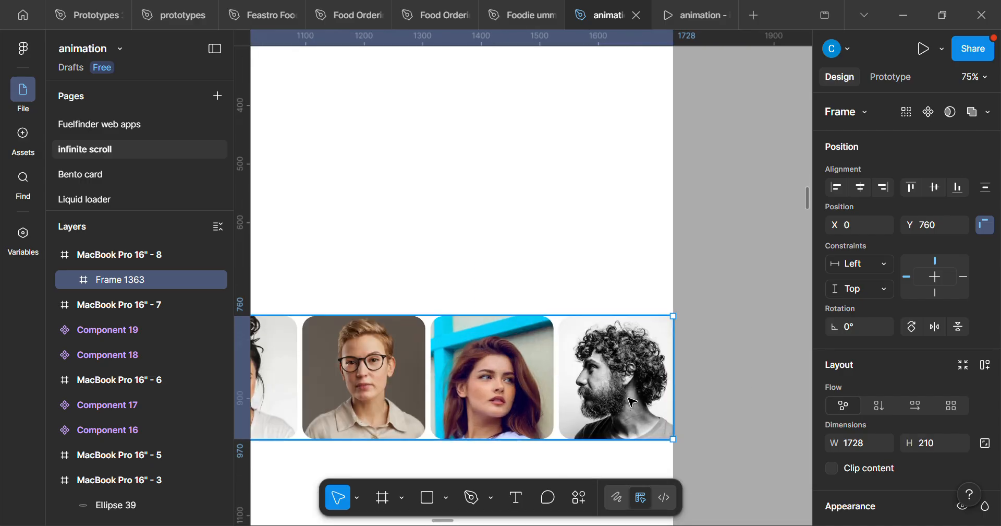
left_click_drag(620, 406, 568, 408)
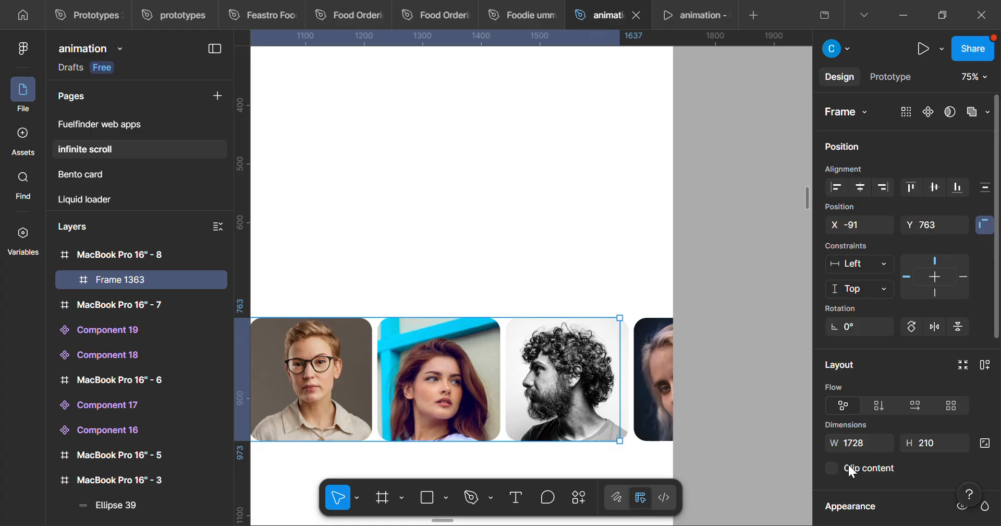
scroll(847, 472, "down", 3)
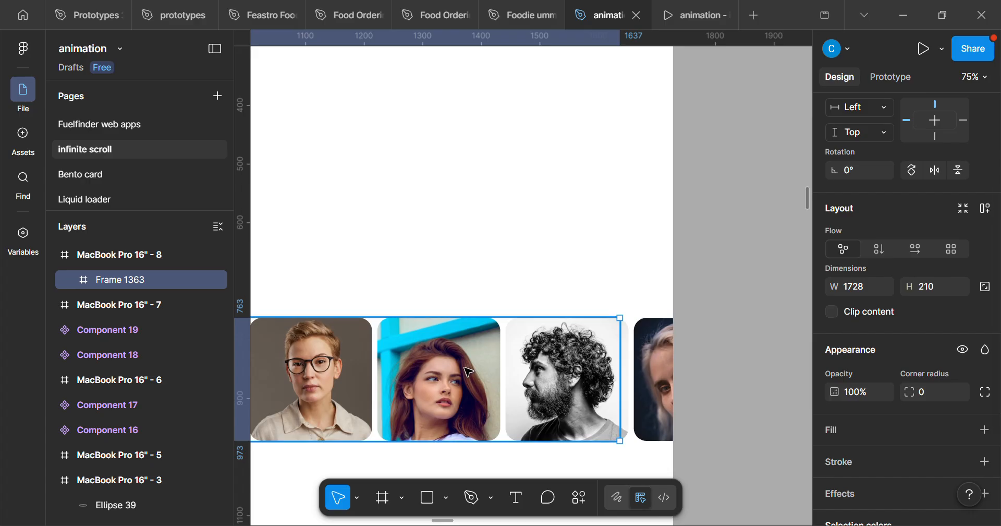
scroll(417, 397, "down", 3)
left_click_drag(511, 407, 711, 407)
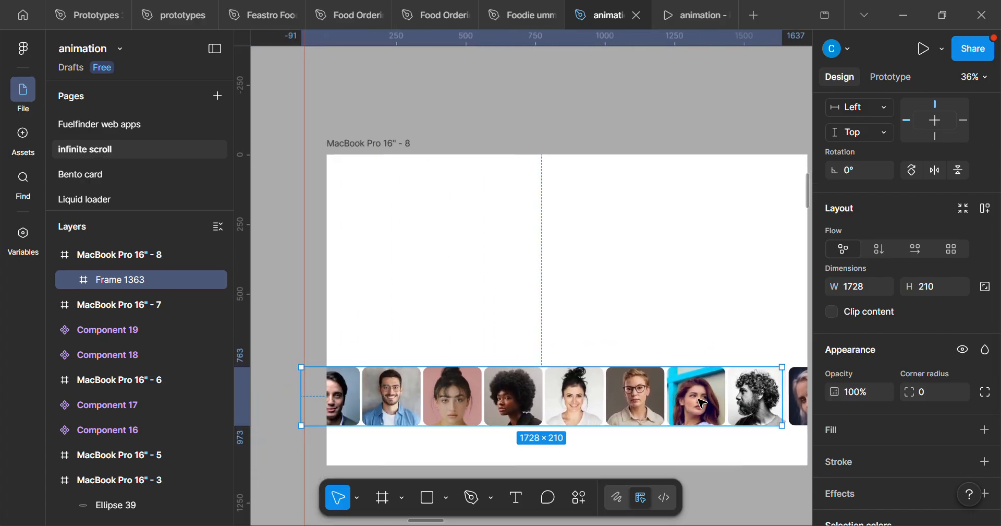
scroll(891, 273, "up", 3)
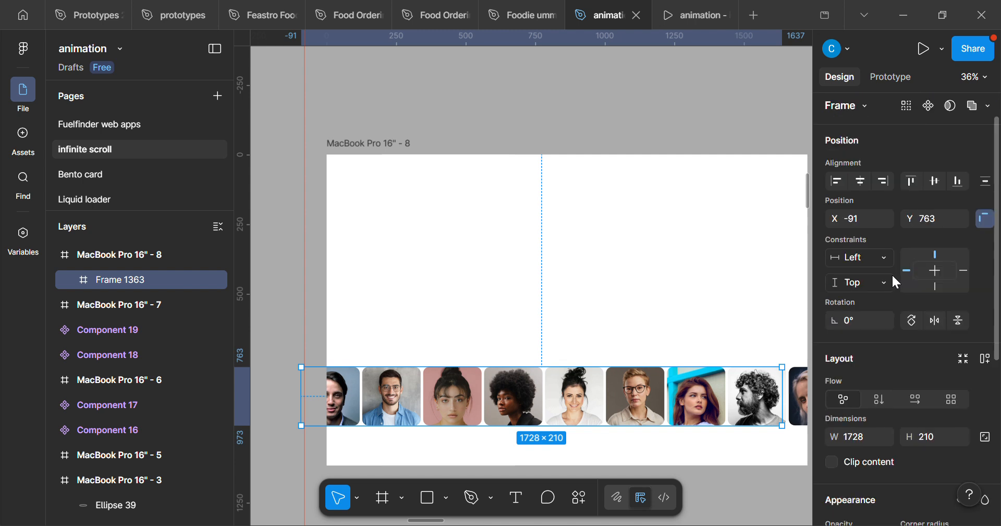
Align the wrapper frame to the MacBook frame's left edge at X 0 and raise it to Y 730.
left_click(837, 188)
scroll(420, 369, "down", 2)
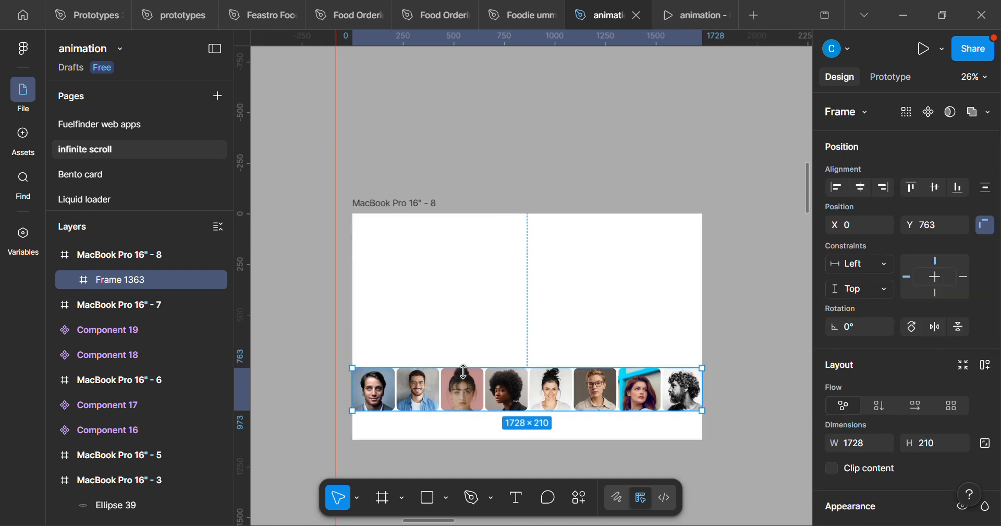
scroll(514, 331, "down", 3)
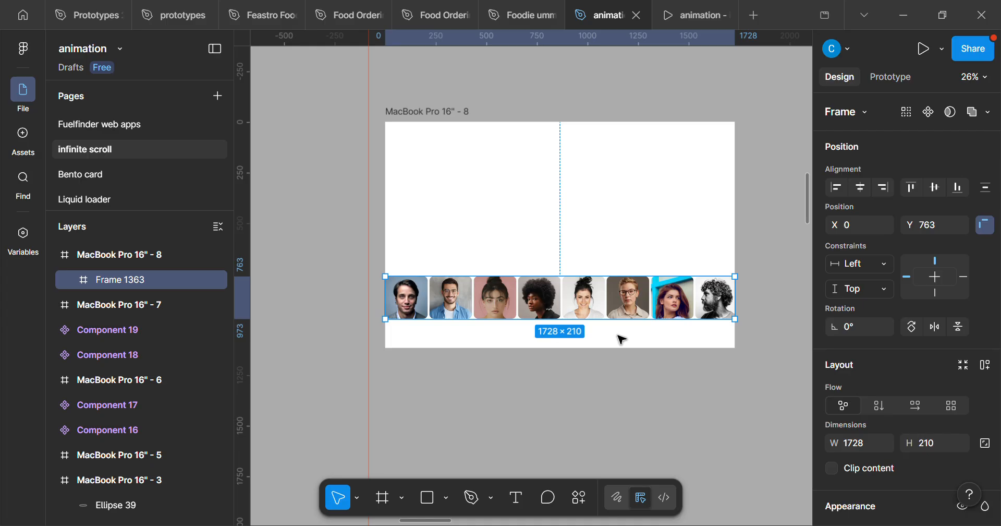
scroll(620, 340, "up", 1)
scroll(621, 340, "up", 1)
left_click_drag(553, 311, 533, 292)
scroll(532, 292, "down", 1)
scroll(535, 297, "down", 3)
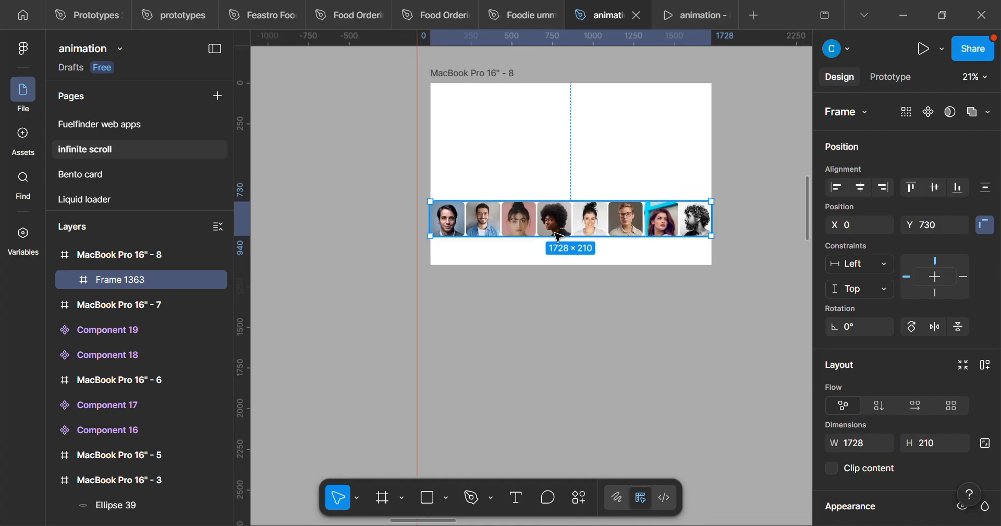
Move Frame 1363 out of the MacBook frame onto the canvas below, with its left edge on the vertical guide at X -9392, Y 1788.
left_click_drag(553, 233, 548, 367)
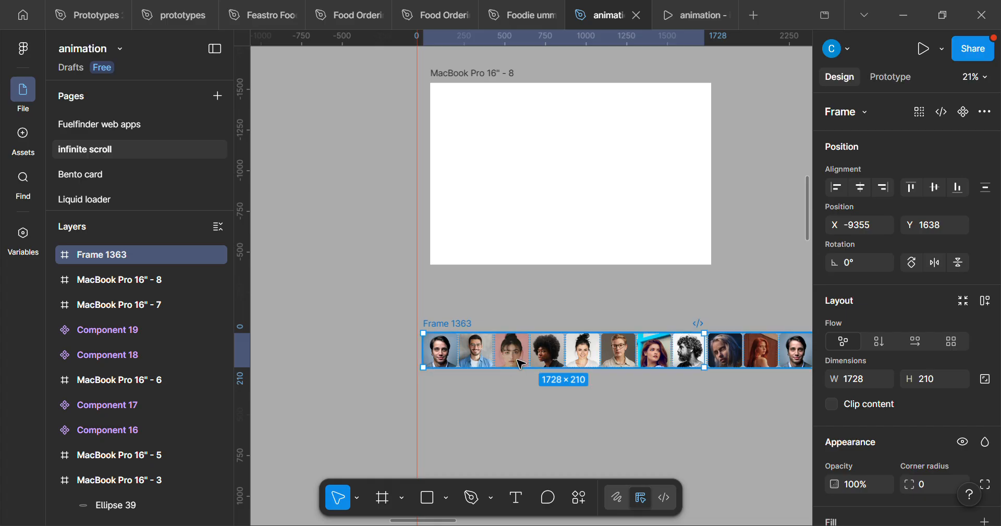
scroll(531, 360, "up", 1)
scroll(531, 360, "up", 1)
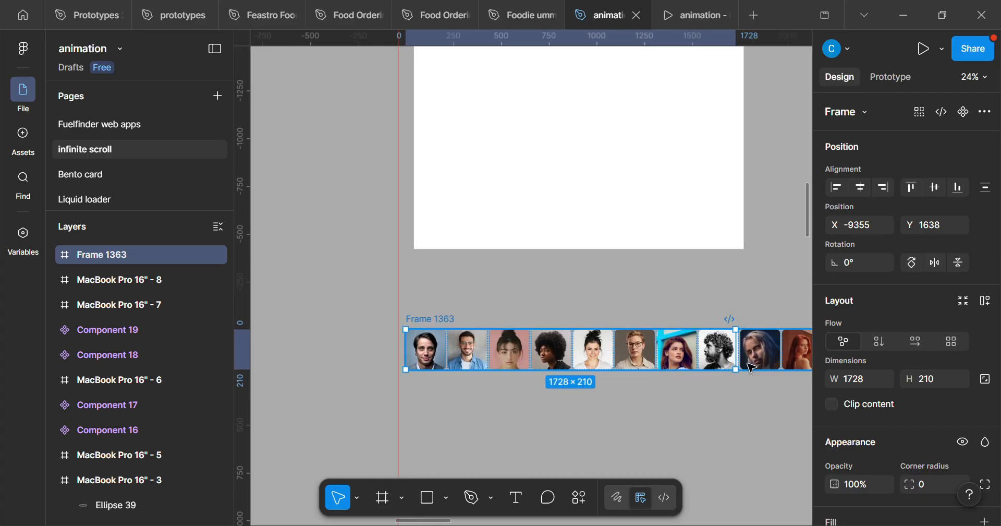
scroll(752, 367, "up", 1)
scroll(753, 368, "up", 2)
left_click_drag(376, 325, 368, 352)
scroll(352, 319, "up", 2)
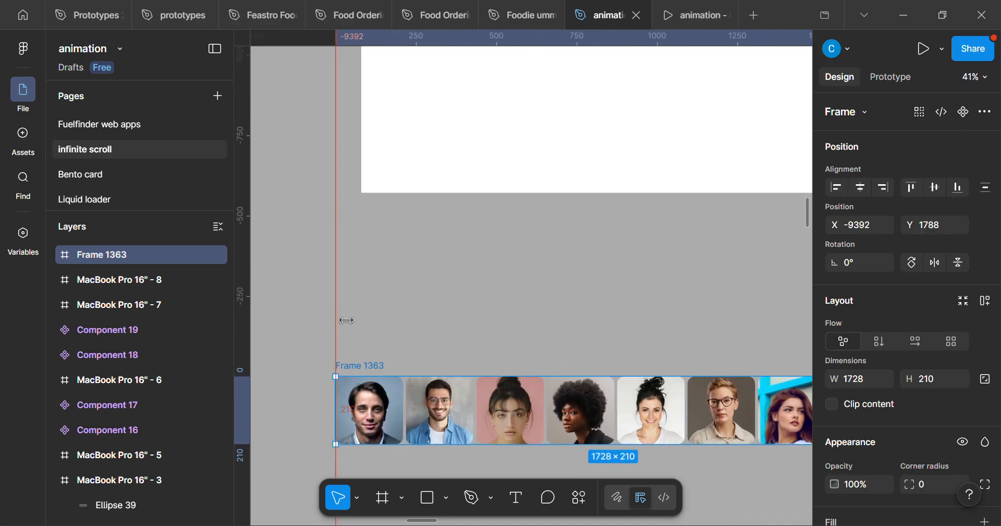
Remove the vertical guide at the left edge of Frame 1363 and add a new vertical guide at X -9589.
right_click(337, 312)
left_click(394, 316)
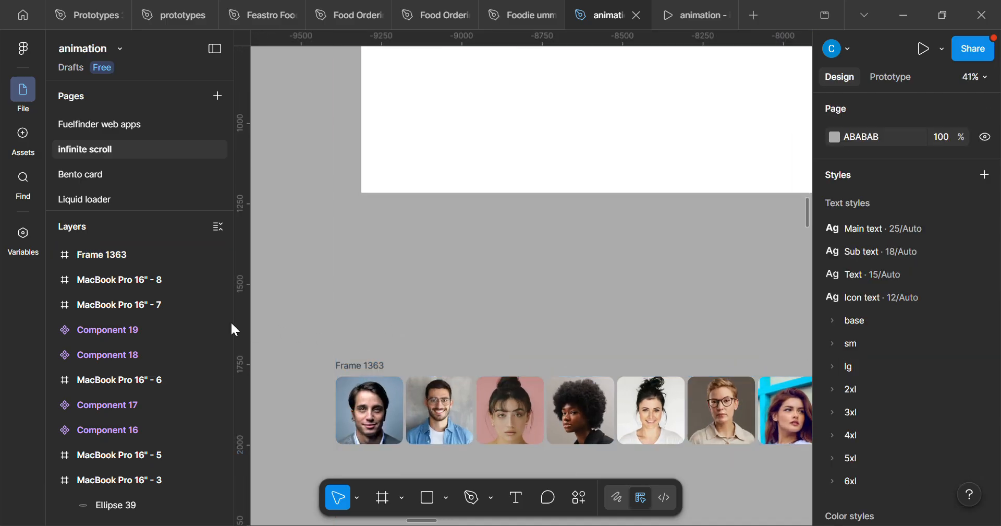
scroll(369, 354, "down", 1)
scroll(423, 394, "down", 2)
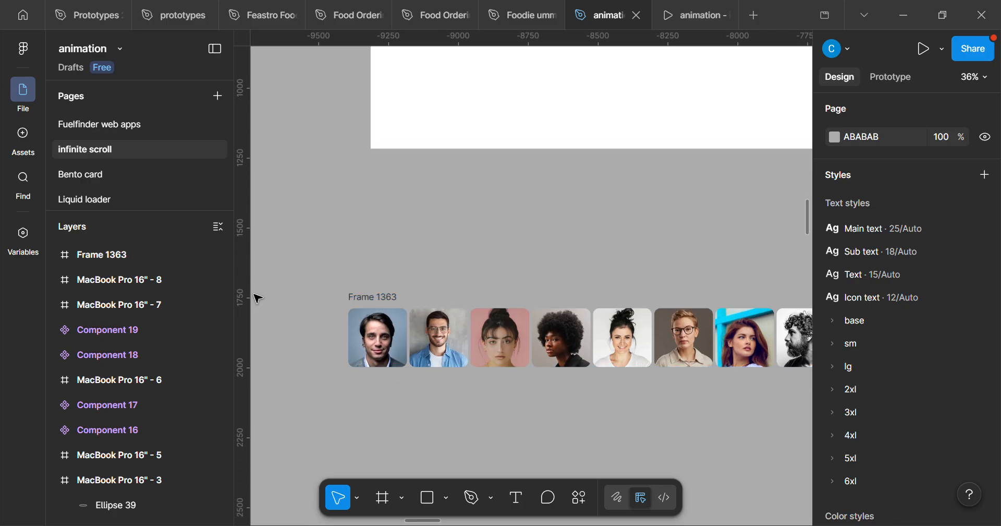
left_click_drag(264, 303, 293, 308)
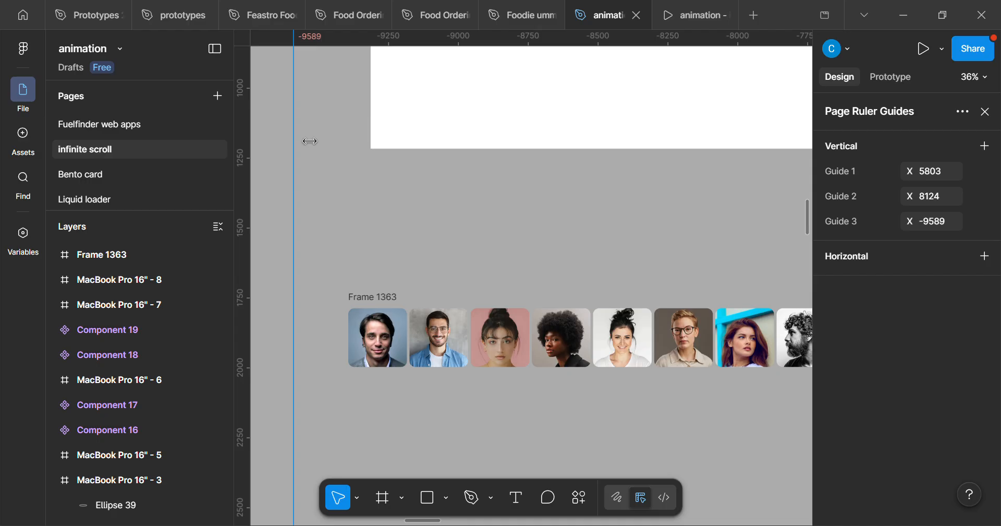
Hide the canvas rulers and show them again.
left_click(353, 193)
key("shift+r")
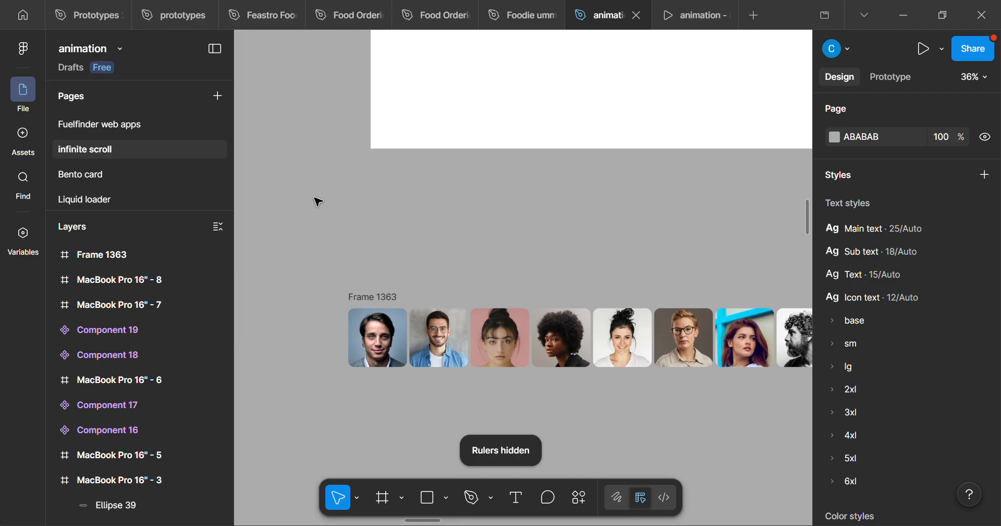
mouse_move(249, 25)
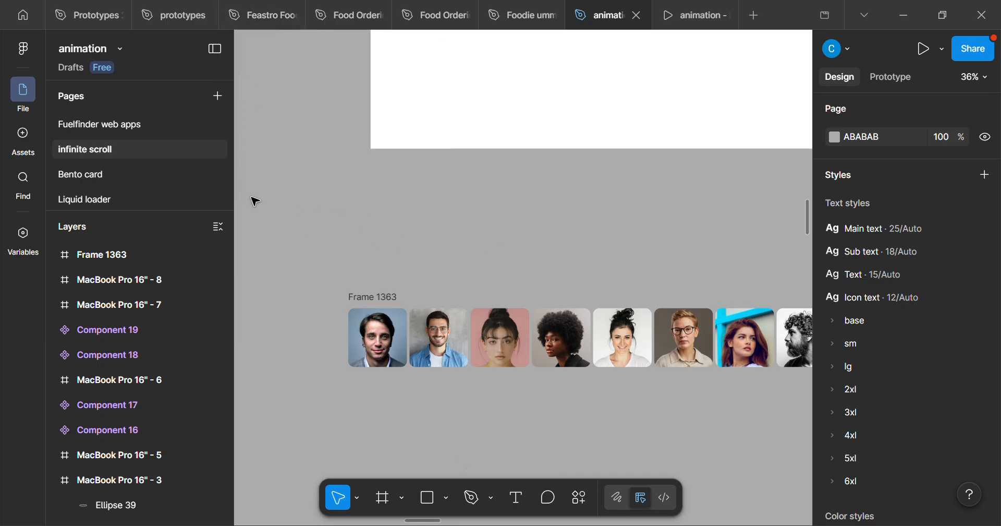
key("shift+r")
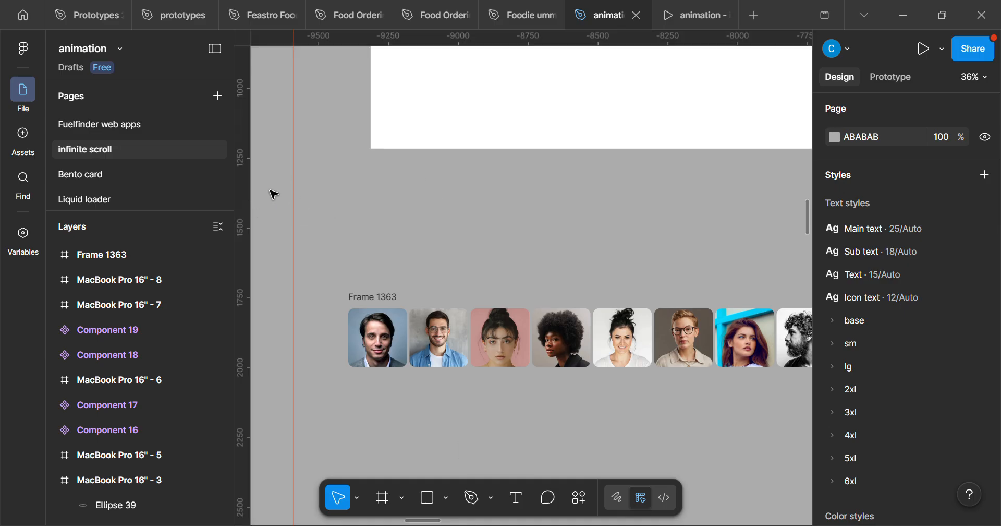
Add a second vertical guide at X -9653 and remove it again.
scroll(295, 241, "up", 2)
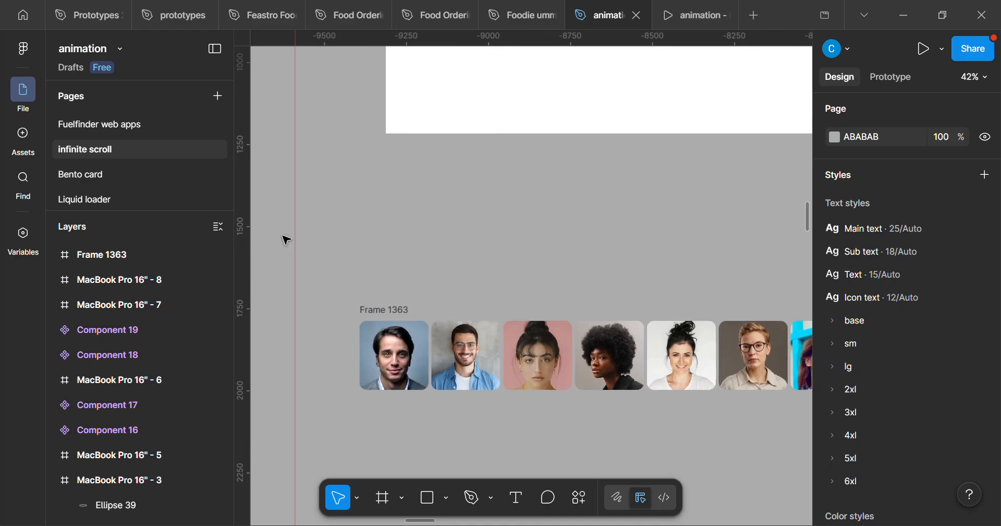
left_click_drag(252, 238, 286, 251)
right_click(278, 239)
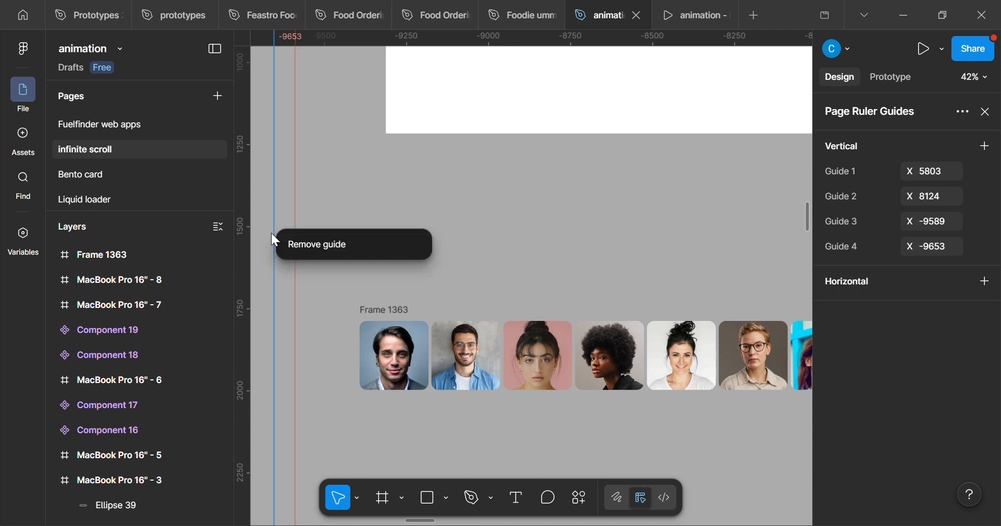
left_click(303, 244)
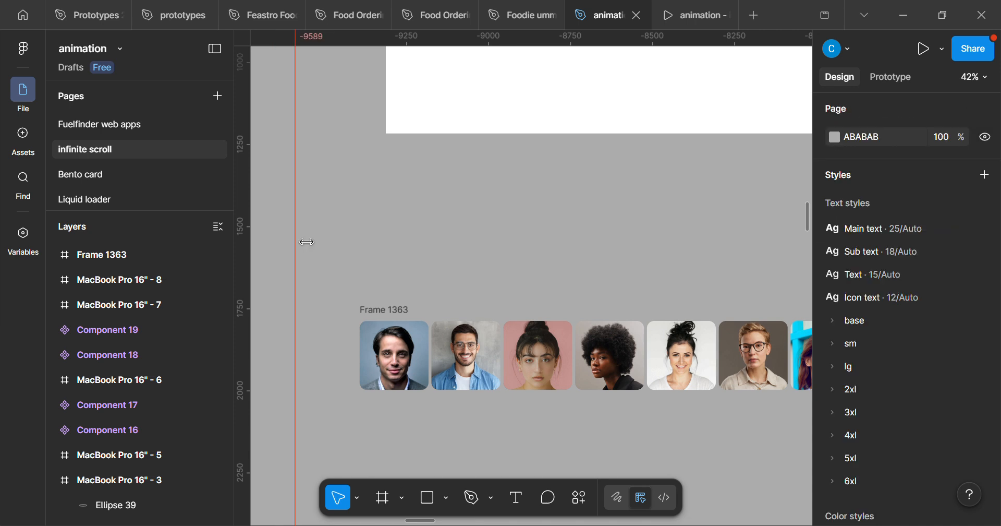
Move the vertical guide to X -9392, check closely that it meets the left edge of Frame 1363, and select that frame.
left_click_drag(307, 242, 358, 361)
scroll(365, 361, "up", 5)
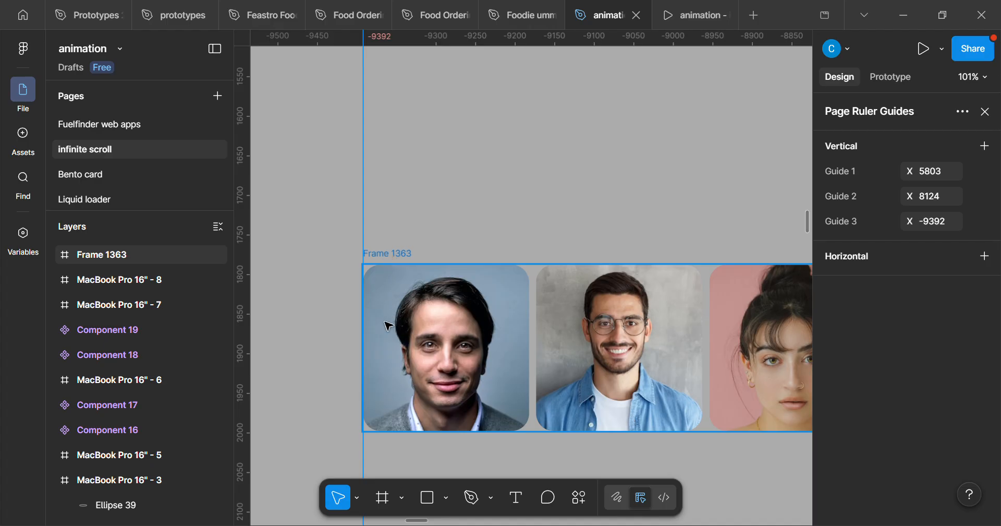
scroll(386, 313, "up", 3)
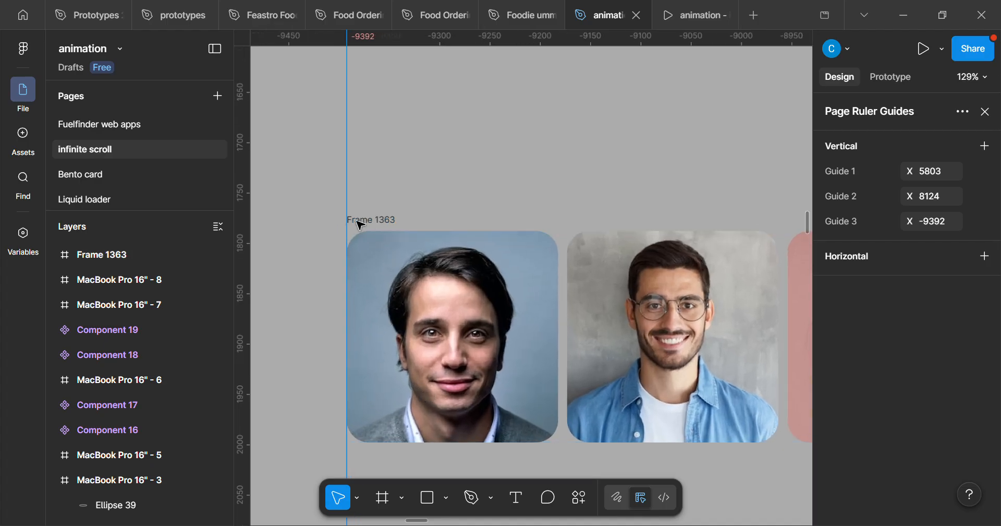
scroll(363, 247, "up", 10)
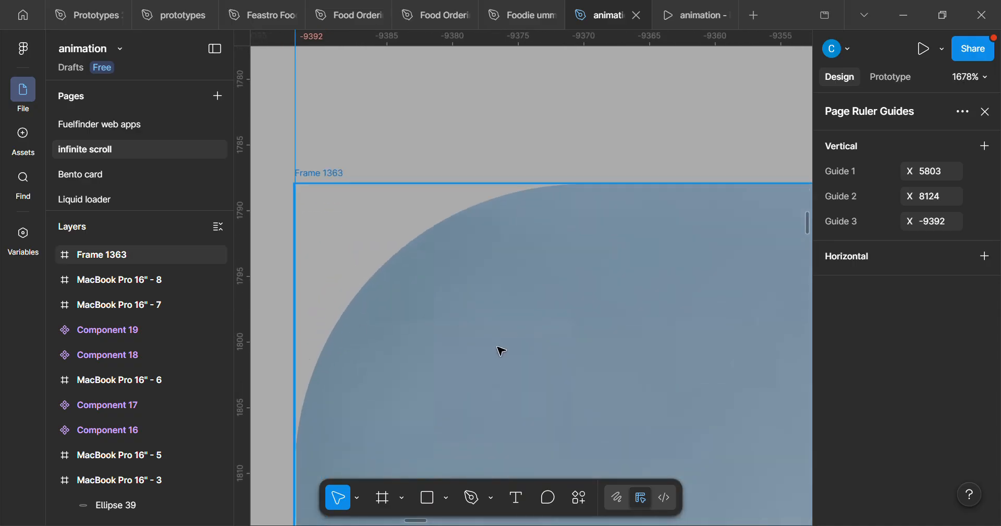
scroll(464, 318, "down", 4)
scroll(467, 322, "down", 8)
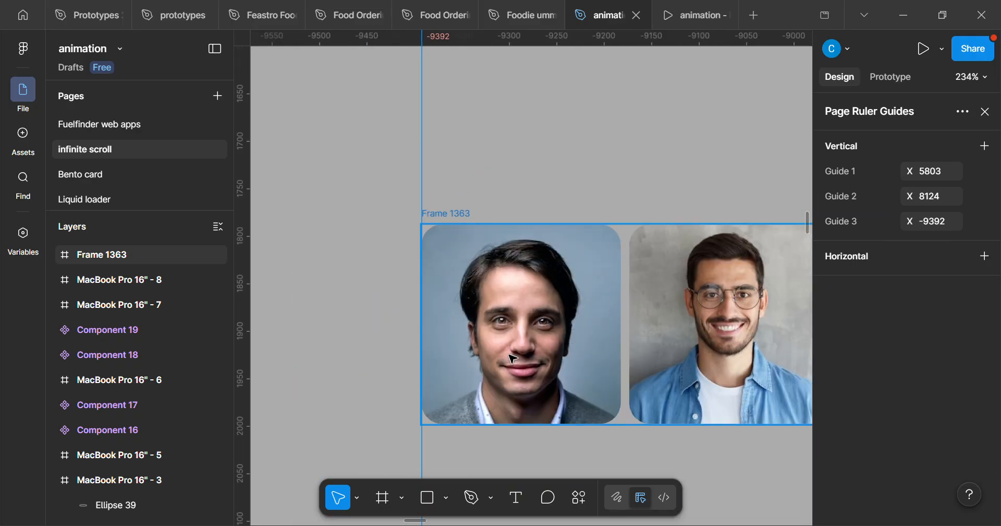
scroll(466, 292, "down", 1)
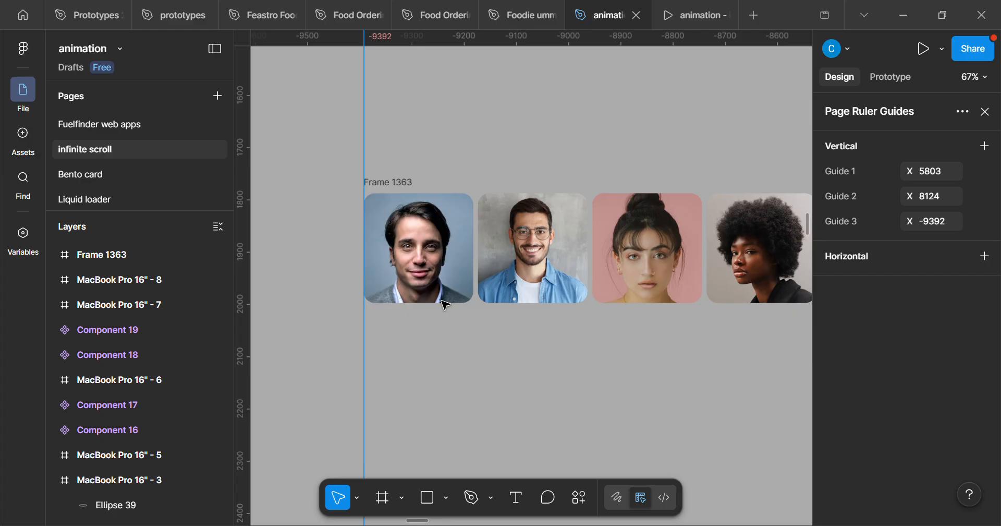
scroll(443, 300, "down", 2)
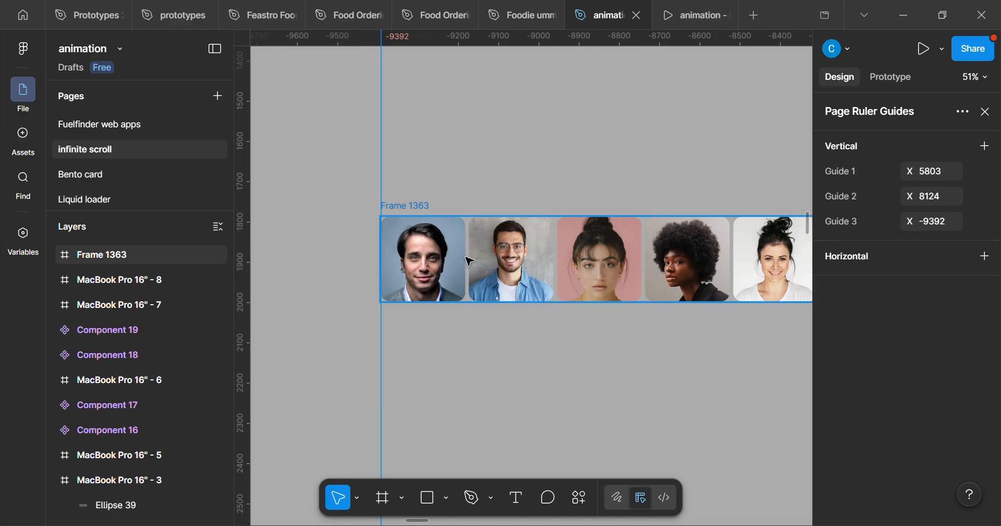
scroll(471, 260, "up", 1)
left_click(422, 213)
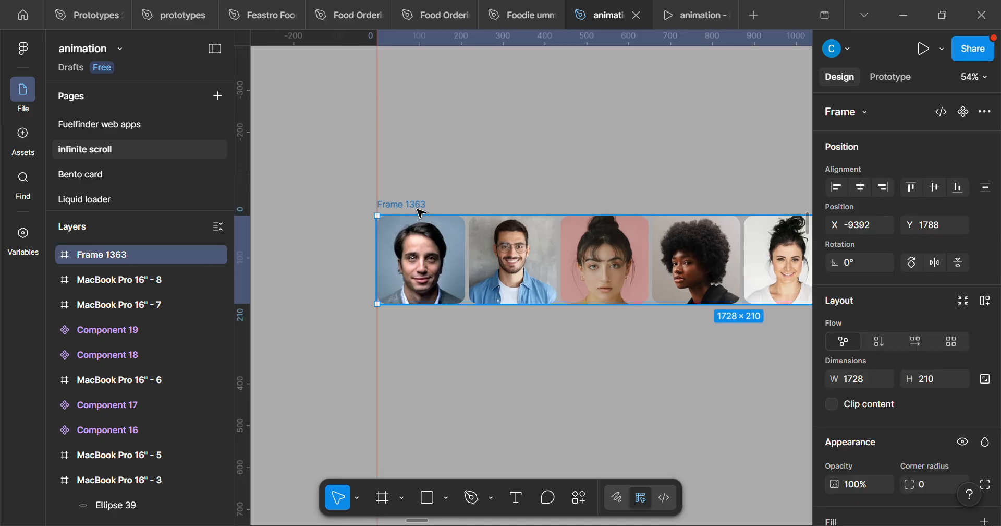
Duplicate Frame 1363 straight below the original and place the copy at X -9392, Y 2131.
left_click(476, 186)
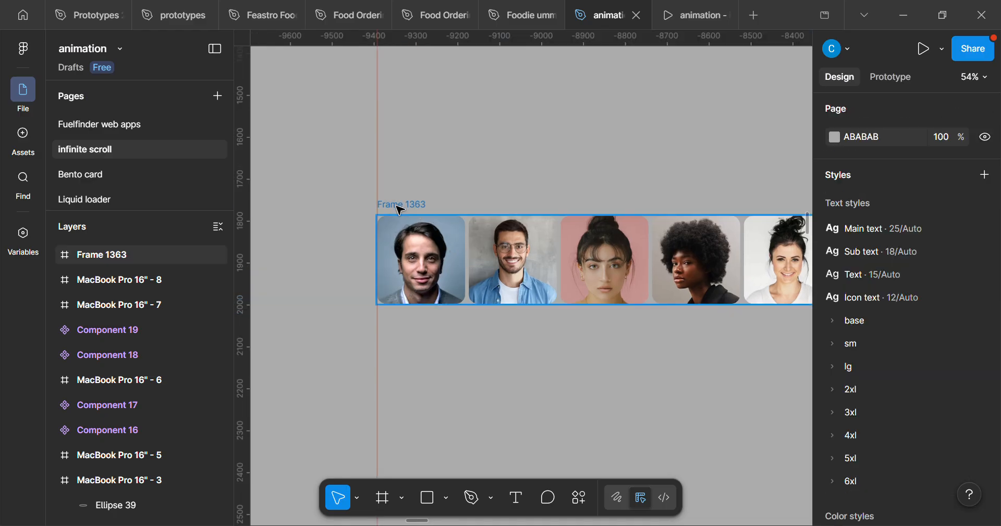
left_click(398, 206)
left_click_drag(406, 211, 413, 337, "alt")
scroll(413, 337, "down", 3)
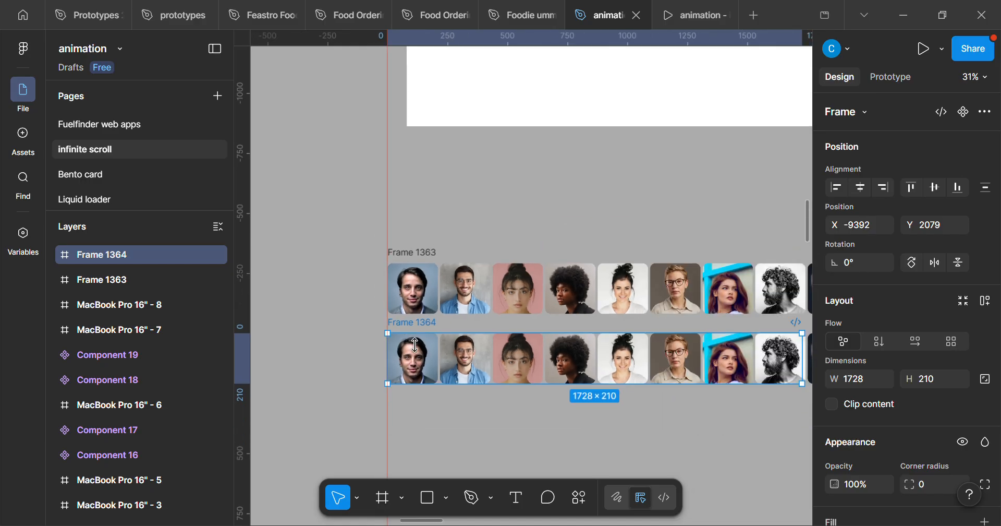
scroll(415, 344, "right", 3)
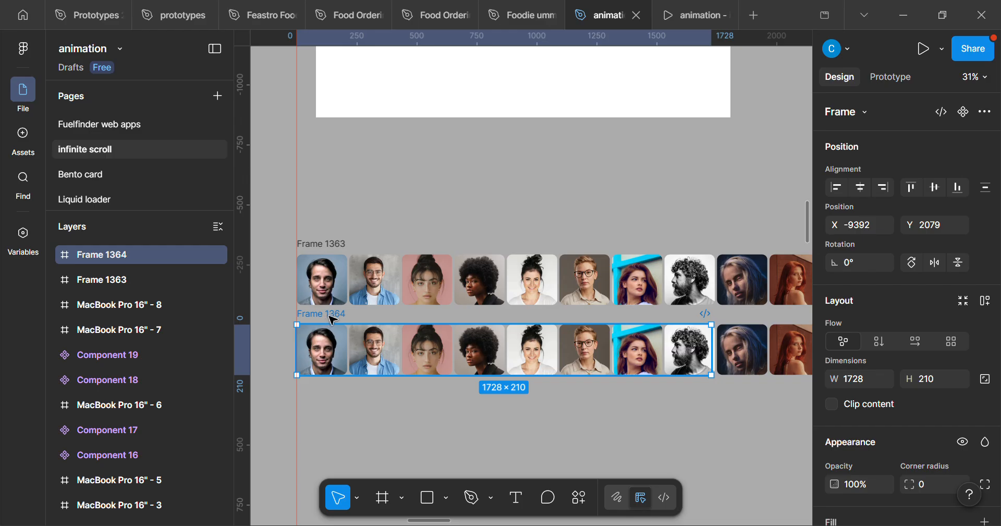
left_click_drag(332, 319, 334, 332)
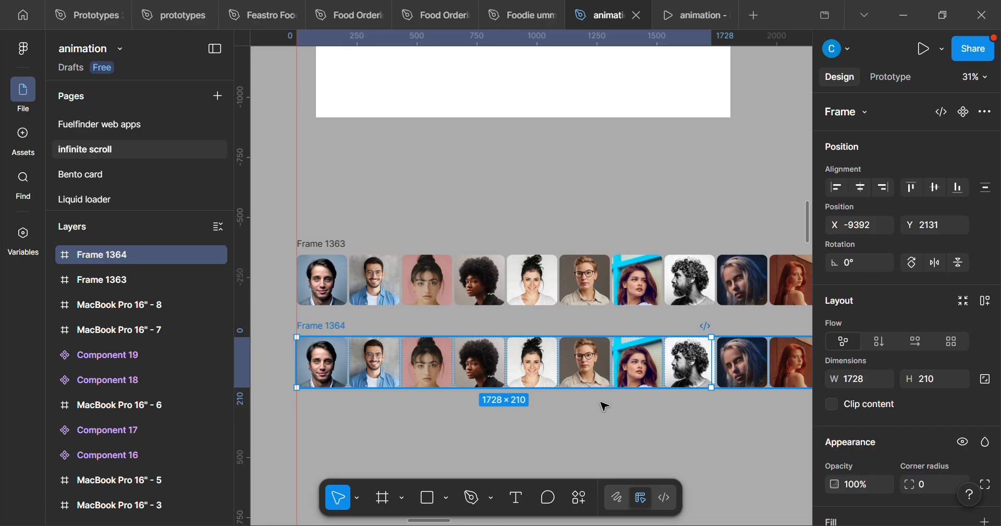
left_click(615, 436)
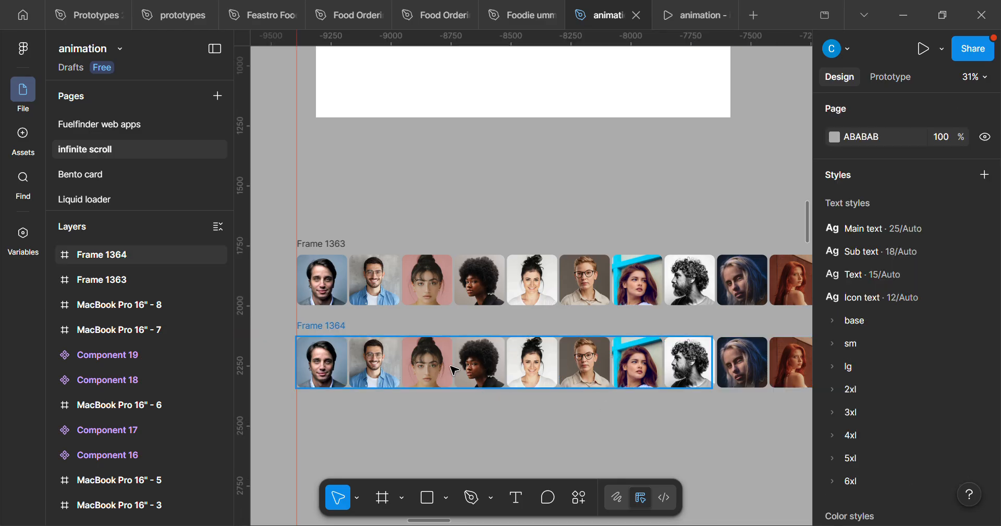
Shift the portrait row inside Frame 1364 left to X -2195, bringing the second repeat of the first portrait close to the guide.
left_click(339, 339)
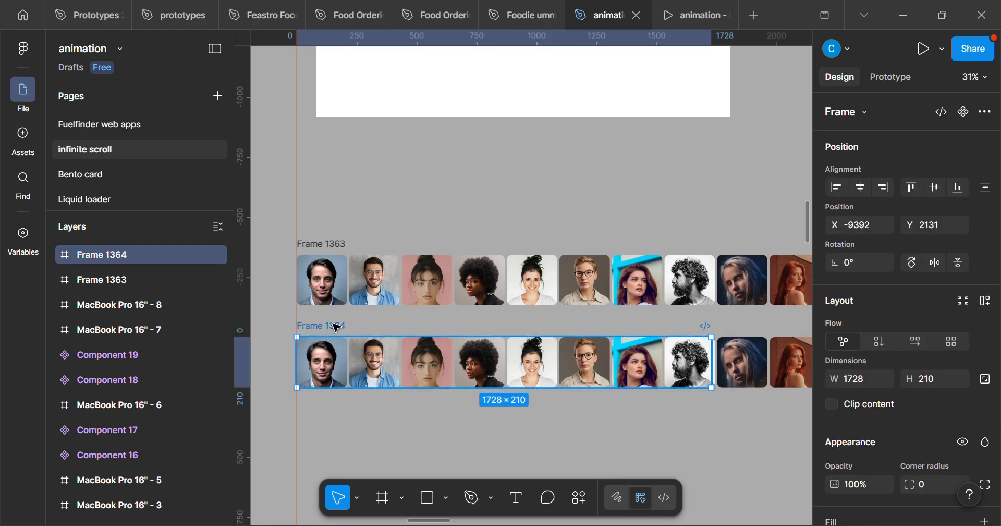
key("Return")
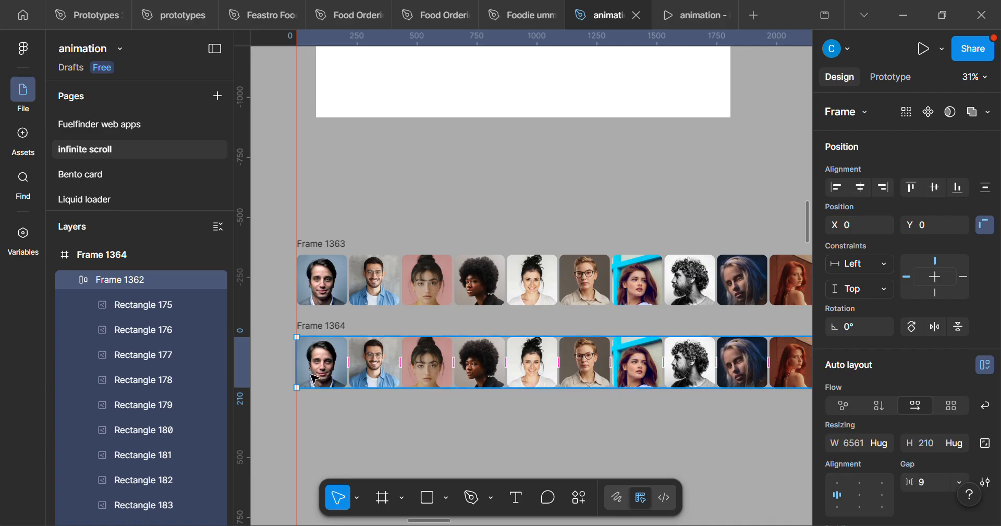
scroll(315, 379, "up", 5)
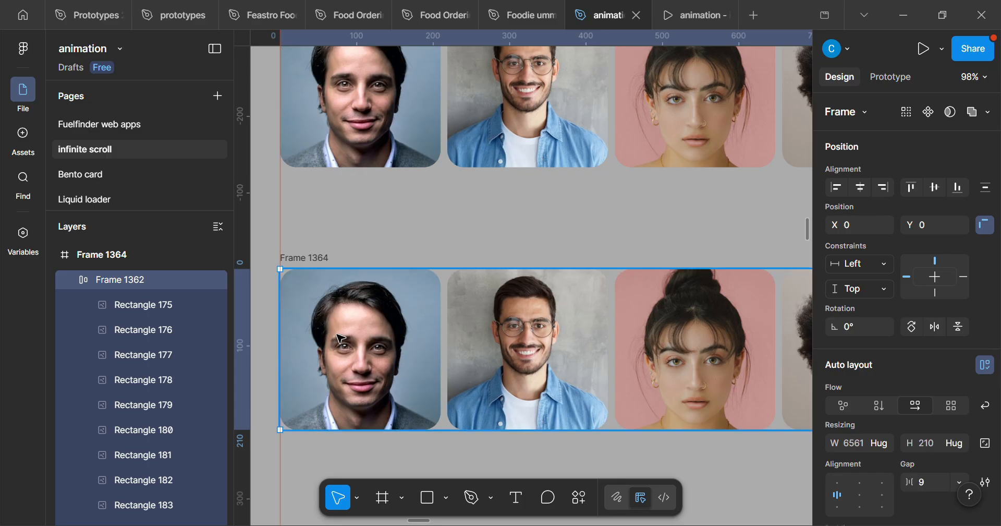
scroll(338, 328, "down", 5)
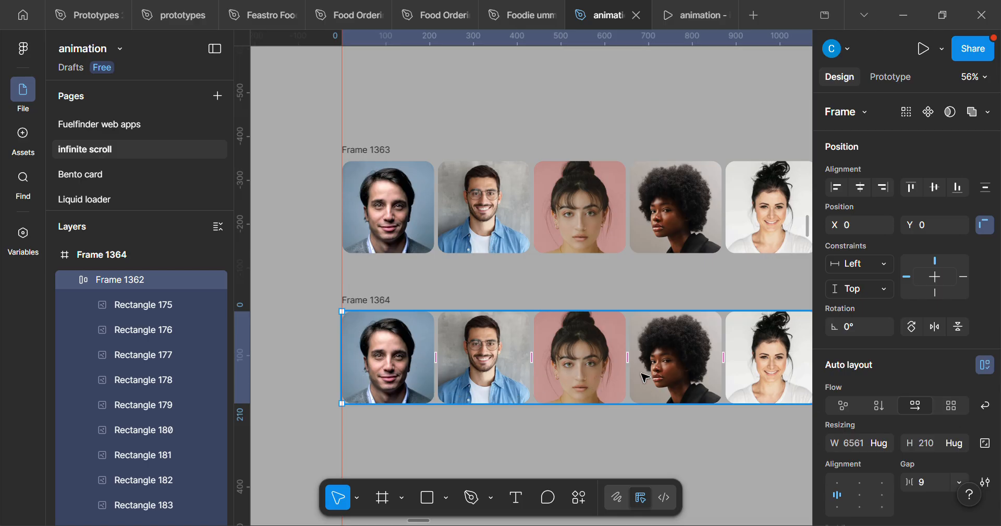
scroll(678, 386, "right", 2)
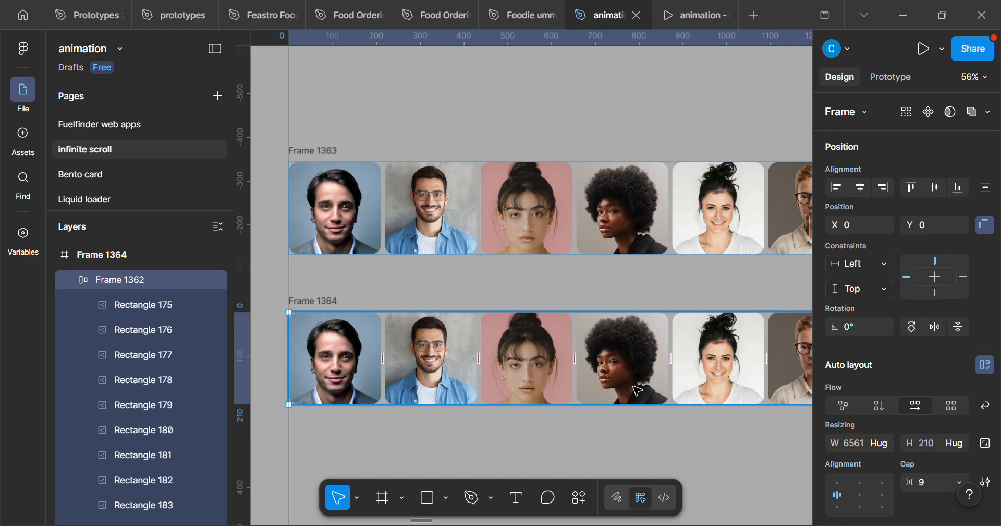
key("shift+Left")
key("shift+Left")
key("shift+Left")
key("shift+Left")
key("shift+Left")
key("shift+Left")
key("shift+Left")
key("shift+Left")
key("shift+Left")
key("shift+Left")
key("shift+Left")
key("shift+Left")
key("shift+Left")
key("shift+Left")
key("shift+Left")
key("shift+Left")
key("shift+Left")
key("shift+Left")
key("shift+Left")
key("shift+Left")
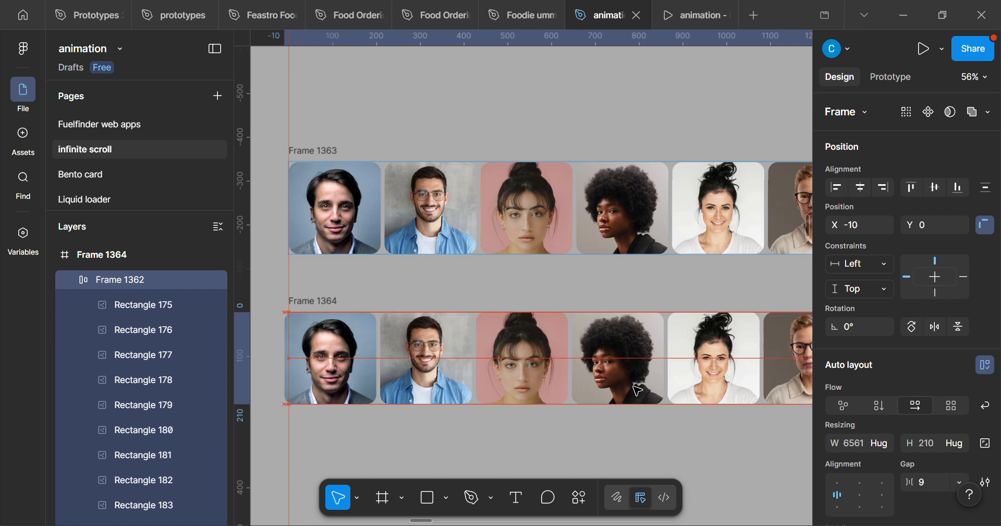
key("shift+Left")
key("shift+Left")
key("shift+Left")
key("shift+Left")
key("shift+Left")
key("shift+Left")
key("shift+Left")
key("shift+Left")
key("shift+Left")
key("shift+Left")
key("shift+Left")
key("shift+Left")
key("shift+Left")
key("shift+Left")
key("shift+Left")
key("shift+Left")
key("shift+Left")
key("shift+Left")
key("shift+Left")
key("shift+Left")
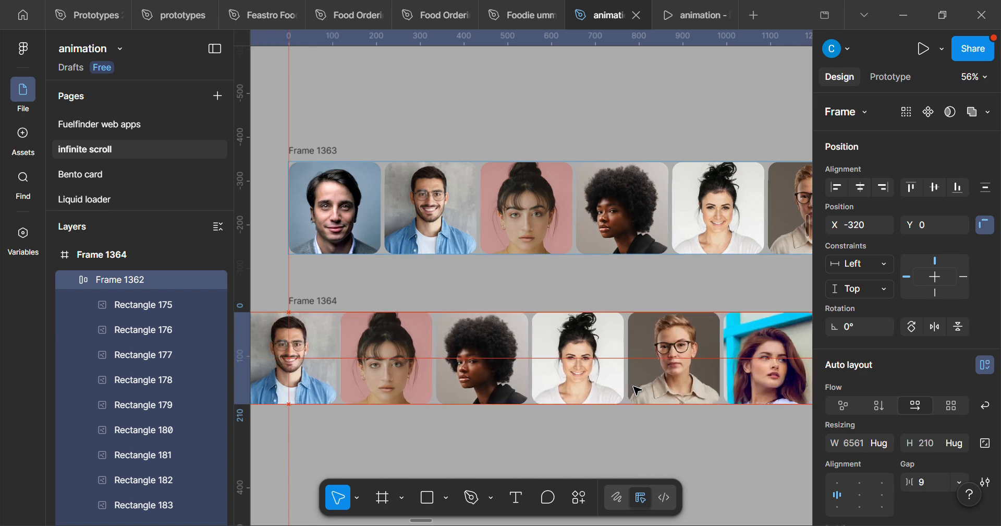
key("shift+Left")
key("shift+Left")
key("shift+Left")
key("shift+Left")
key("shift+Left")
key("shift+Left")
key("shift+Left")
key("shift+Left")
key("shift+Left")
key("shift+Left")
key("shift+Left")
key("shift+Left")
key("shift+Left")
key("shift+Left")
key("shift+Left")
key("shift+Left")
key("shift+Left")
key("shift+Left")
key("shift+Left")
key("shift+Left")
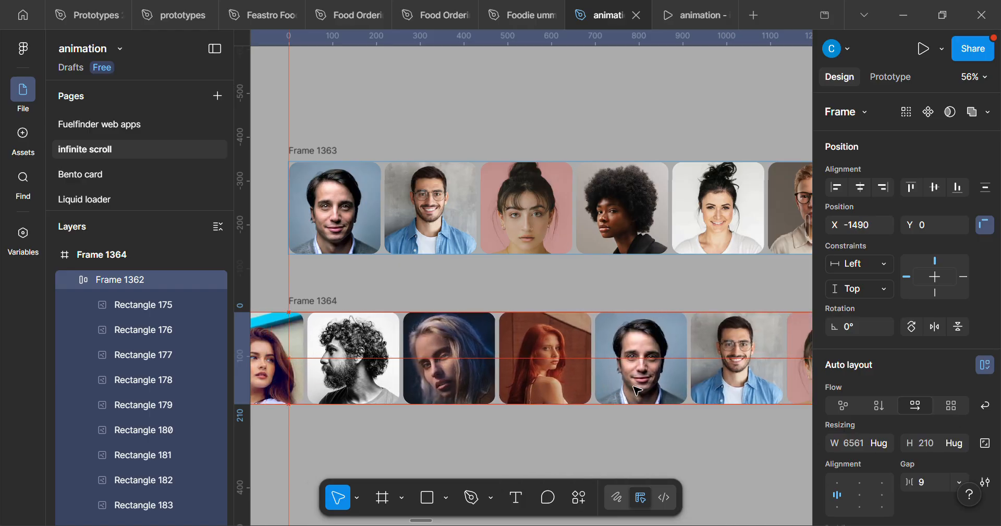
key("shift+Left")
key("shift+Left")
key("shift+Left")
scroll(636, 390, "up", 1, "ctrl")
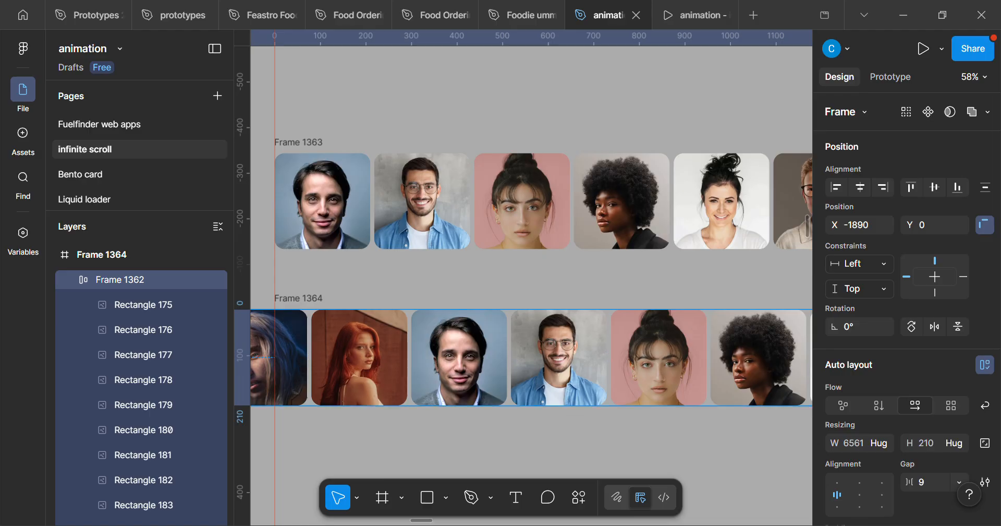
key("shift+Left")
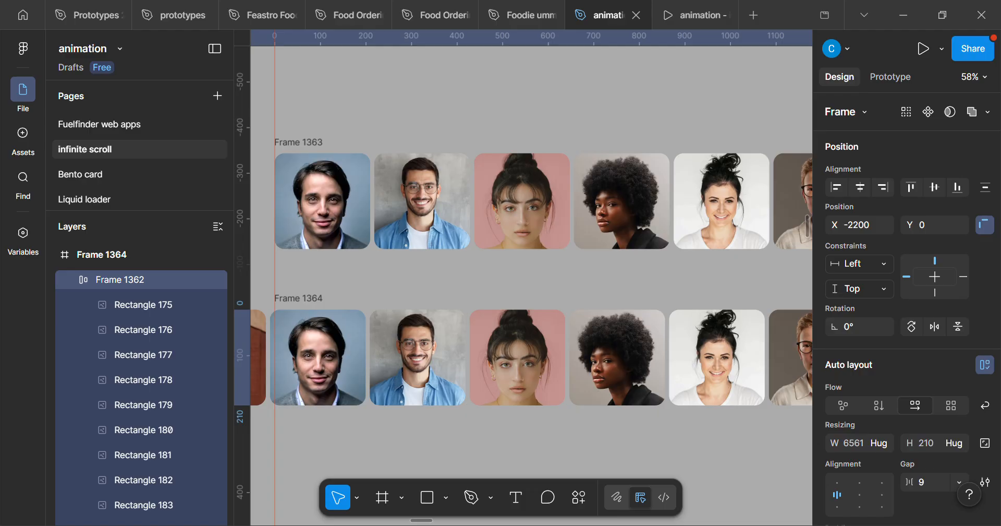
key("Right")
key("Right")
key("Right")
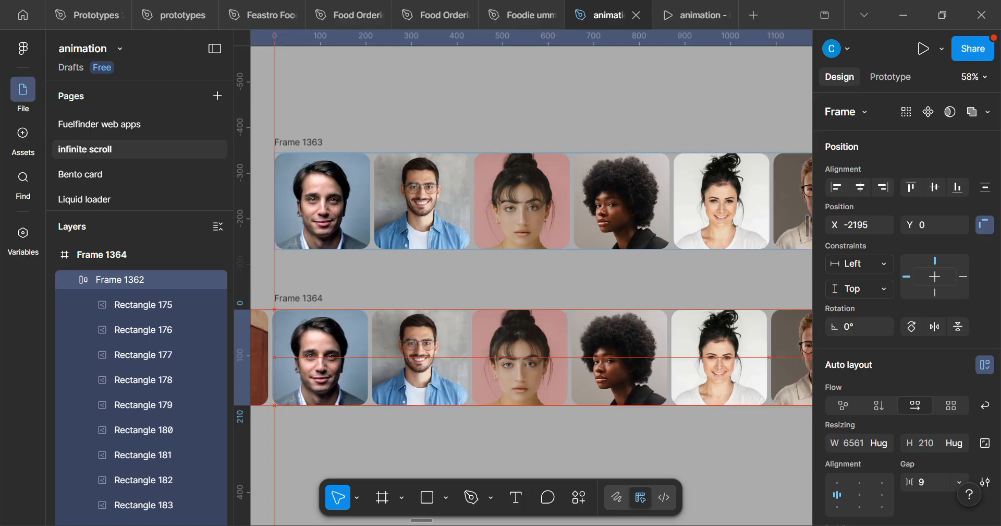
Move the portrait row in Frame 1364 further left to X -4286, bringing the third repeat of the first portrait towards the guide.
key("Left")
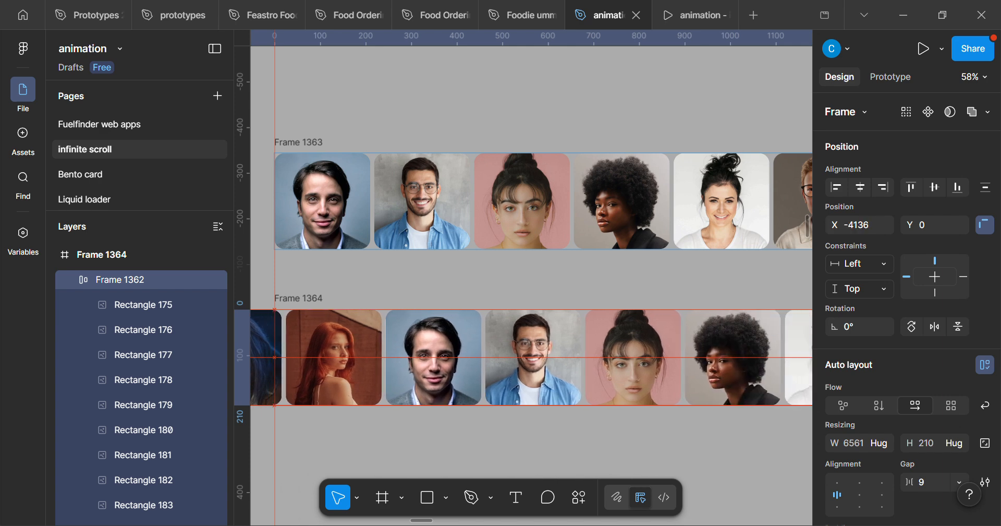
key("shift+Left")
key("shift+Left")
key("shift+Left")
key("shift+Left")
key("shift+Left")
key("shift+Left")
key("shift+Left")
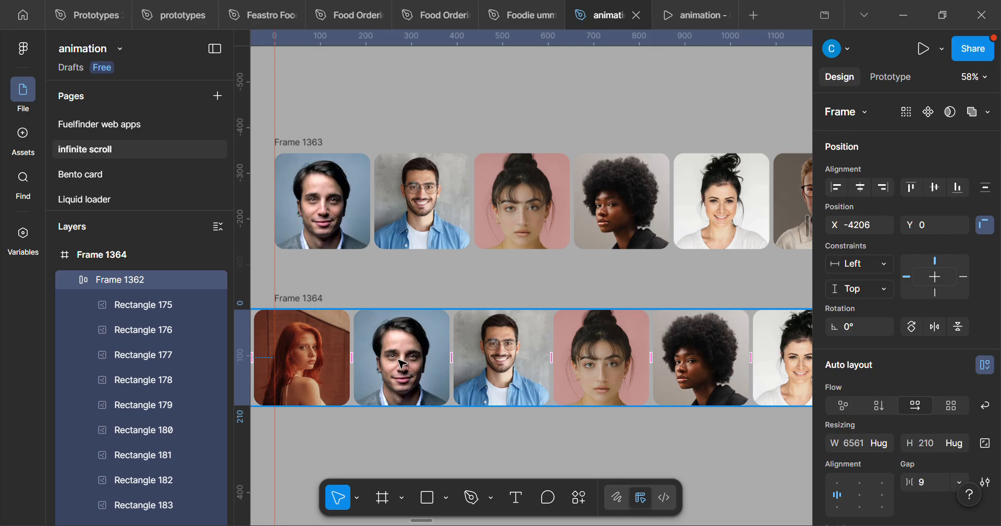
scroll(433, 382, "up", 5)
scroll(472, 457, "up", 3)
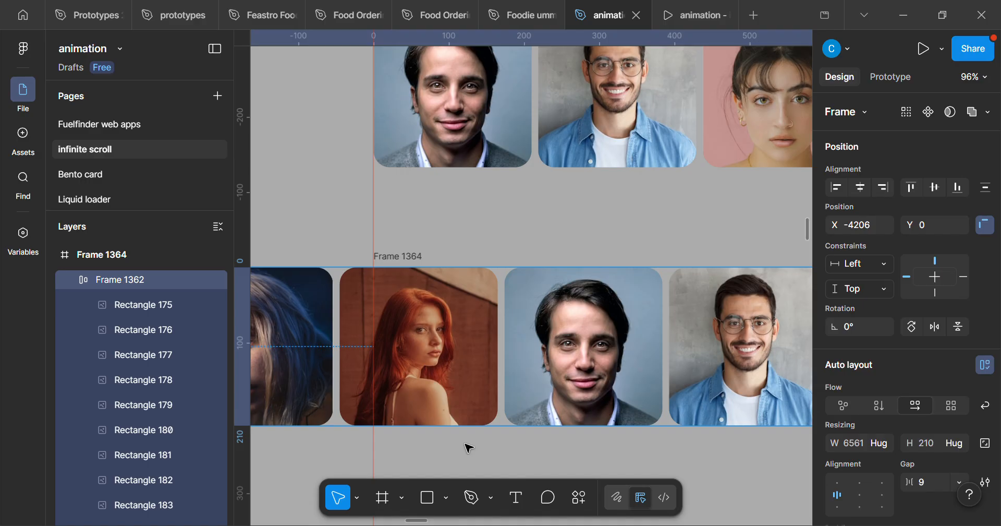
key("shift+Left")
key("shift+Left")
key("shift+Left")
key("shift+Left")
key("shift+Left")
key("shift+Left")
key("shift+Left")
key("shift+Left")
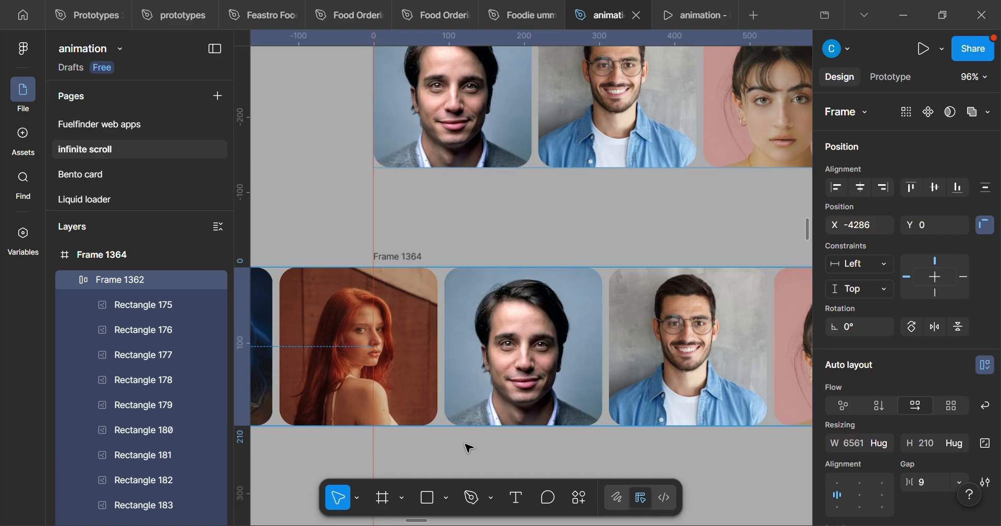
Nudge the portrait row in Frame 1364 further left to X -4372, bringing the third repeat of the first portrait near the guide.
key("Left")
key("Left")
key("Left")
key("Left")
key("Left")
key("Left")
key("Left")
key("Left")
key("Left")
key("Left")
key("Left")
key("Left")
key("Left")
key("Left")
key("Left")
key("Left")
key("Left")
key("Left")
key("Left")
key("Left")
key("Left")
key("Left")
key("Left")
key("Left")
key("Left")
key("Left")
key("Left")
key("Left")
key("Left")
key("Left")
key("Left")
key("Left")
key("Left")
key("Left")
key("Left")
key("Left")
key("Left")
key("Left")
key("Left")
key("Left")
key("Left")
key("Left")
key("Left")
key("Left")
key("Left")
key("Left")
key("Left")
key("Left")
key("Left")
key("Left")
key("Left")
key("Left")
key("Left")
key("Left")
key("Left")
key("Left")
key("Left")
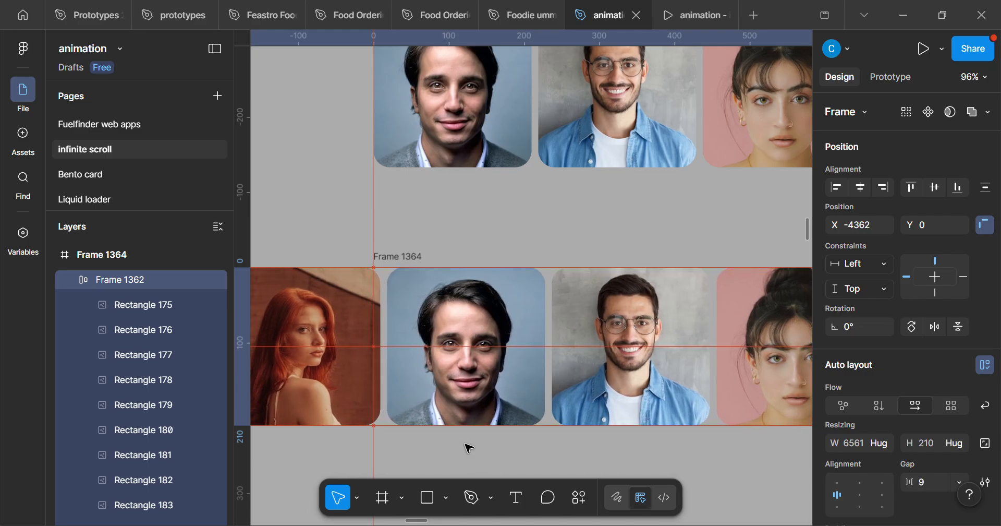
key("Left")
key("Left")
key("Left")
key("Left")
key("Left")
key("Left")
key("Left")
key("Left")
key("Left")
key("Left")
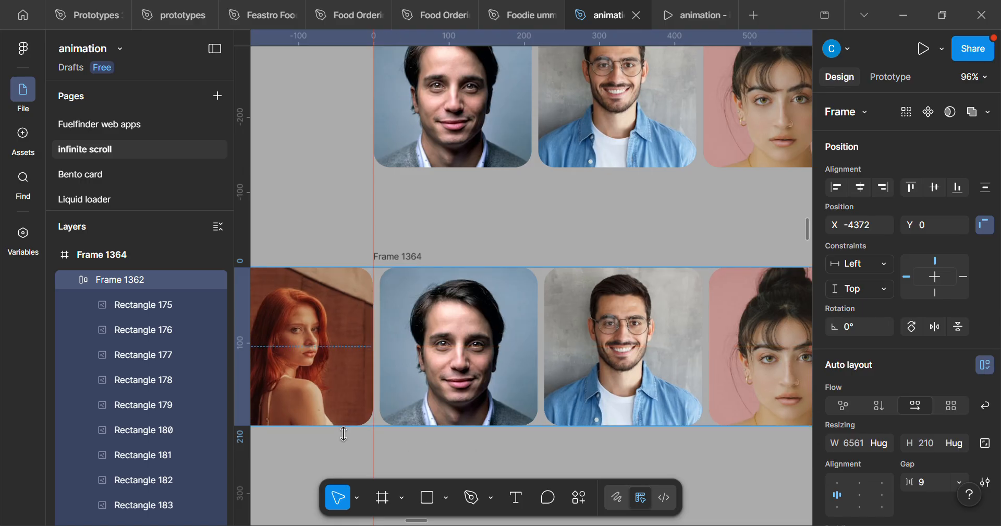
Shift the portrait row in Frame 1364 to X -4380 so the first portrait's left edge meets the vertical guide exactly.
scroll(365, 430, "up", 10)
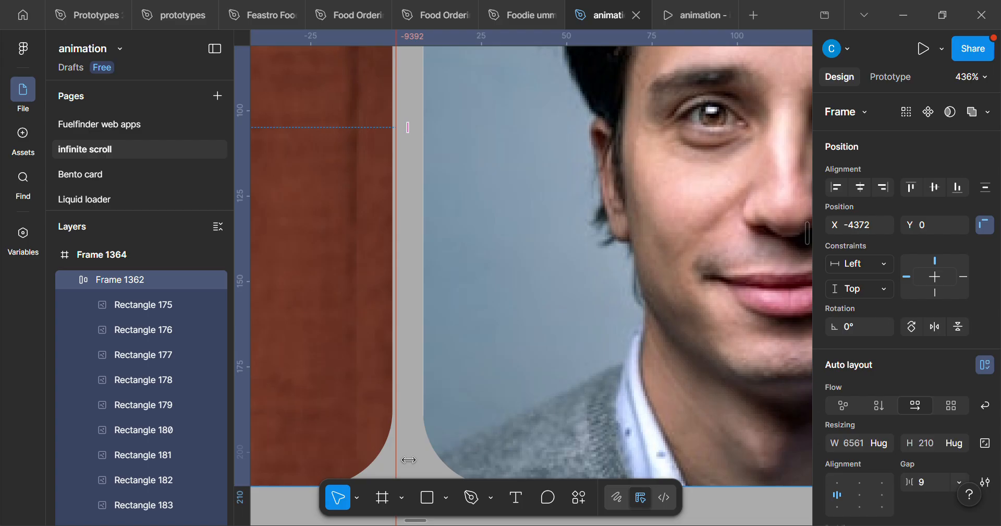
key("Left")
key("Left")
key("Left")
key("Left")
key("Left")
key("Left")
key("Left")
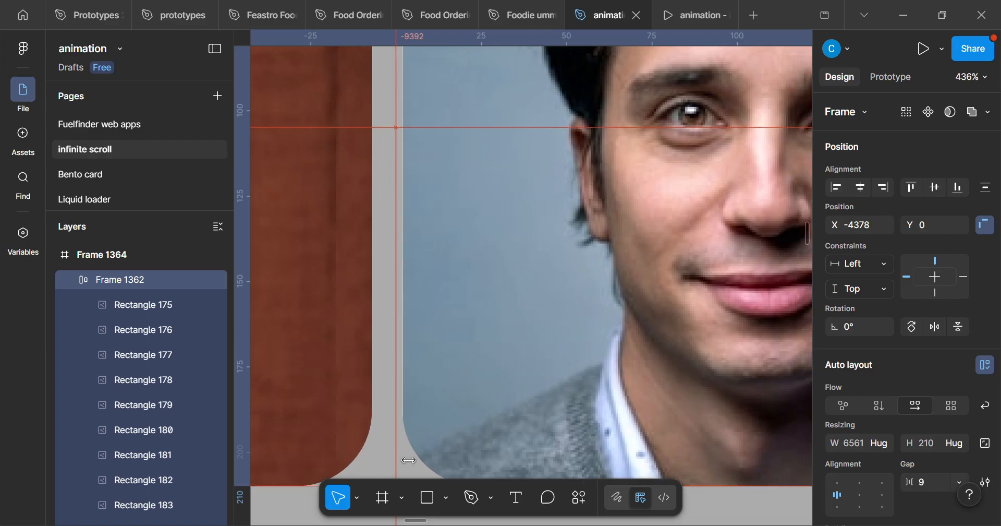
key("Left")
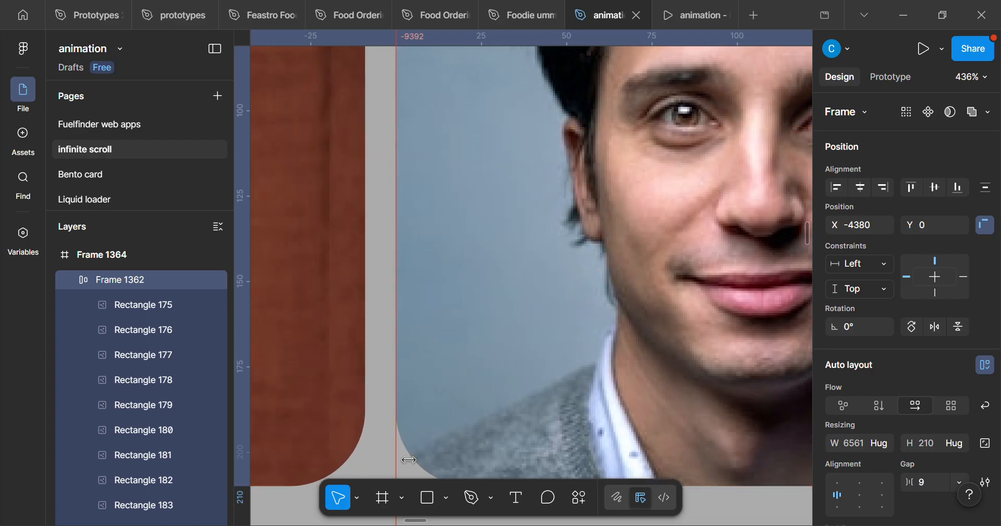
Check that the portraits in Frame 1364 line up with the guide and with the portraits in Frame 1363 above.
scroll(358, 449, "down", 3)
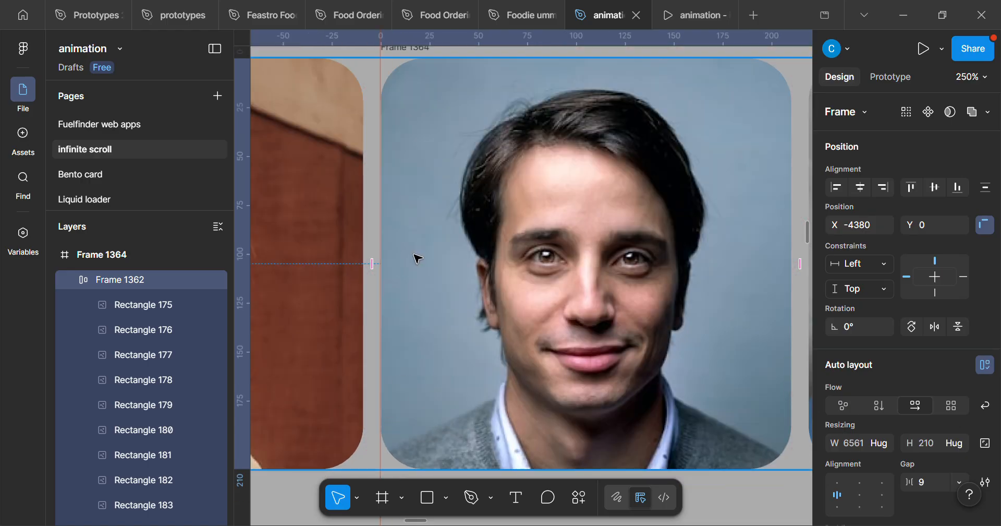
scroll(420, 245, "up", 3)
scroll(417, 241, "down", 2)
scroll(417, 239, "down", 3)
scroll(427, 230, "up", 1)
scroll(441, 262, "down", 3)
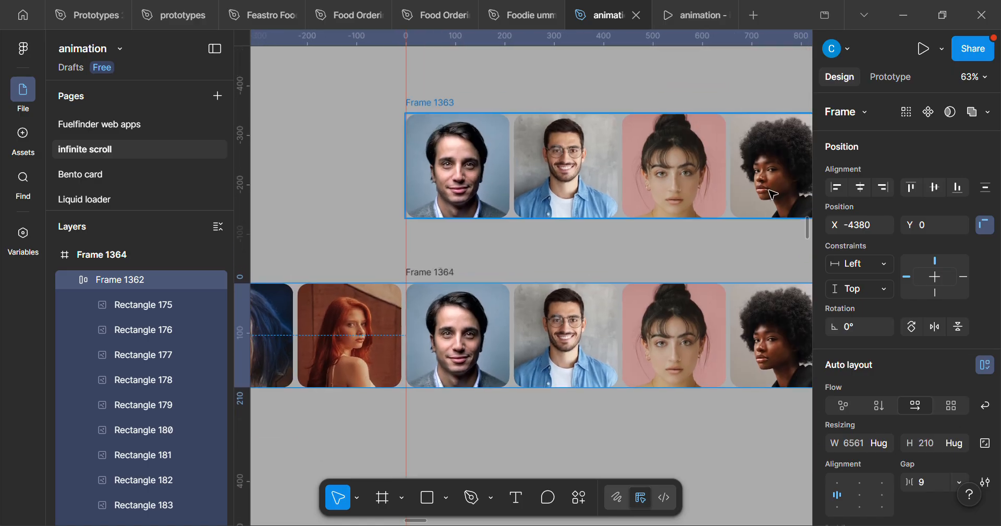
scroll(772, 194, "down", 2)
scroll(672, 251, "right", 3)
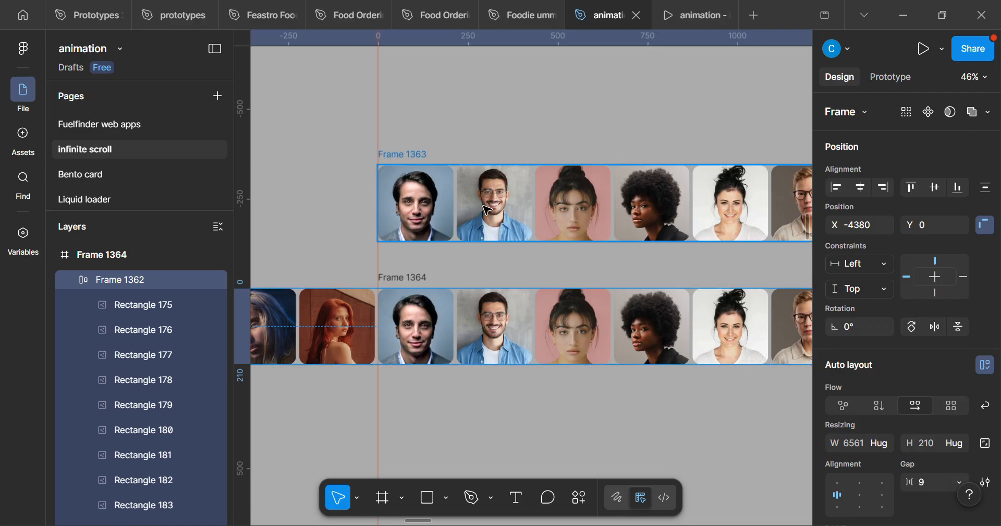
scroll(481, 203, "down", 3)
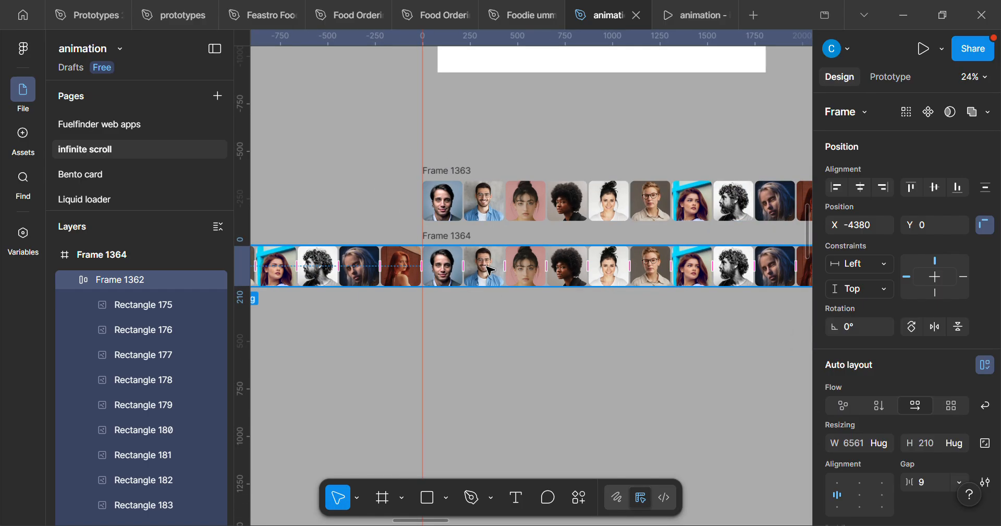
Examine the full extent of the shifted row in Frame 1364, comparing its right end with the row in Frame 1363.
scroll(489, 270, "down", 3)
scroll(572, 279, "left", 2)
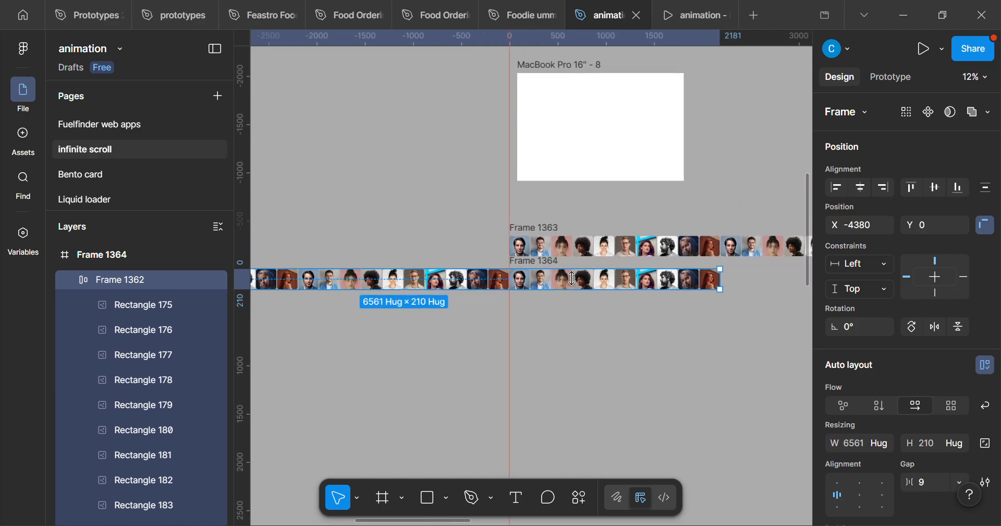
scroll(572, 279, "down", 1)
left_click_drag(572, 279, 629, 305)
scroll(633, 340, "down", 1)
scroll(608, 342, "up", 1)
left_click(608, 343)
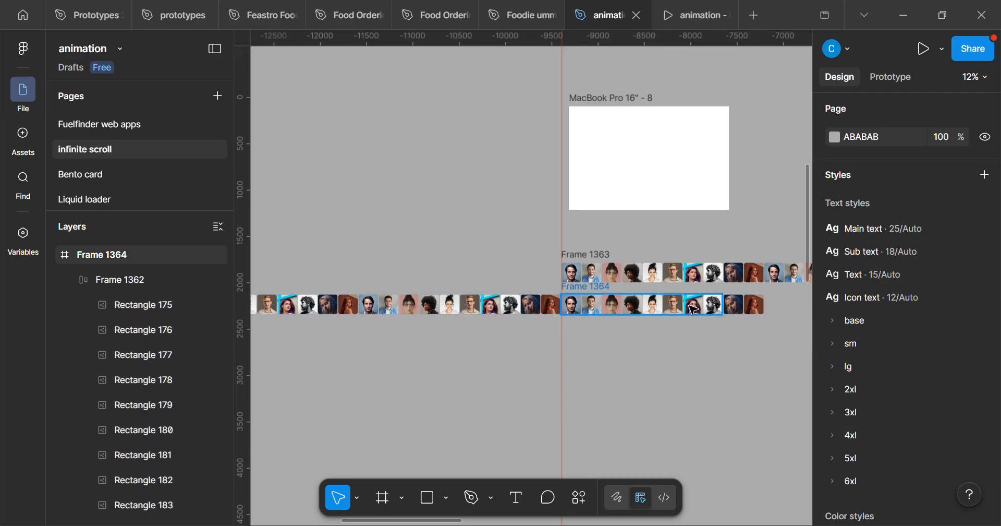
scroll(780, 311, "up", 5)
scroll(781, 312, "up", 2)
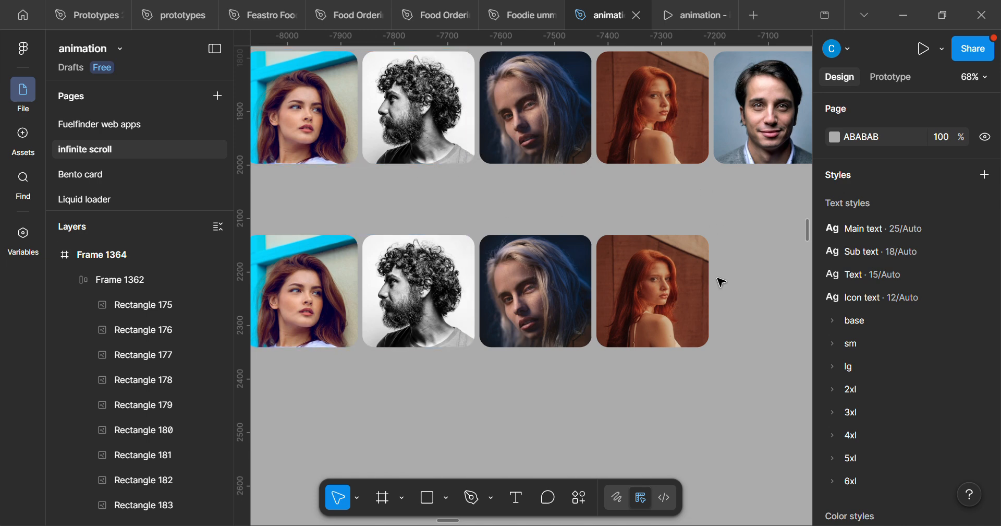
scroll(720, 271, "down", 5)
scroll(320, 300, "up", 2)
left_click(320, 300)
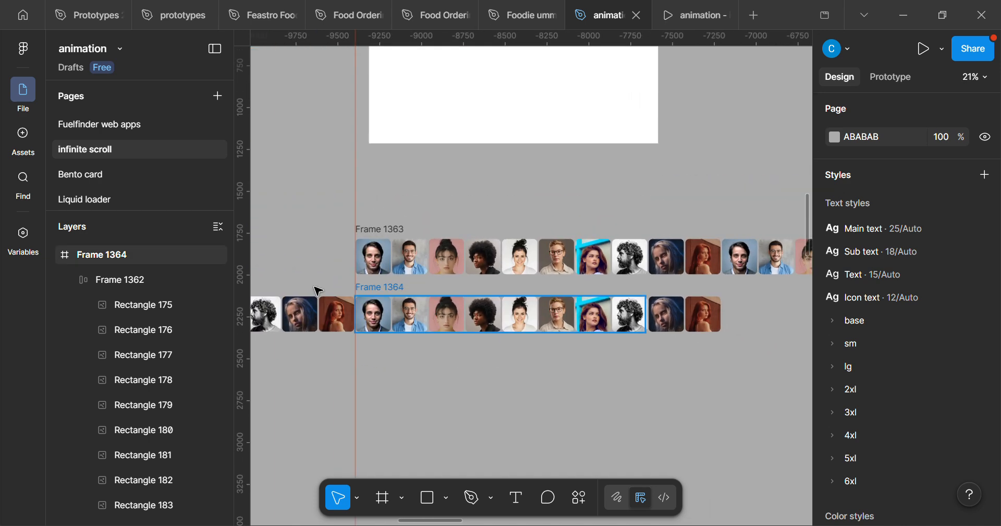
Select Frame 1363 and Frame 1364 together and create a component set from them.
scroll(655, 324, "up", 1)
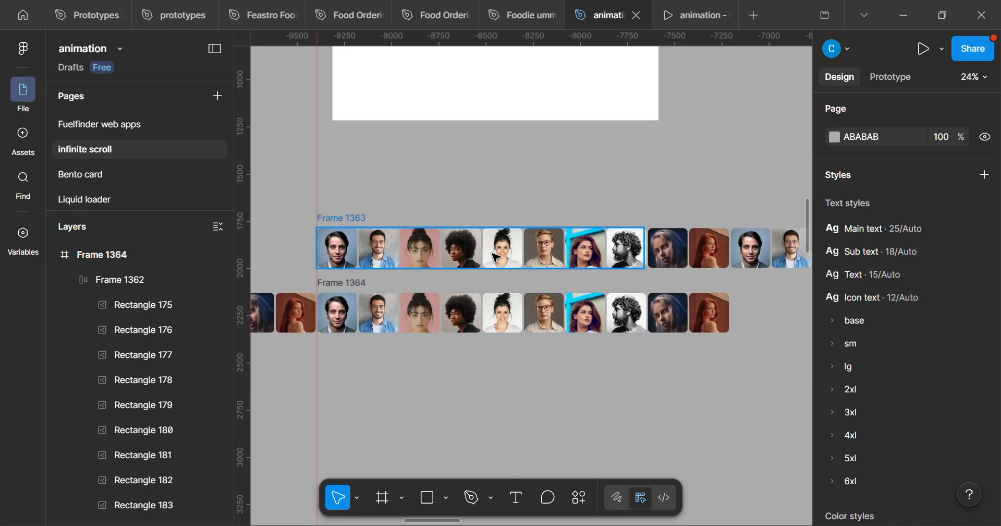
left_click_drag(269, 195, 731, 459)
scroll(633, 271, "up", 1)
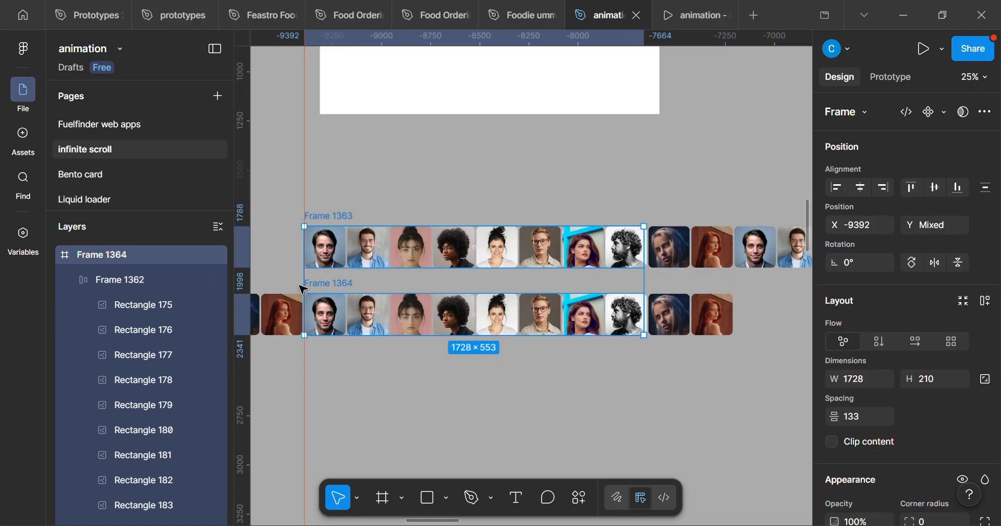
scroll(302, 287, "up", 3)
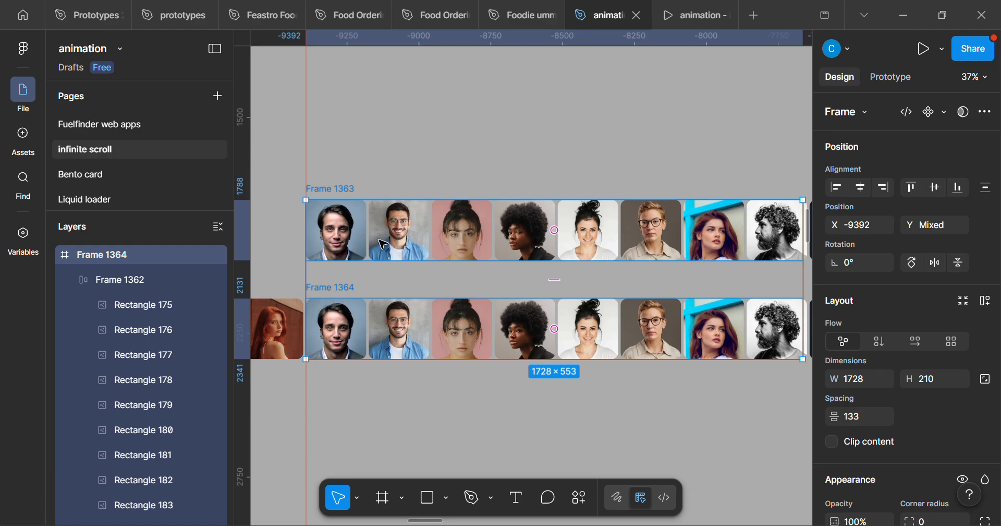
left_click(271, 171)
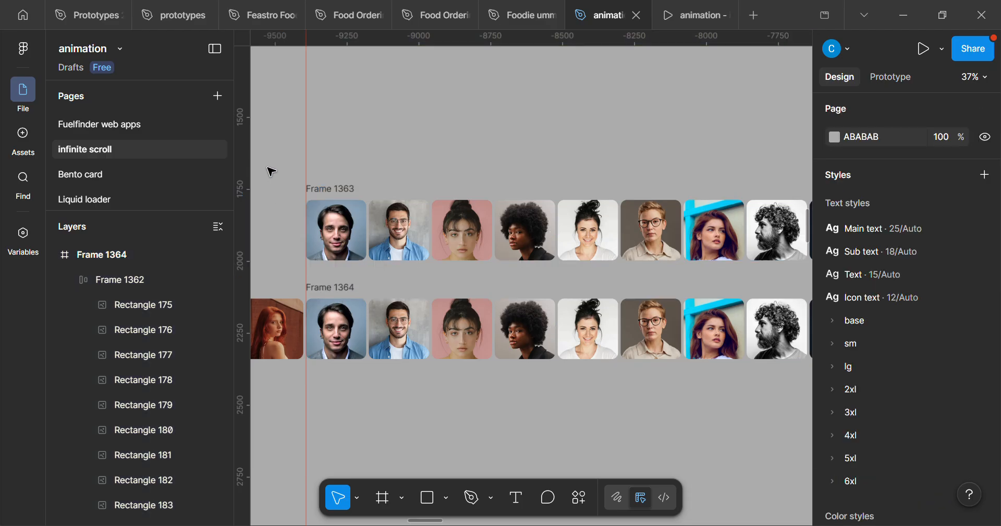
left_click_drag(266, 165, 744, 446)
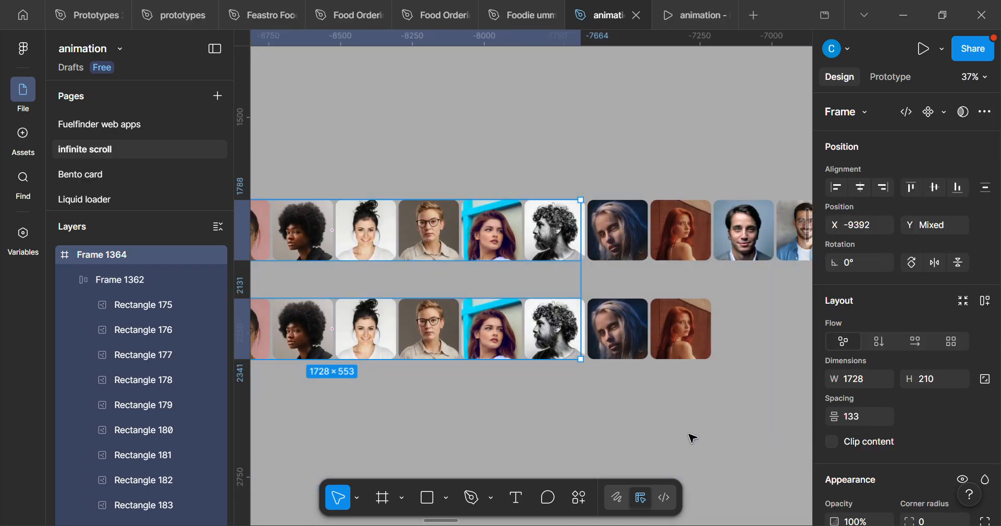
scroll(521, 388, "down", 3)
left_click_drag(521, 388, 641, 378)
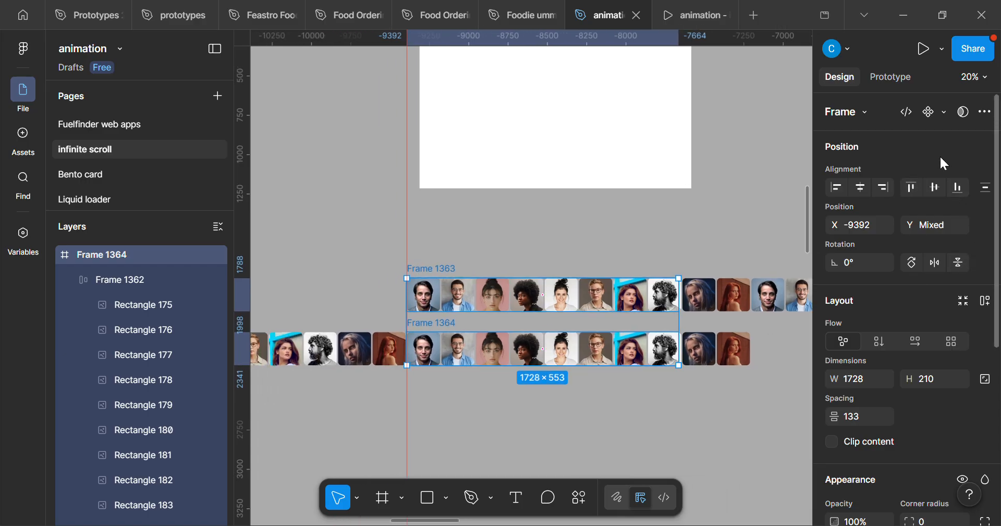
left_click(945, 112)
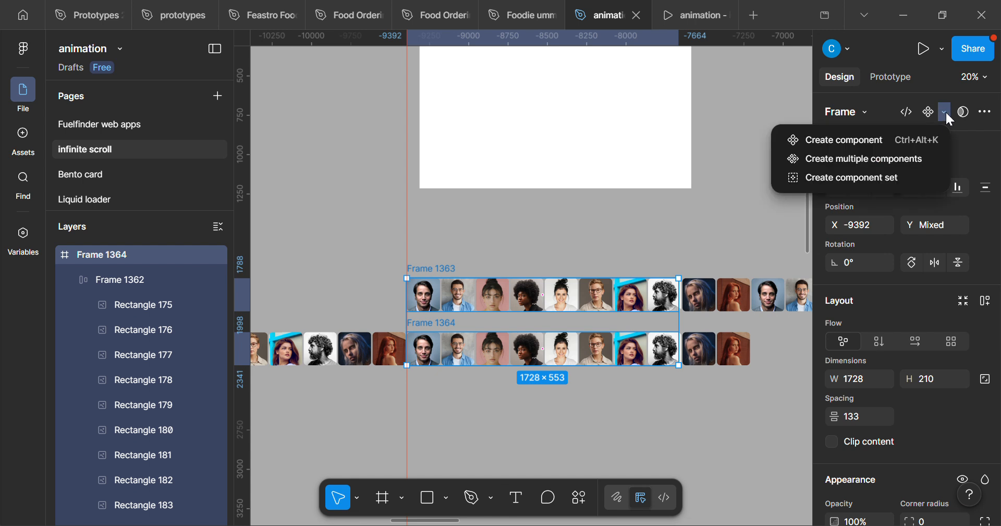
left_click(894, 179)
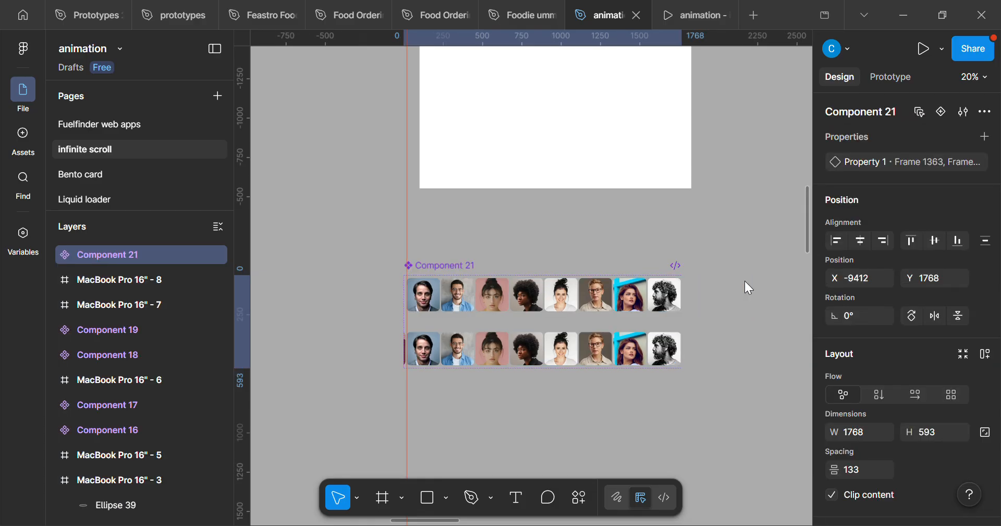
Add a prototype interaction from the Frame 1363 variant that changes it to the Frame 1364 variant.
scroll(610, 319, "up", 1)
scroll(530, 301, "up", 5)
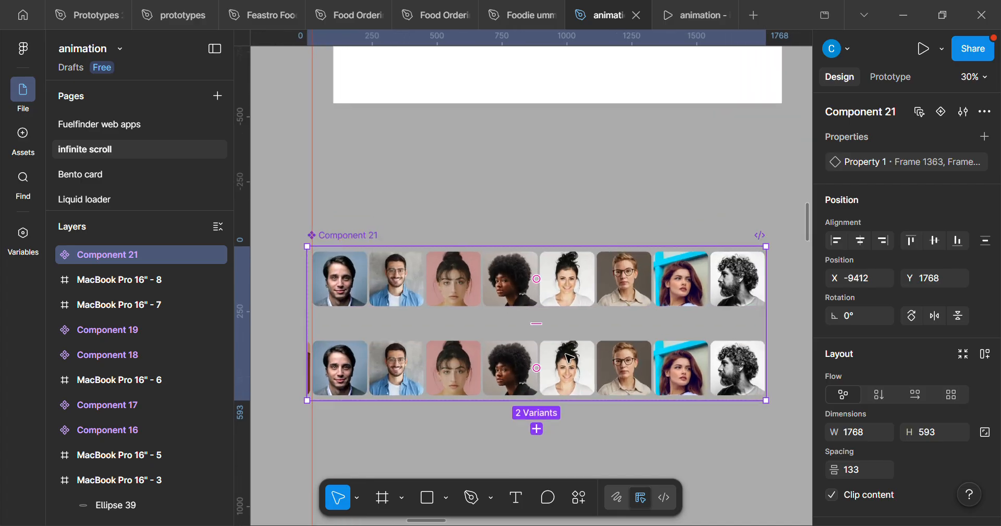
scroll(465, 306, "down", 1)
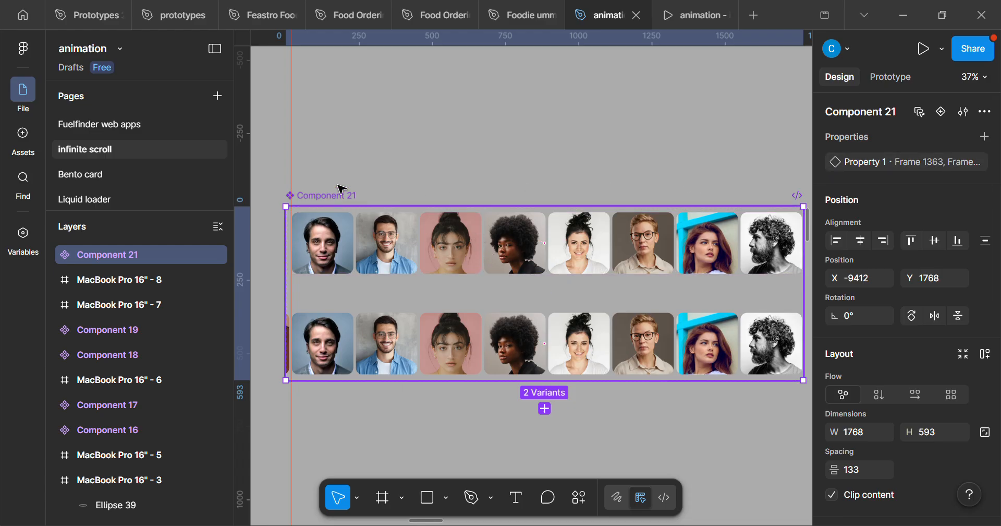
left_click_drag(587, 265, 576, 272)
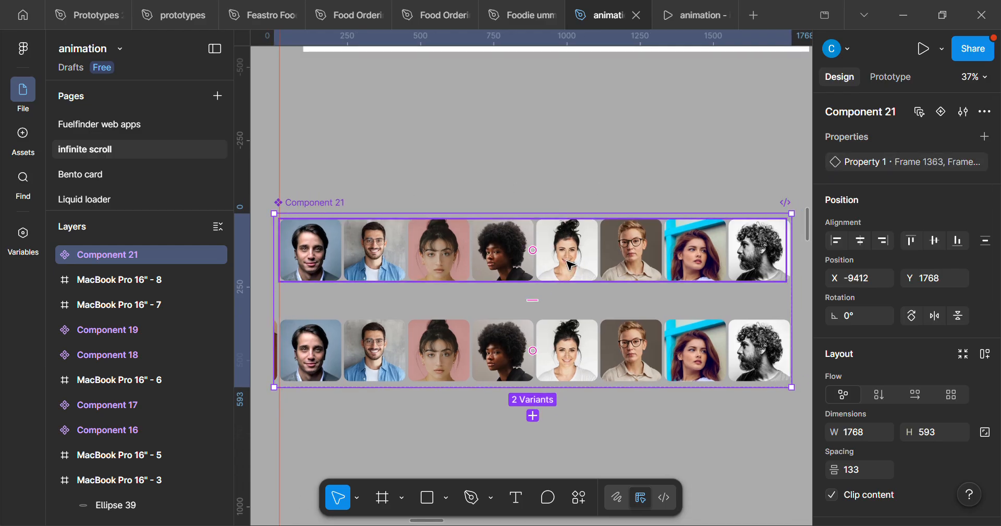
left_click(899, 77)
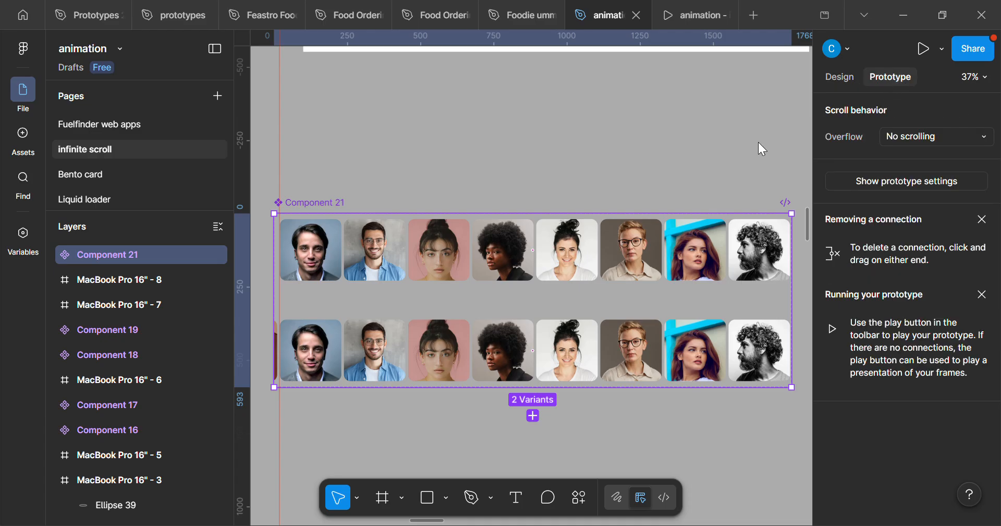
double_click(501, 268)
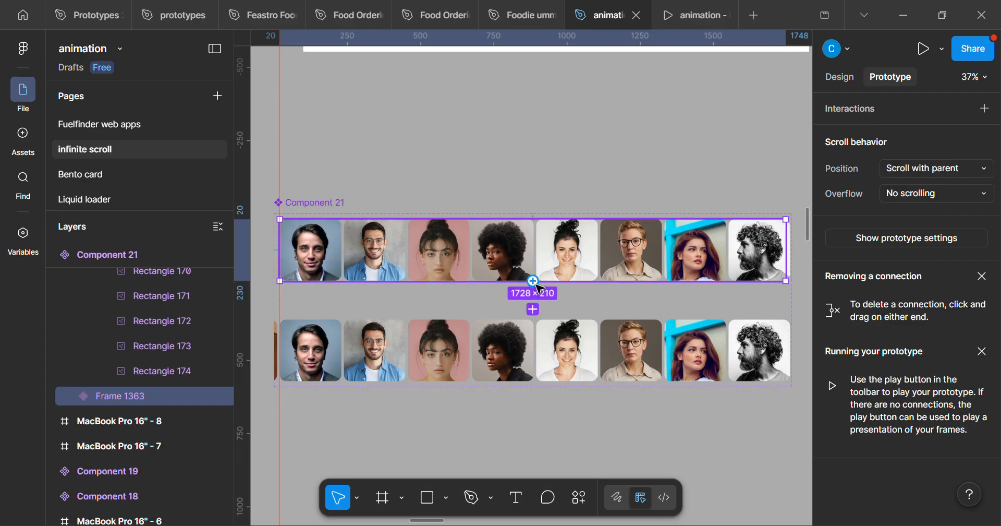
left_click_drag(534, 282, 493, 343)
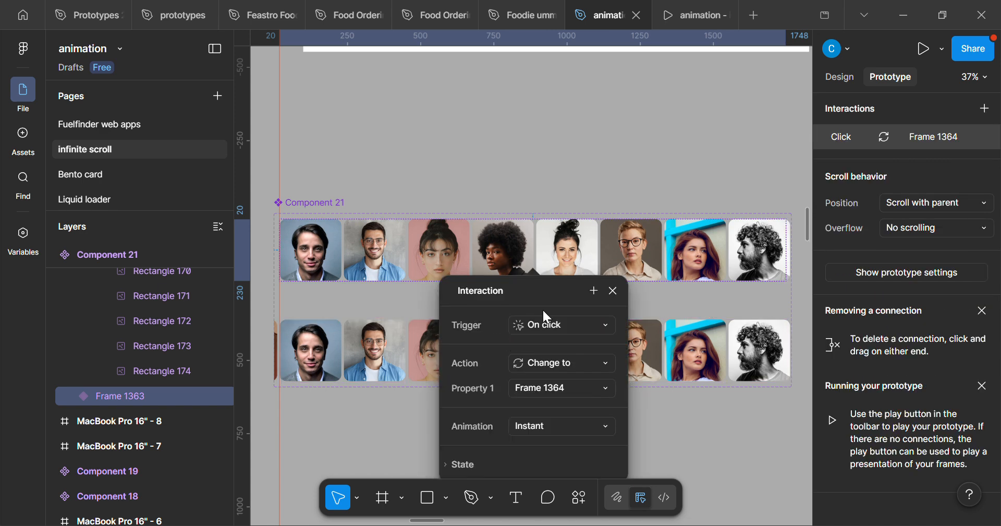
Set the Frame 1363 interaction's trigger to After delay with a delay of 1 ms.
left_click_drag(537, 293, 431, 232)
left_click(445, 267)
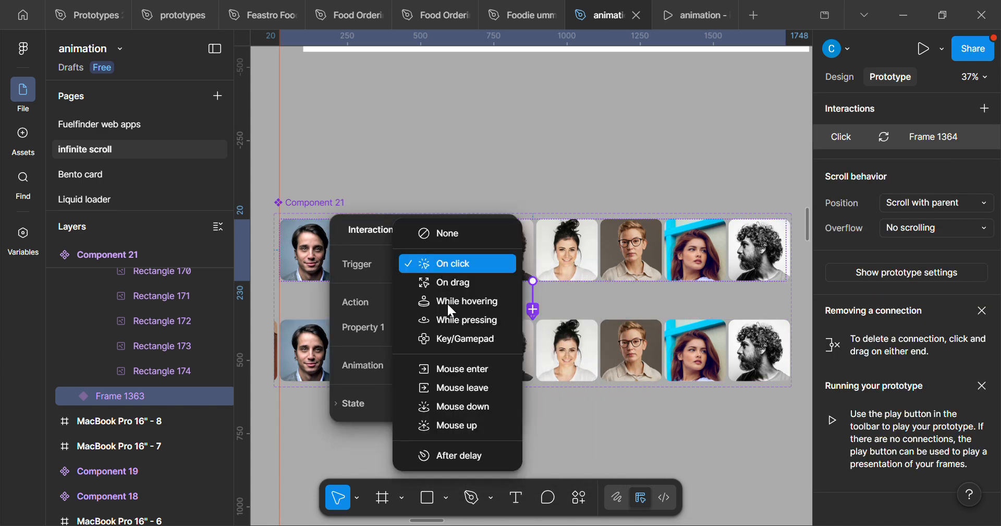
left_click(465, 456)
left_click(438, 291)
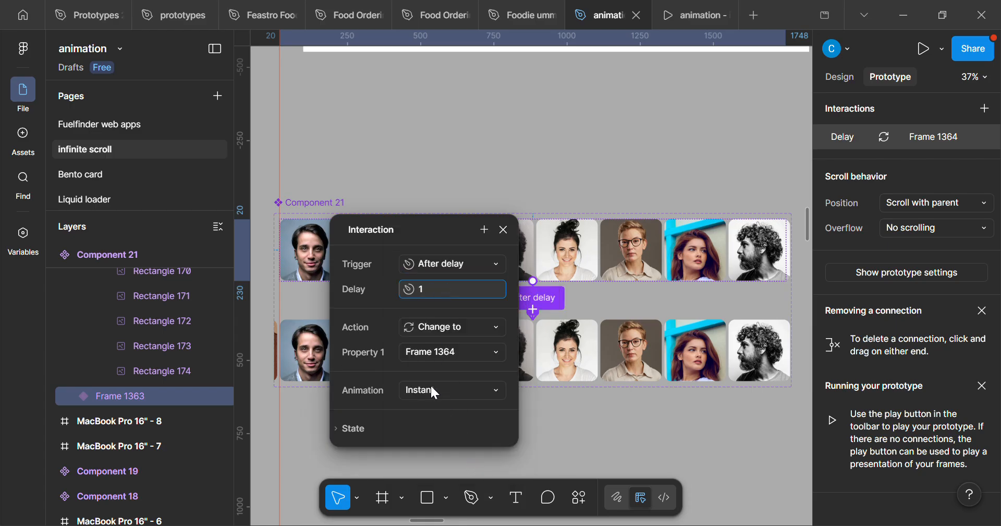
Animate the change to Frame 1364 with Smart animate, a Linear curve and a duration of 10000 ms.
left_click(434, 392)
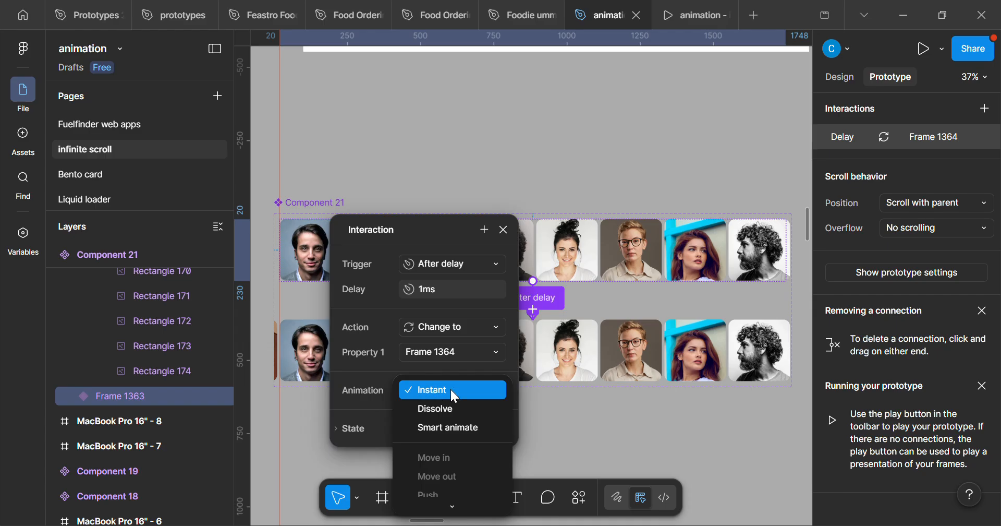
left_click(455, 428)
left_click(451, 416)
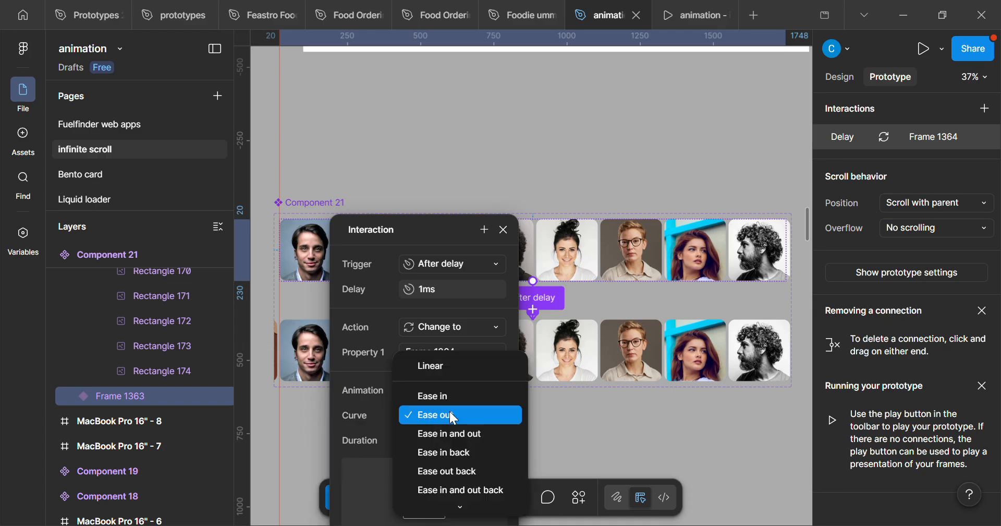
left_click(432, 372)
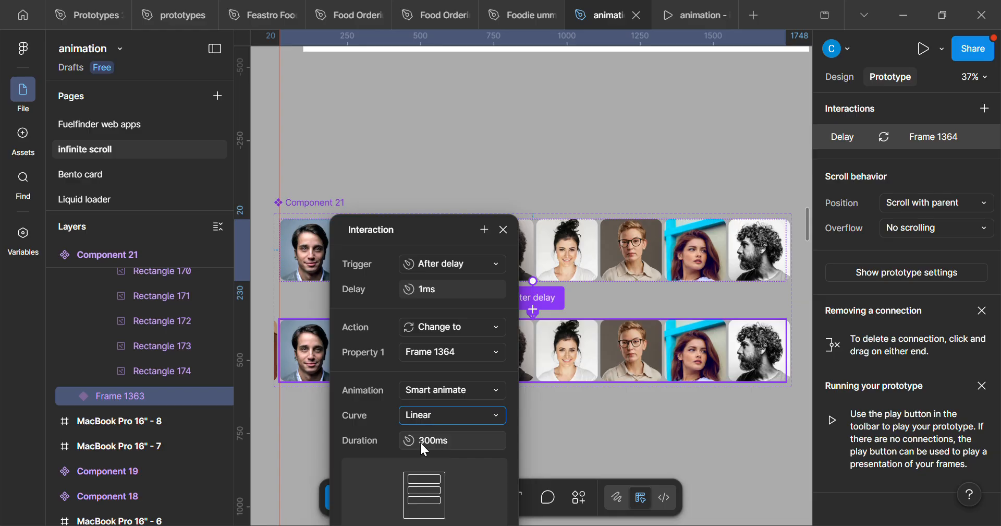
left_click(435, 440)
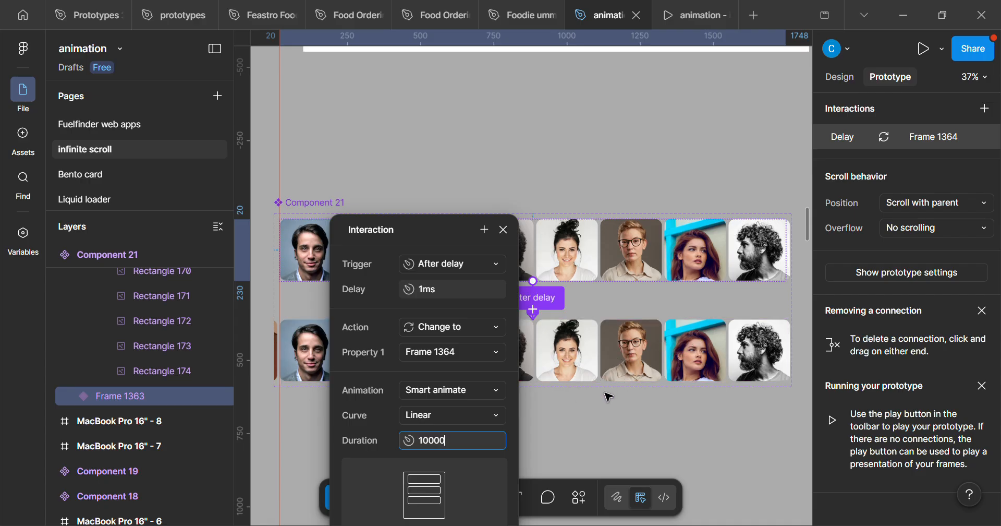
left_click(563, 434)
Add a prototype interaction from the Frame 1364 variant that changes it back to the Frame 1363 variant.
left_click(562, 335)
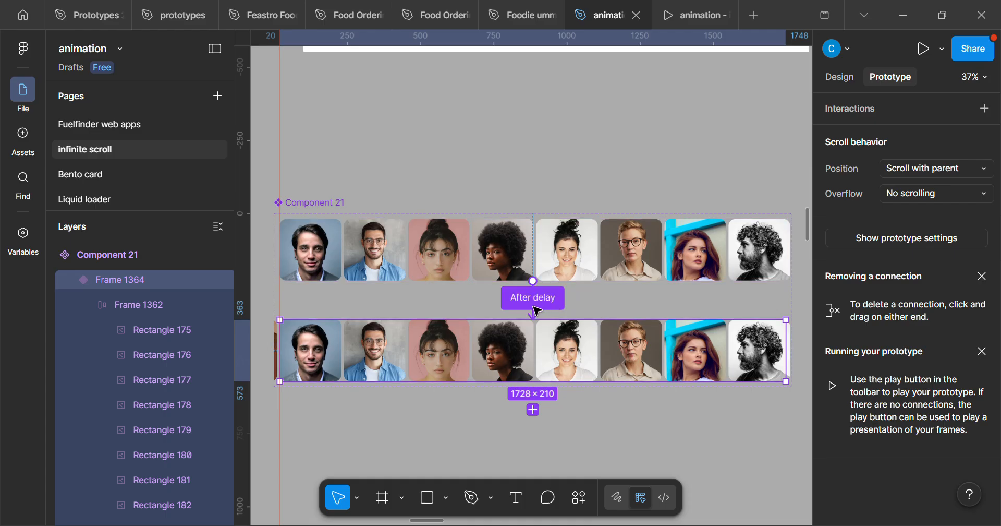
left_click_drag(544, 319, 577, 184)
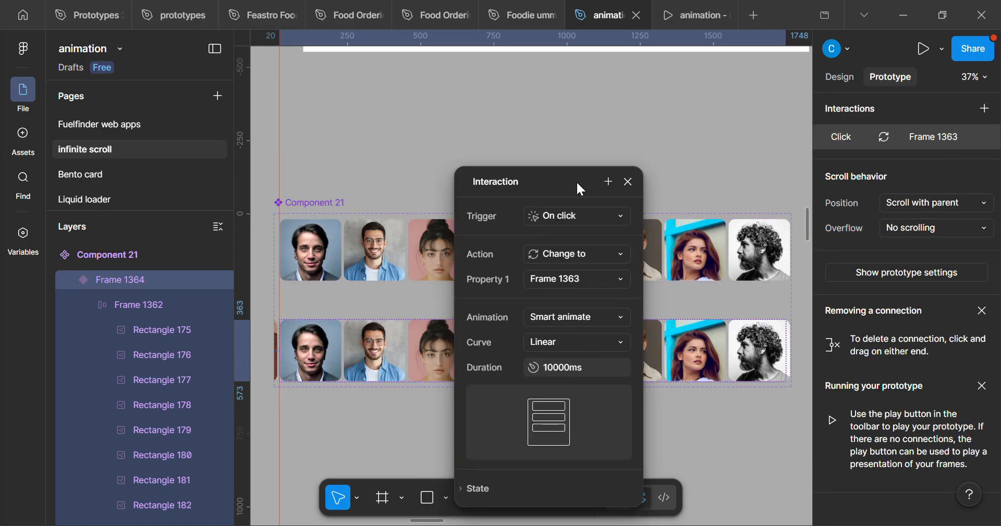
Set the Frame 1364 variant's interaction to trigger After delay with a 1 ms delay and an Instant animation.
left_click(586, 216)
left_click(573, 407)
left_click(564, 243)
type("1")
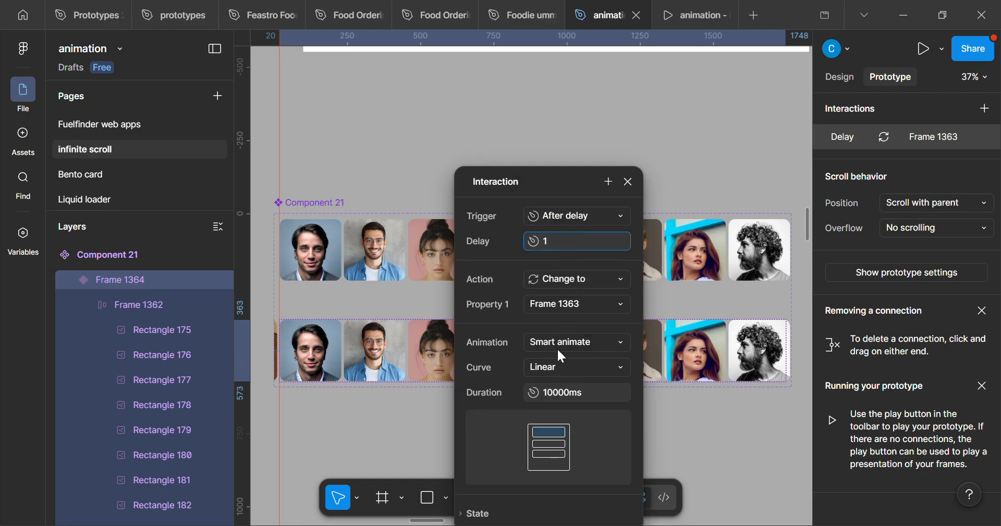
left_click(556, 342)
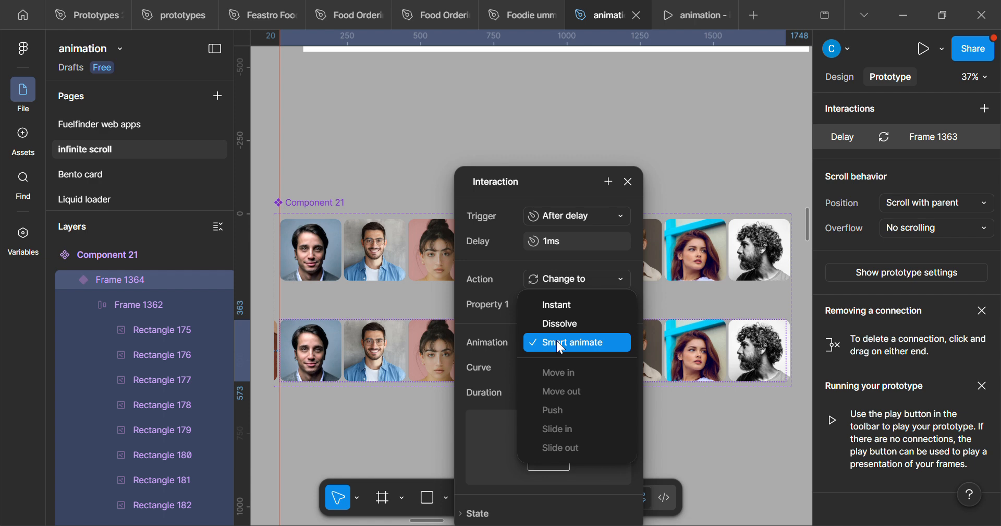
left_click(564, 307)
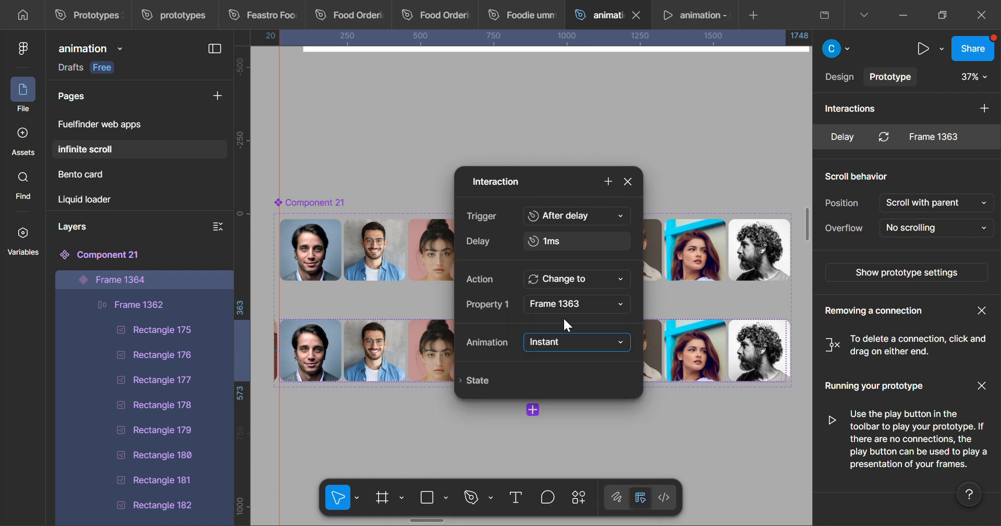
left_click(587, 447)
Place an instance of the Frame 1363 variant across the lower part of the MacBook Pro 16" - 8 frame at X 0, Y 755.
scroll(438, 307, "up", 1)
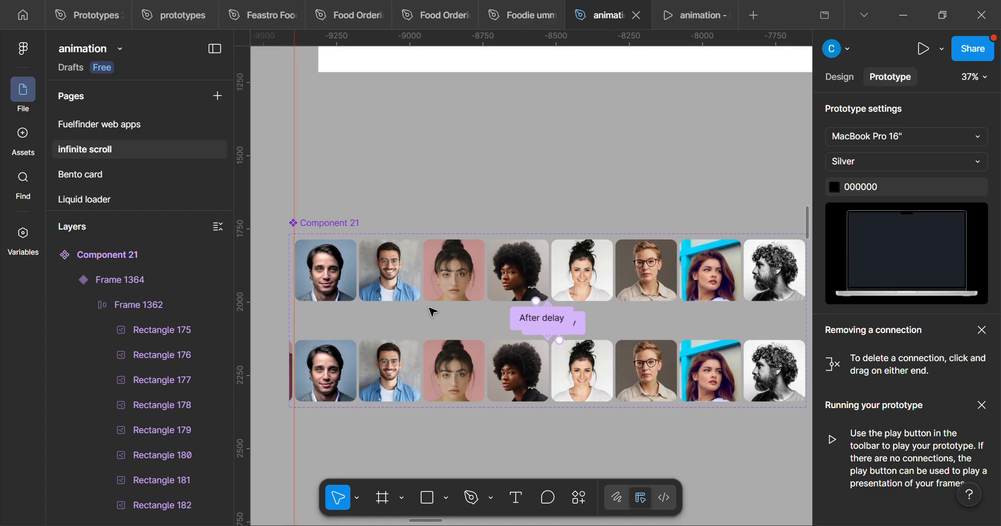
scroll(433, 312, "down", 3, "ctrl")
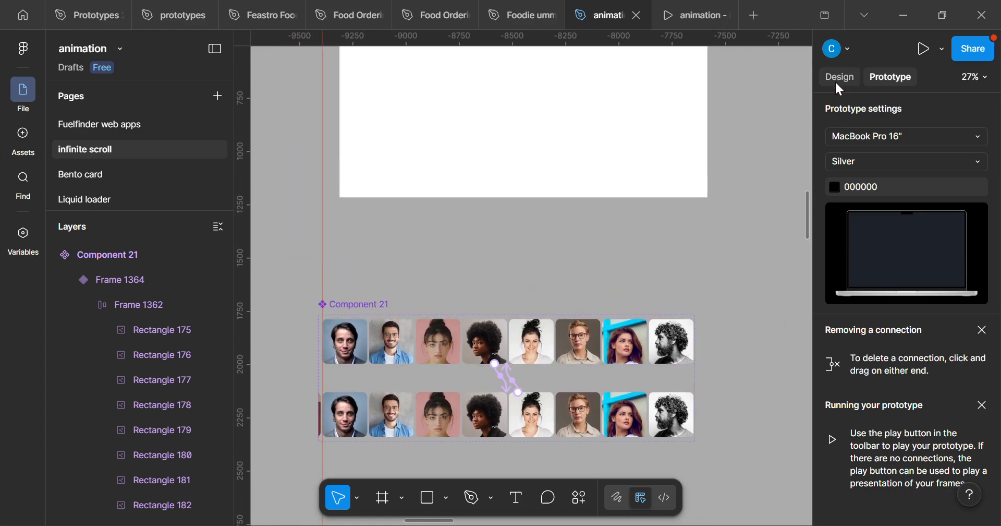
left_click(837, 78)
left_click(529, 350)
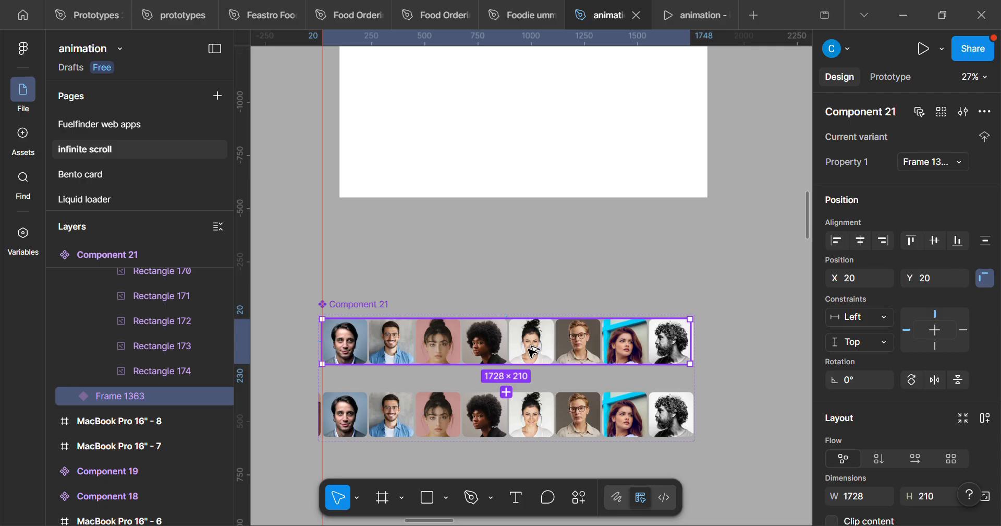
left_click_drag(533, 351, 549, 180, "alt")
scroll(549, 180, "up", 5)
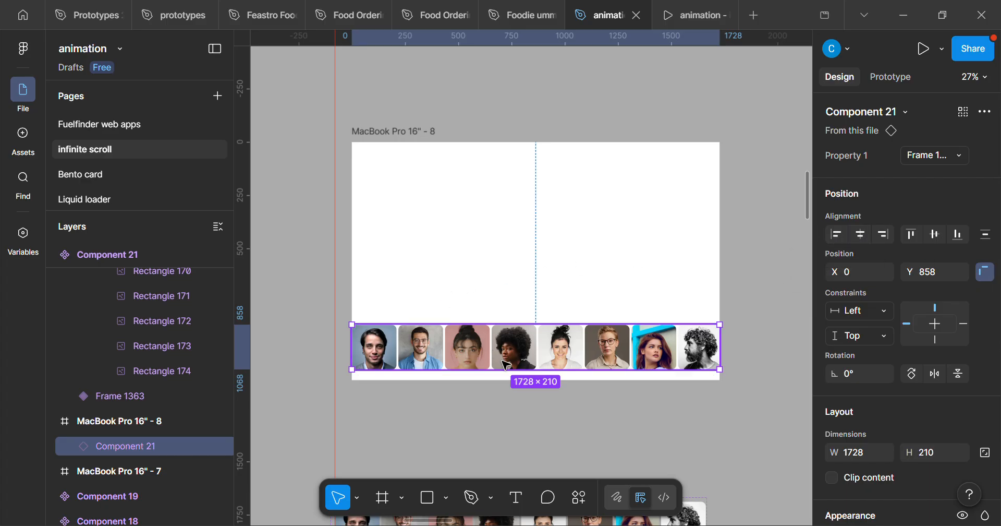
left_click_drag(508, 350, 509, 342)
scroll(630, 281, "up", 2)
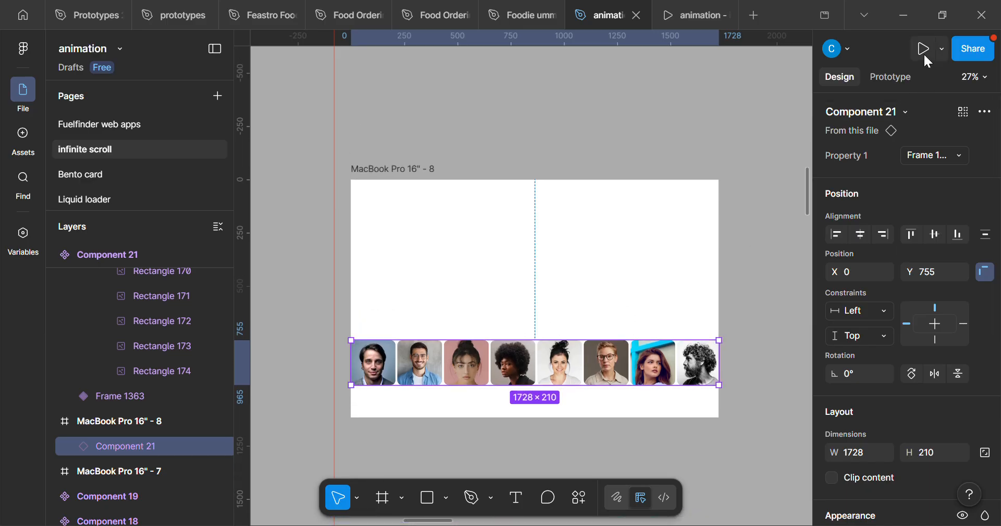
Preview the MacBook Pro 16" - 8 frame as a prototype to watch the photo row scroll, and return to the design file.
left_click(432, 171)
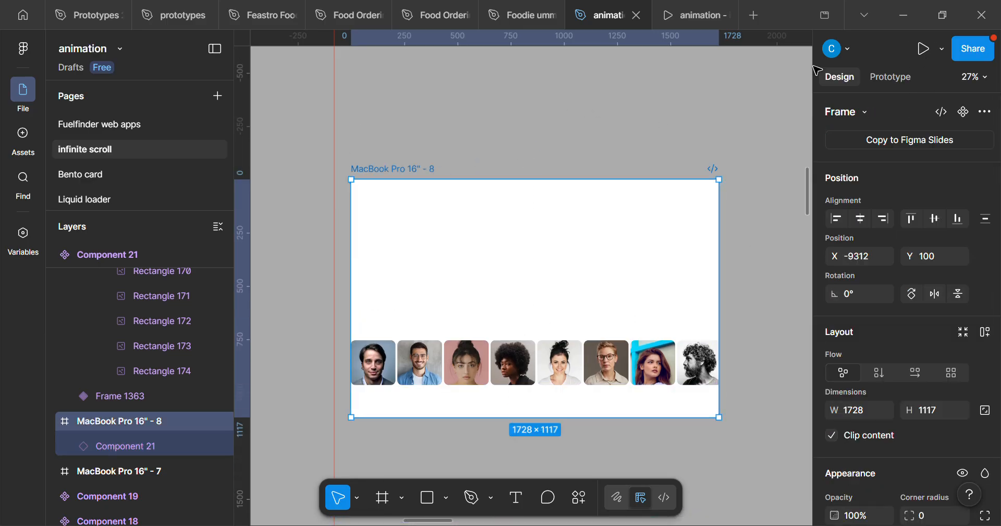
left_click(921, 50)
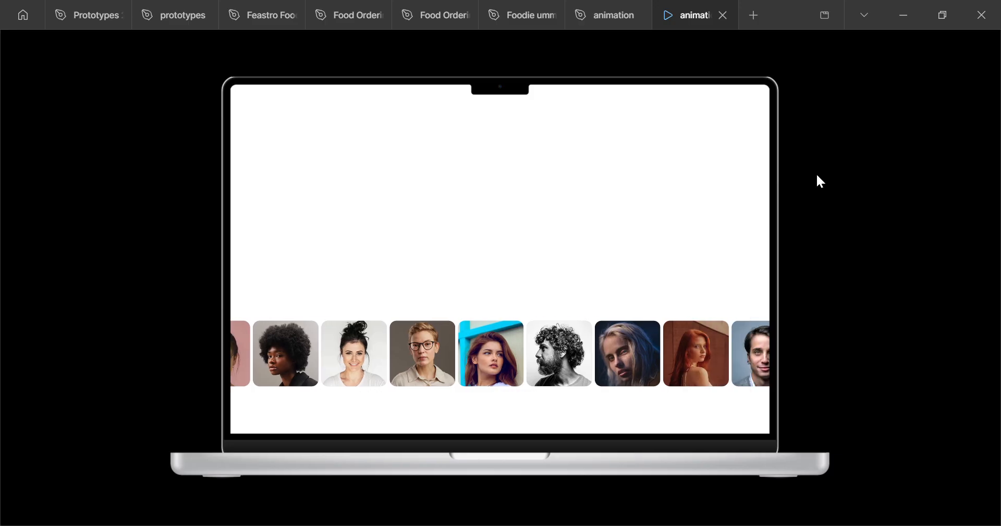
left_click(605, 19)
Find the MacBook Pro 16" - 7 landing page frame on the canvas and preview its scrolling row of partner logos.
scroll(739, 116, "down", 6)
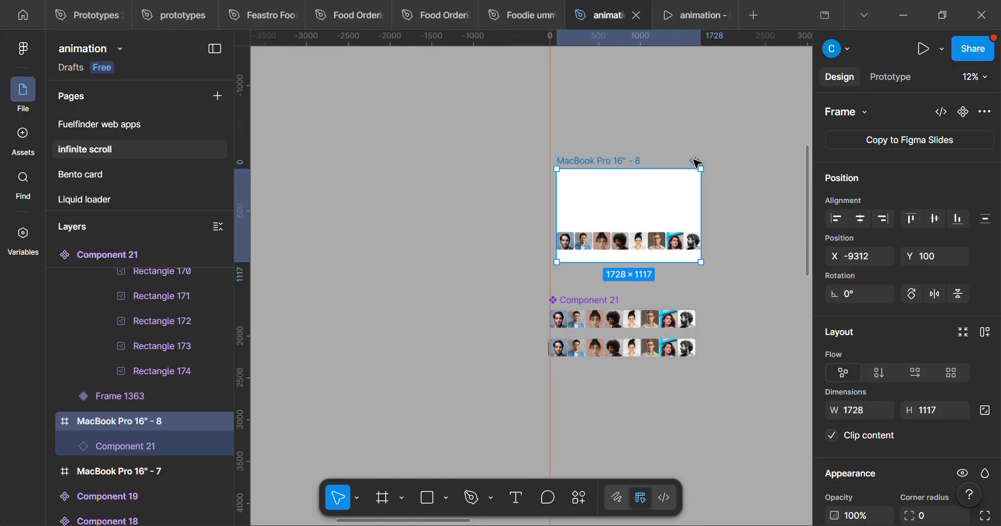
scroll(603, 205, "right", 3)
scroll(678, 185, "up", 4)
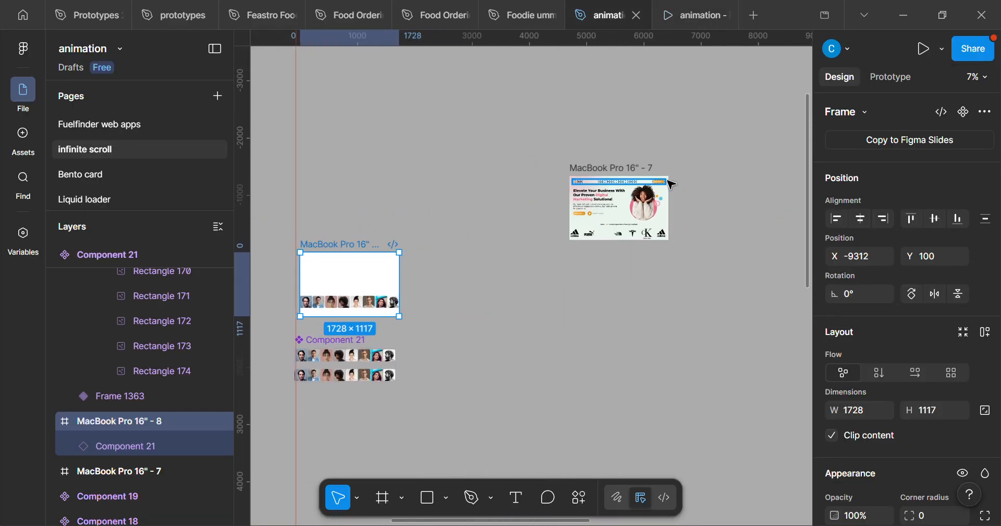
scroll(681, 184, "up", 5)
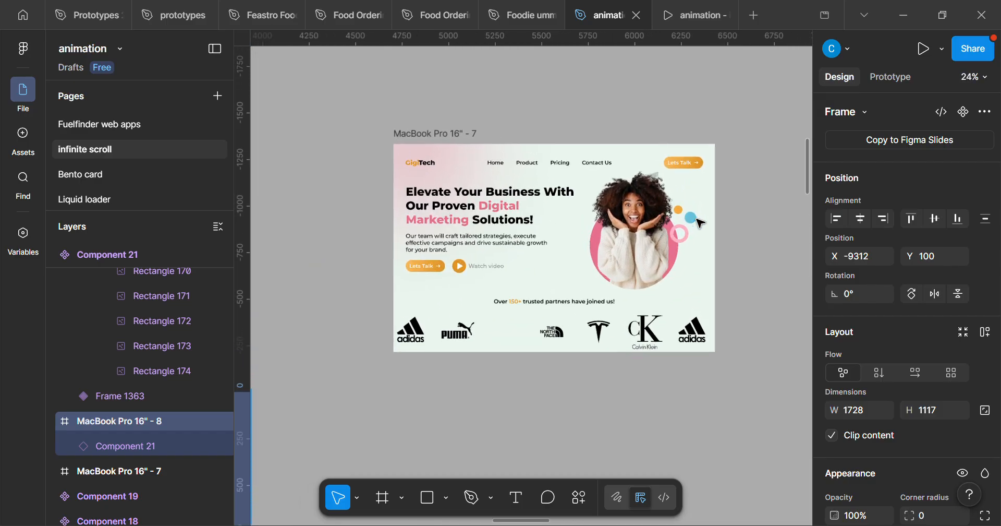
scroll(593, 269, "up", 2)
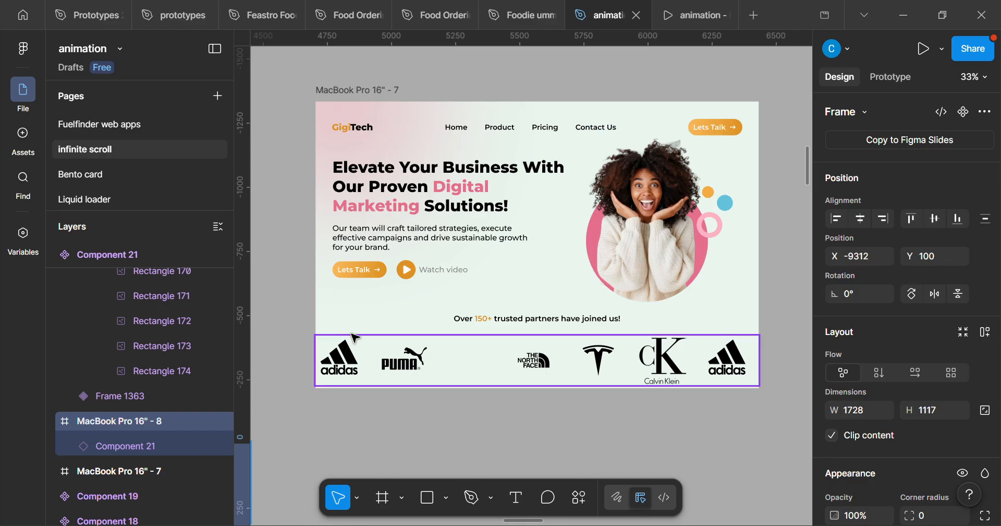
left_click(344, 90)
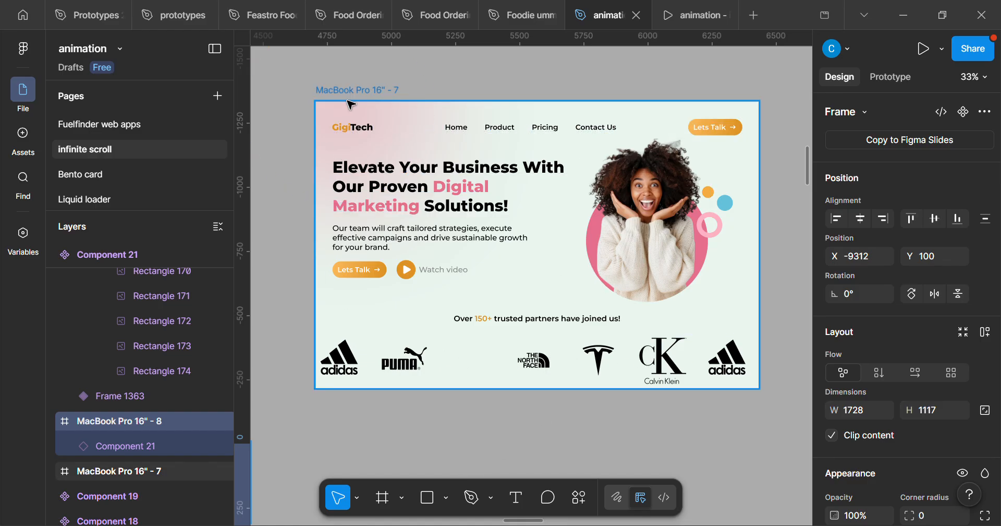
left_click(921, 47)
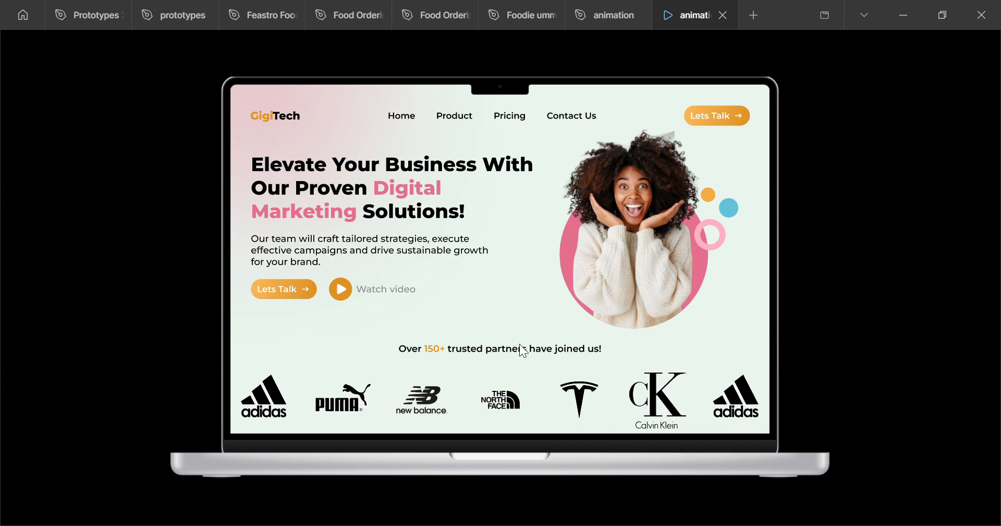
Compare the landing page's partner logo row in the design file with its running prototype preview.
left_click(600, 23)
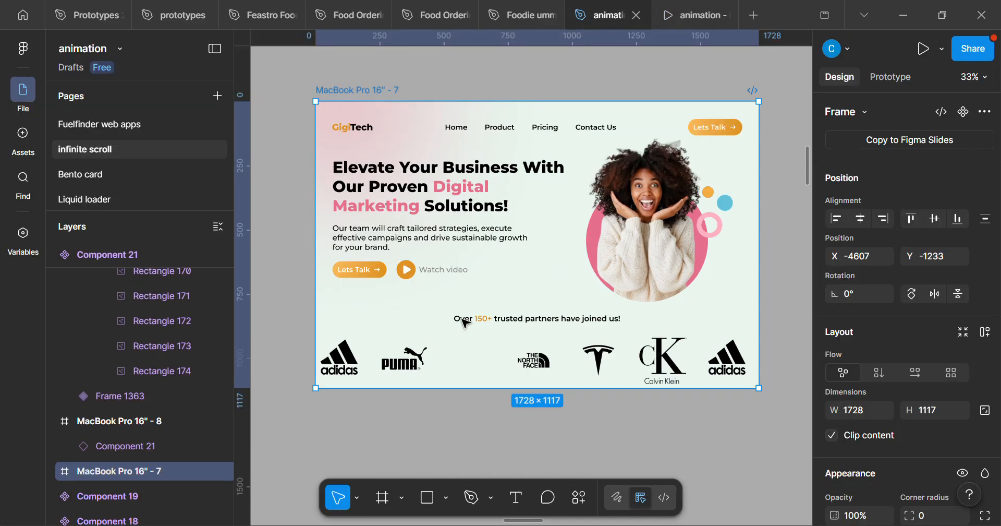
scroll(471, 306, "down", 3)
left_click(672, 17)
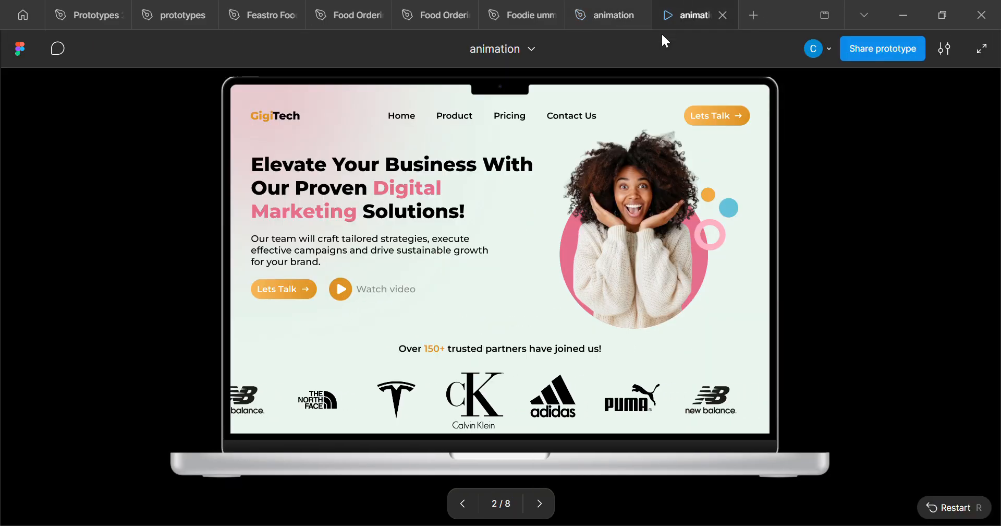